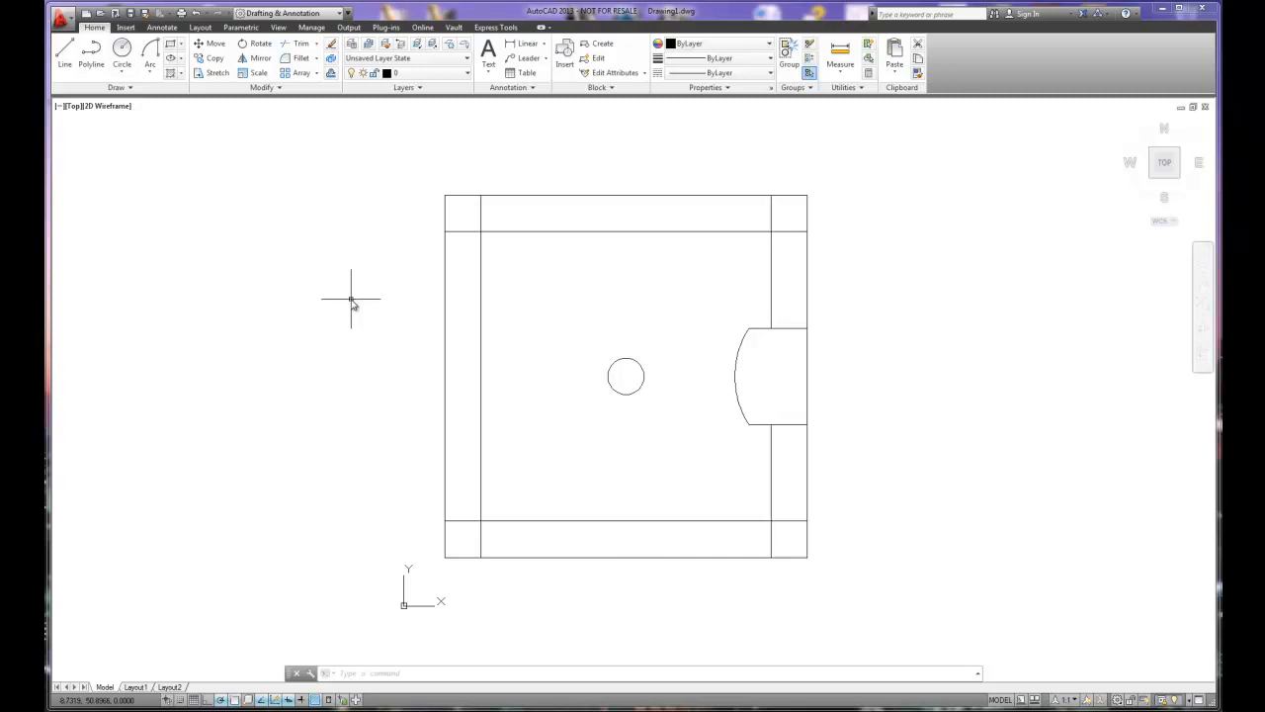
Fillet the crossing inner lines in Multiple mode to form clean upper-left and upper-right corners of the inner square
click(295, 59)
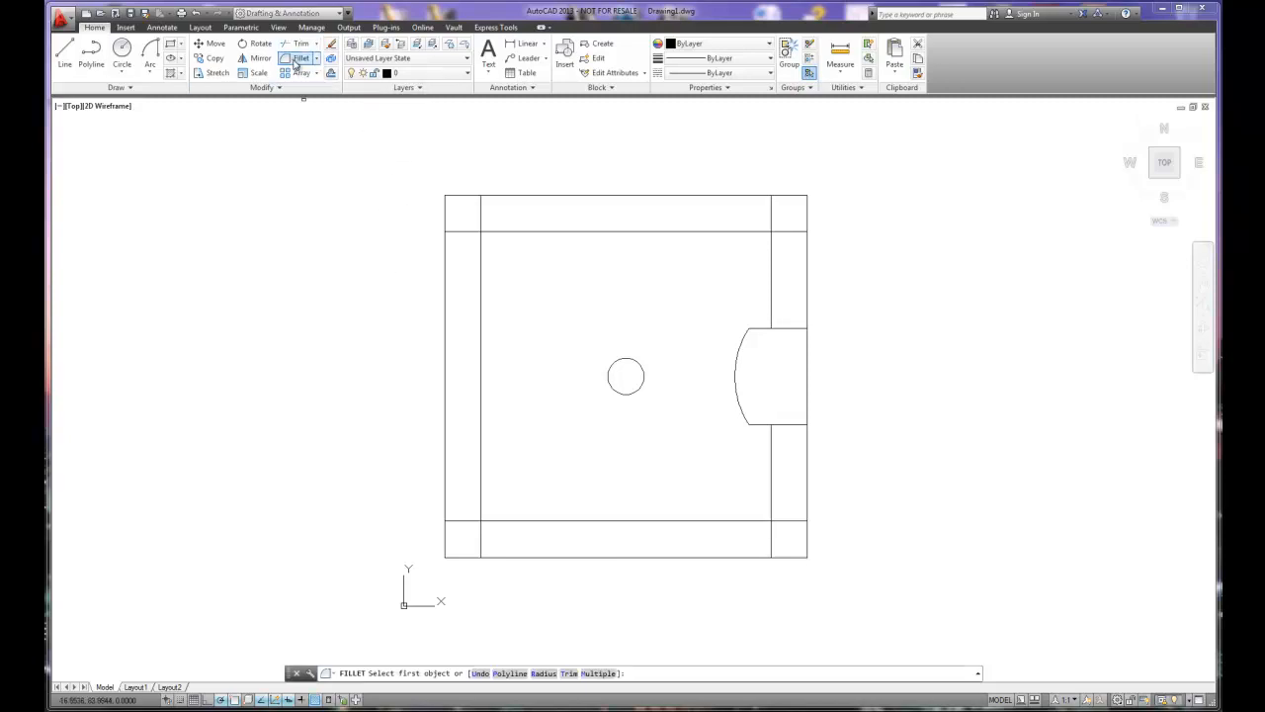
right_click(404, 267)
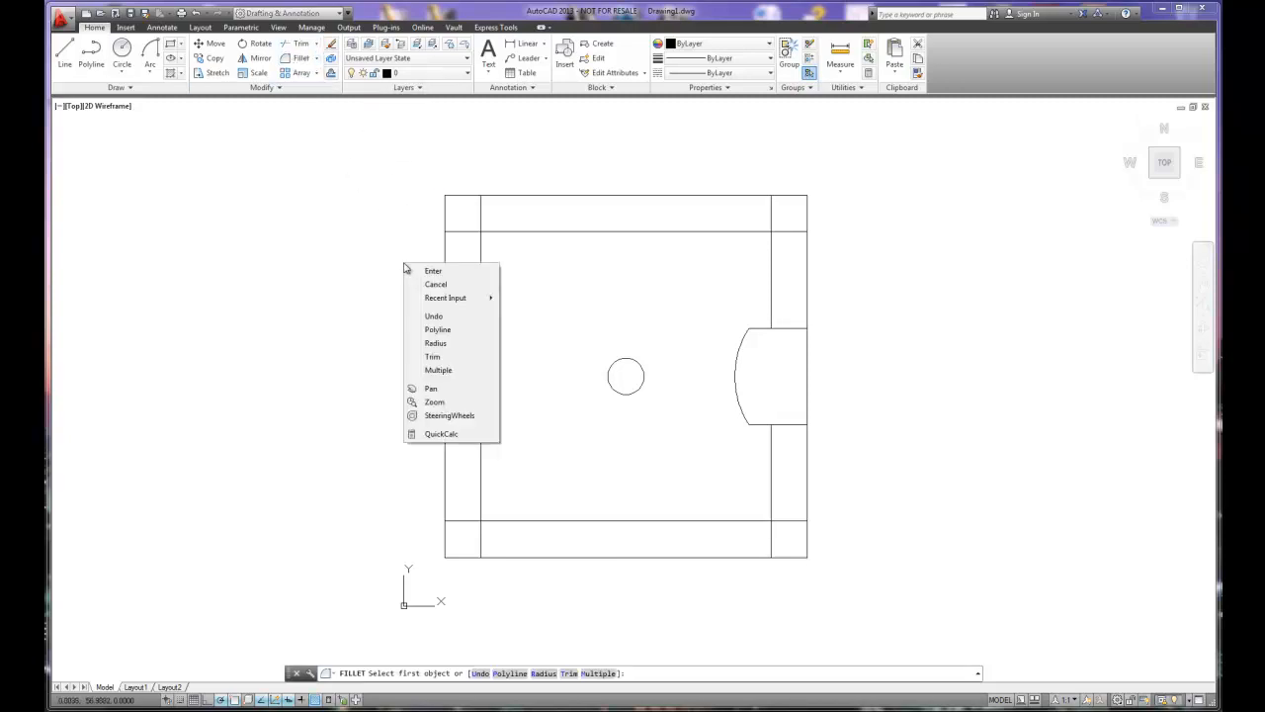
click(439, 371)
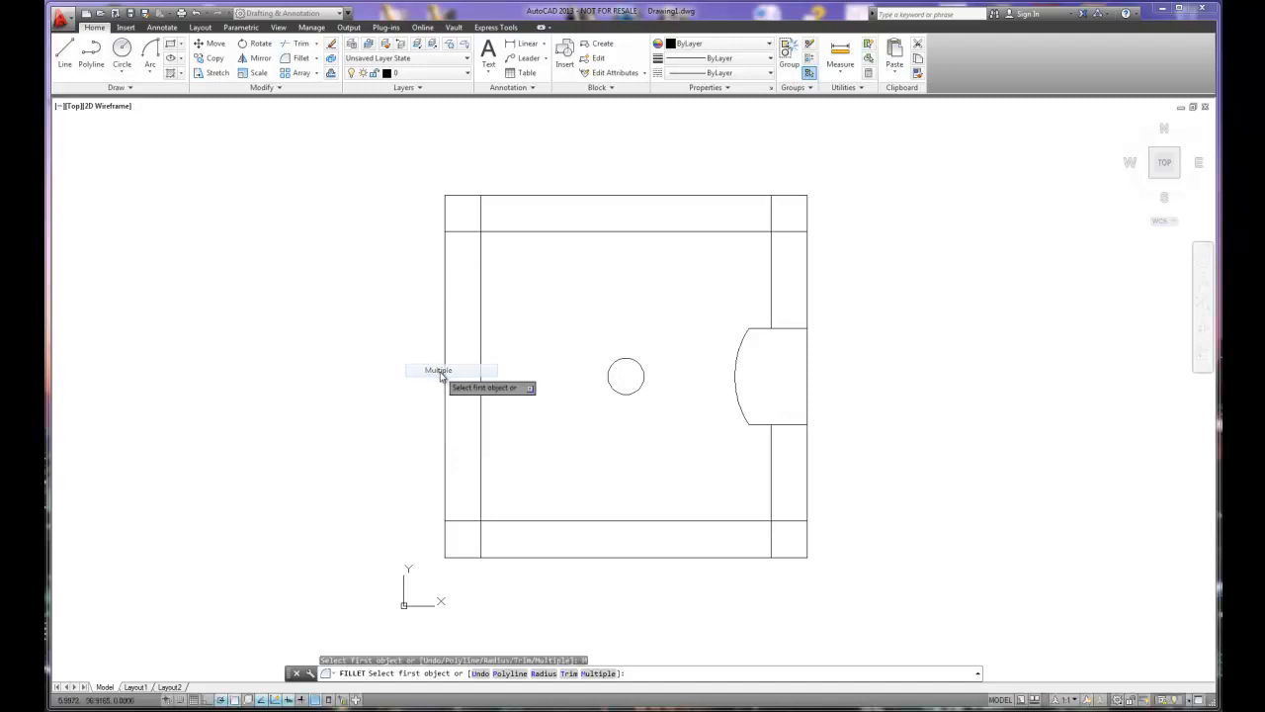
click(482, 259)
click(497, 233)
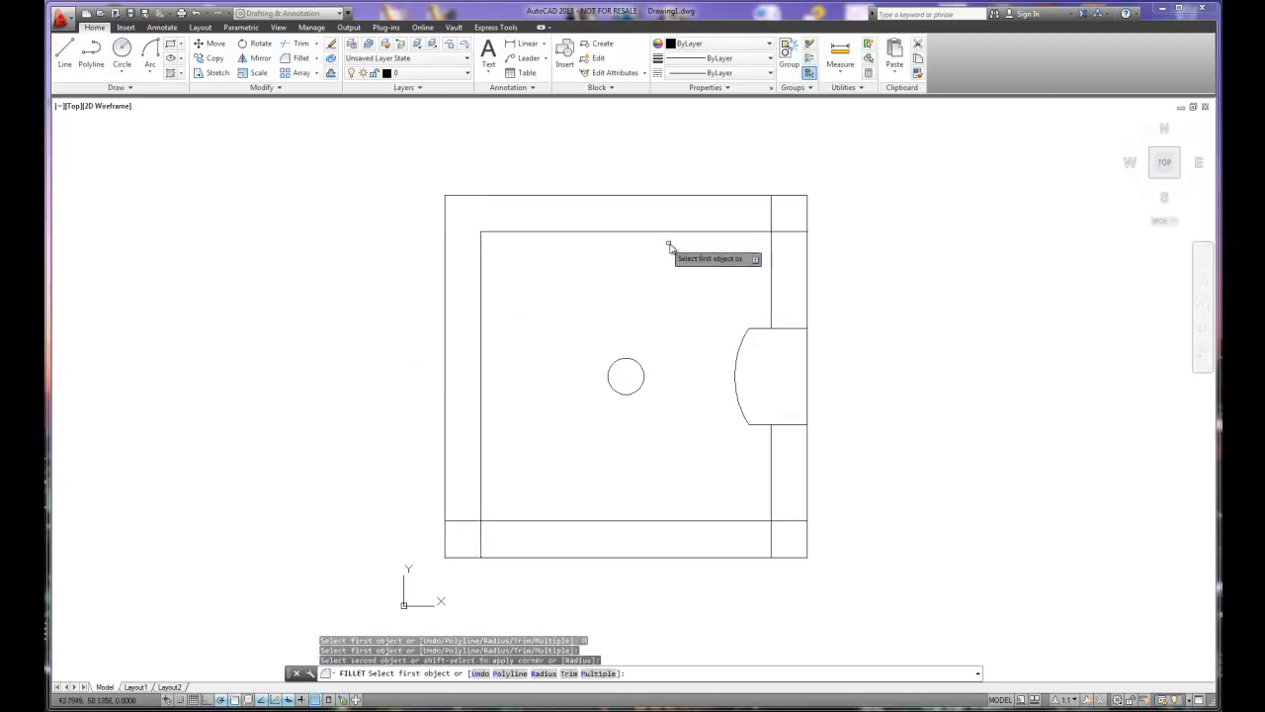
click(770, 253)
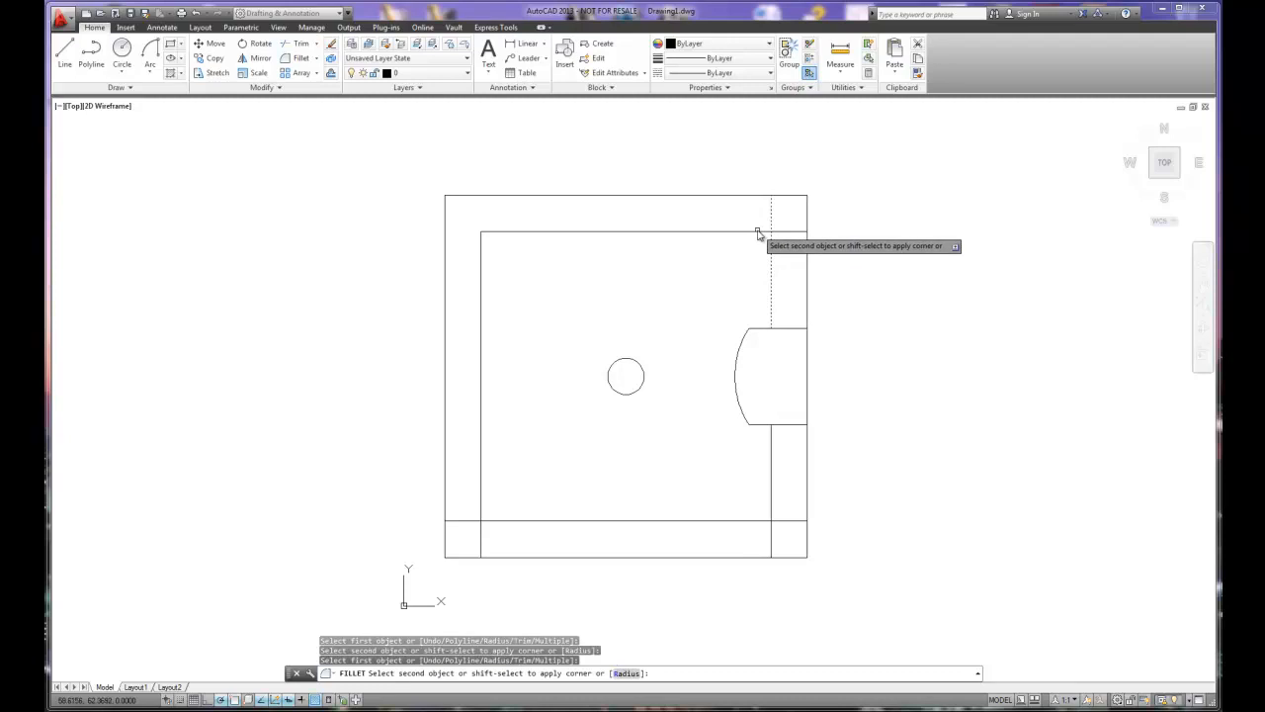
click(757, 233)
Fillet the inner lines at the lower-right and lower-left corners to close the inner square, and end the command
click(771, 503)
click(751, 521)
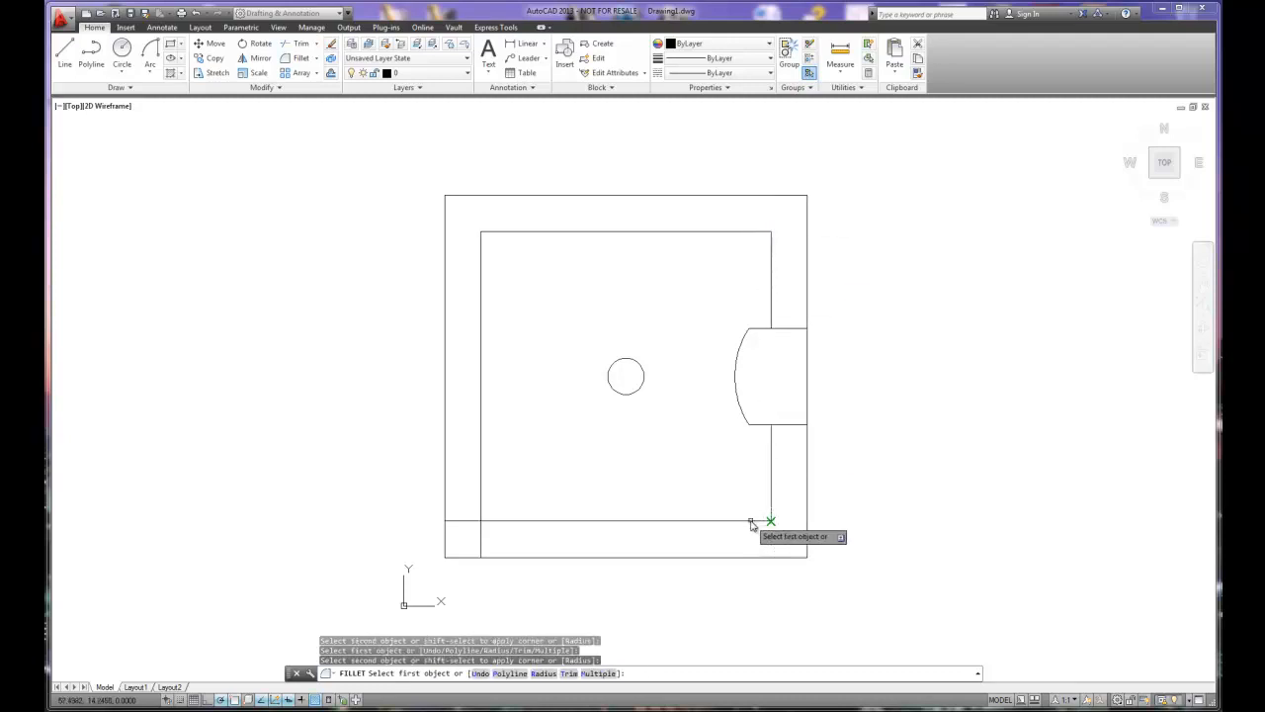
click(500, 521)
click(482, 497)
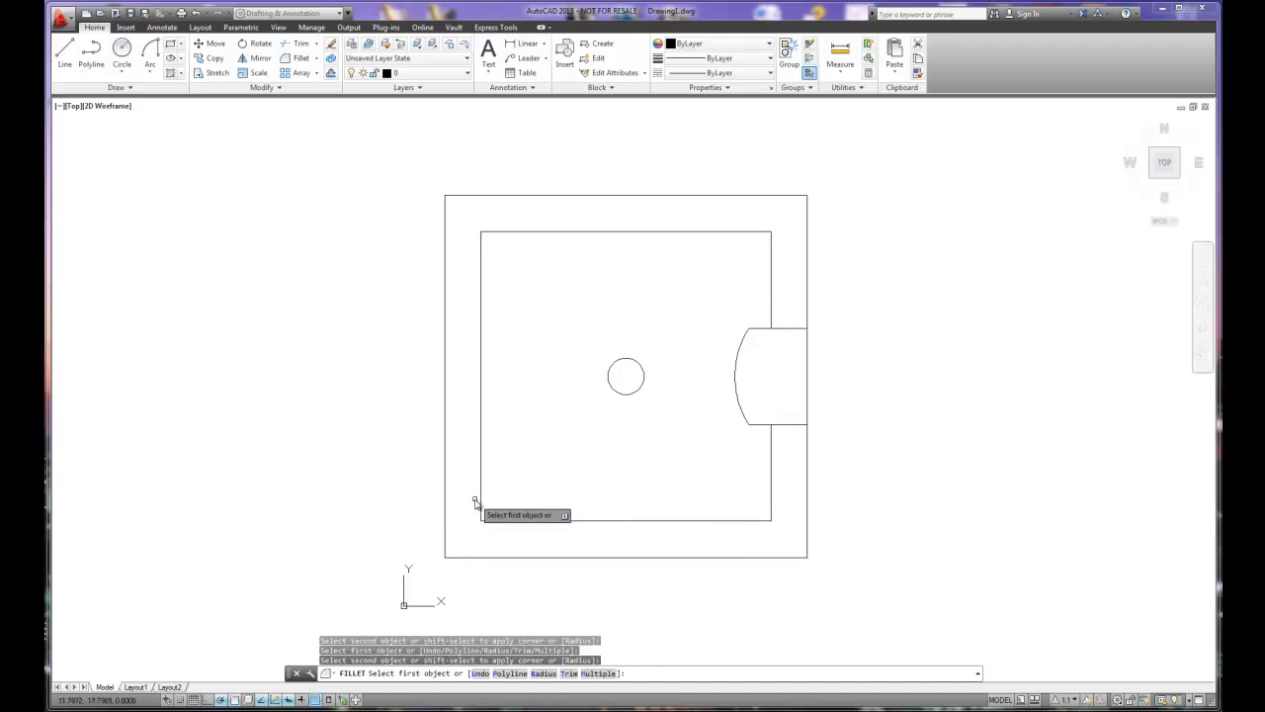
right_click(170, 387)
click(201, 396)
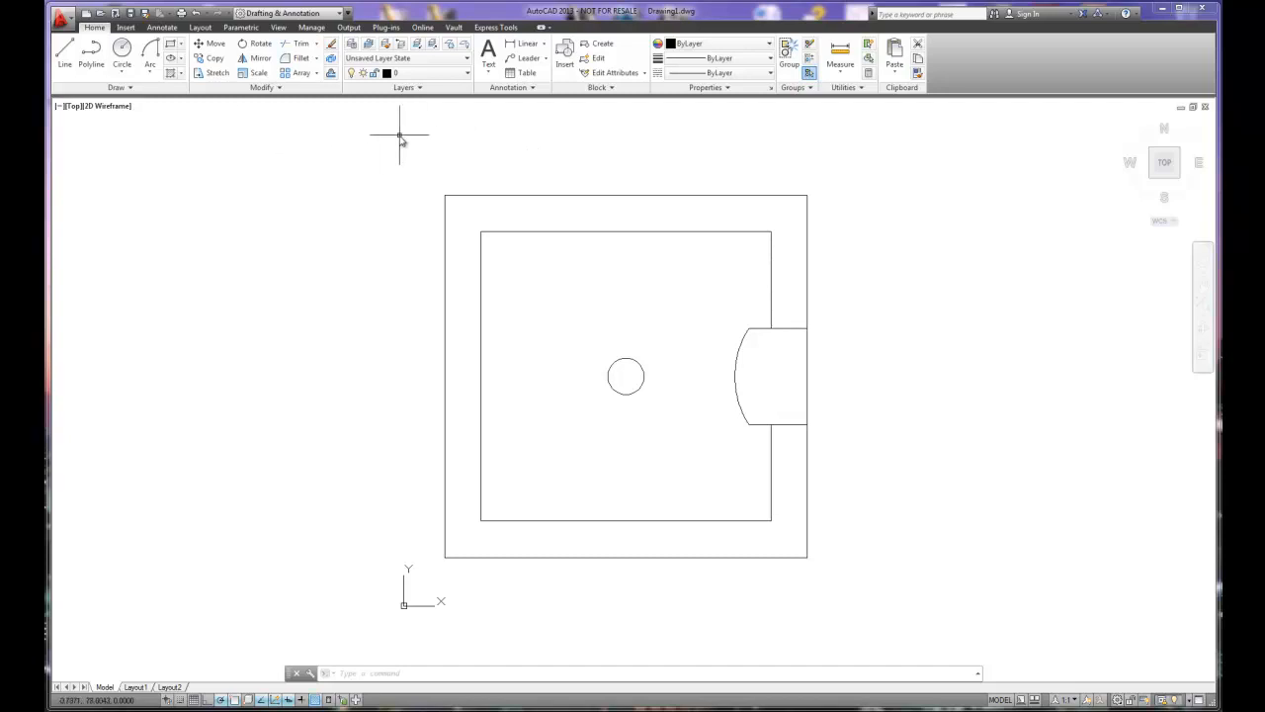
Open the Dimension Style Manager and move it towards the upper part of the drawing
click(533, 88)
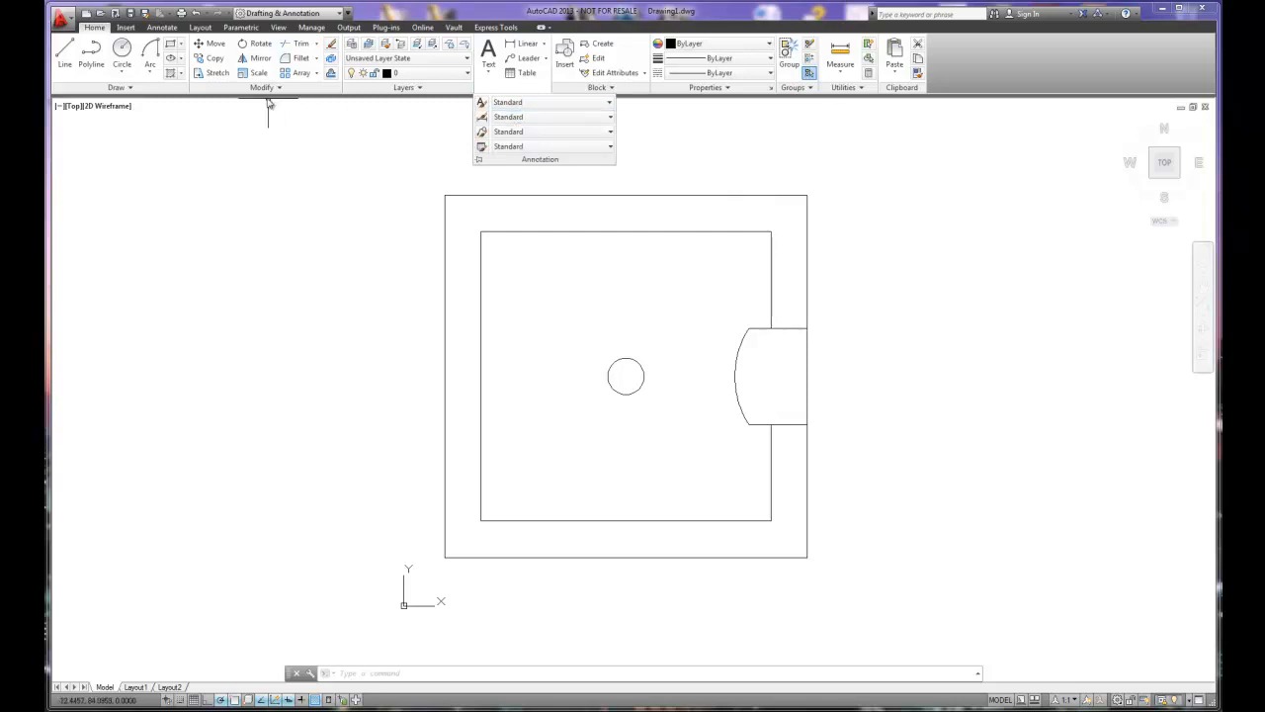
click(163, 28)
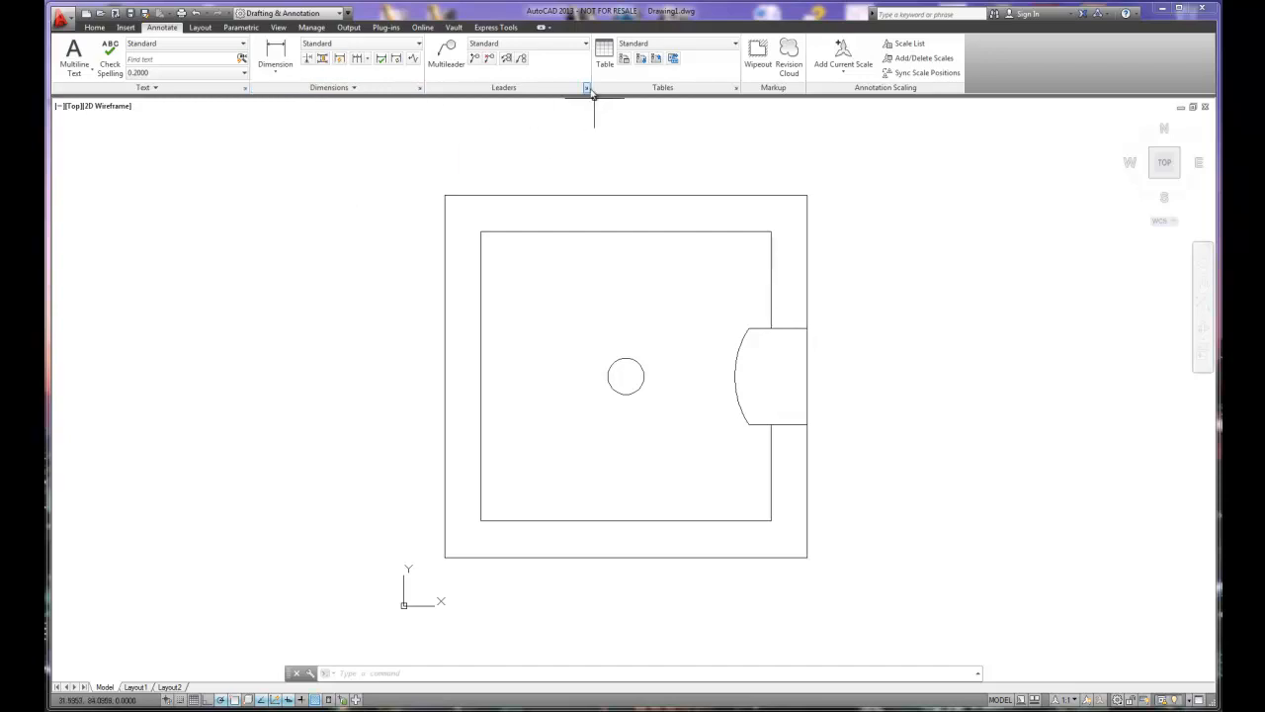
click(420, 89)
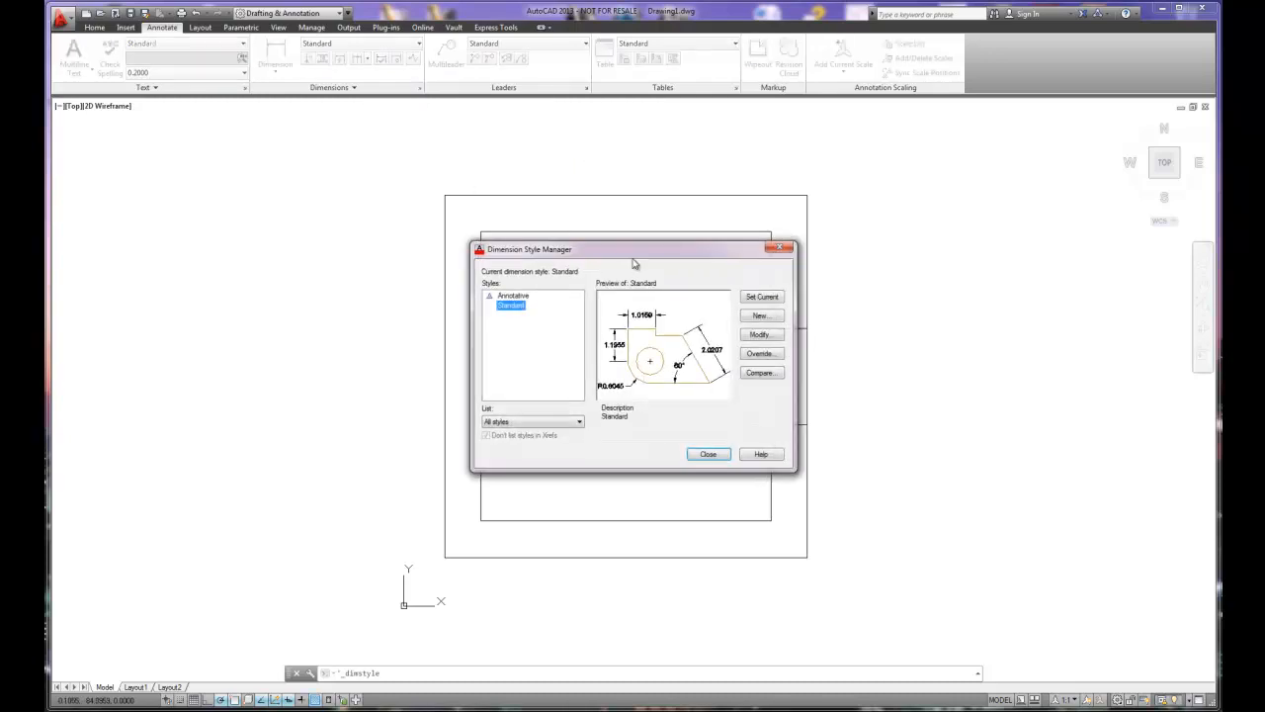
drag(630, 255, 597, 152)
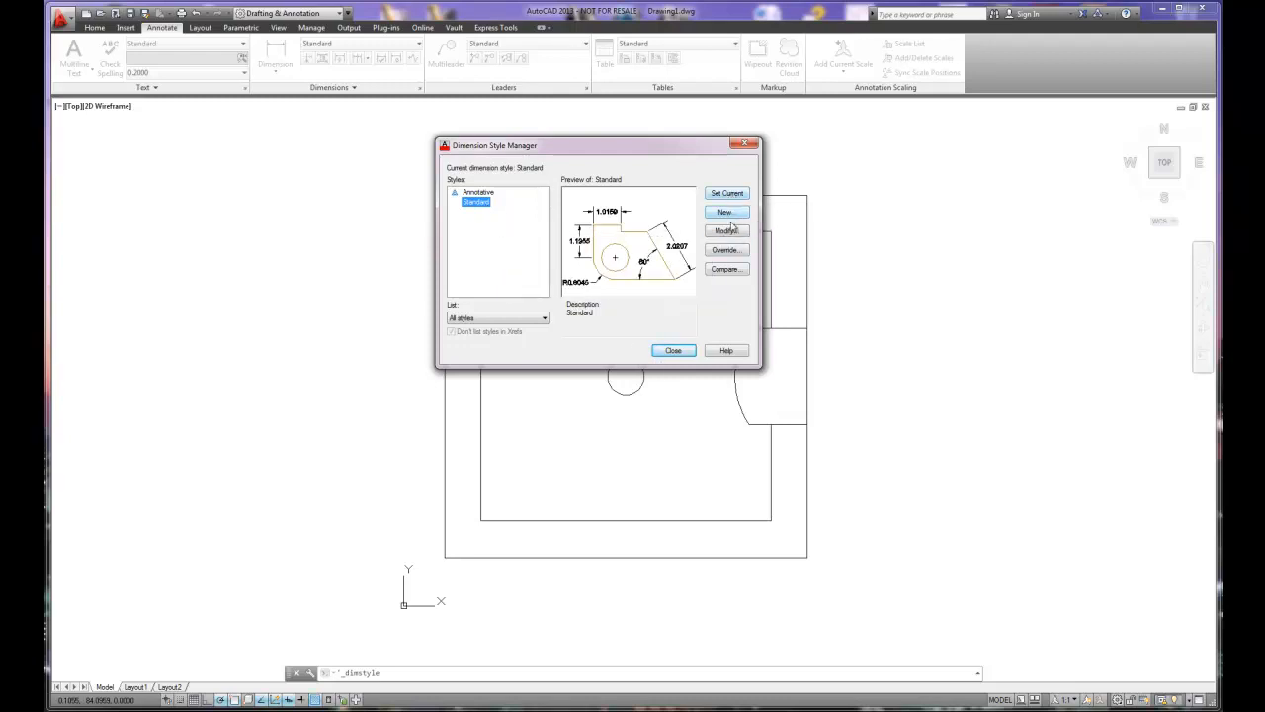
Compare the Standard dimension style with the Annotative style, and close the comparison
click(725, 269)
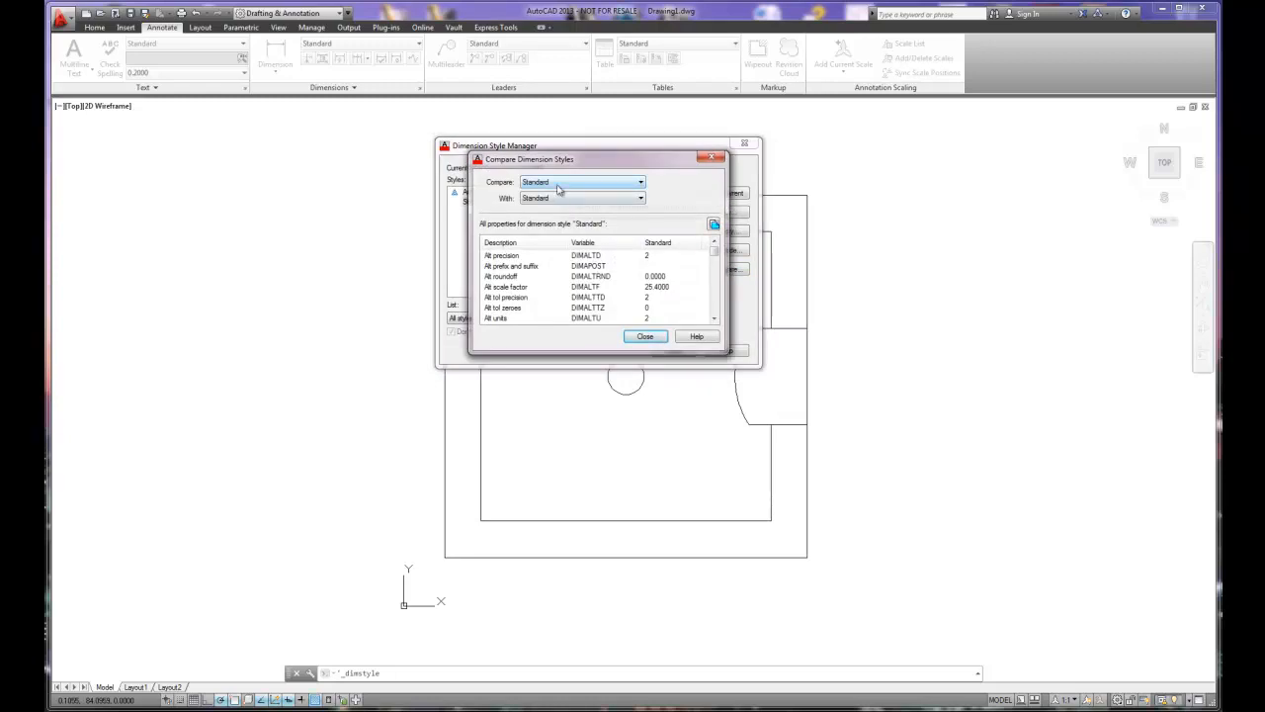
click(567, 199)
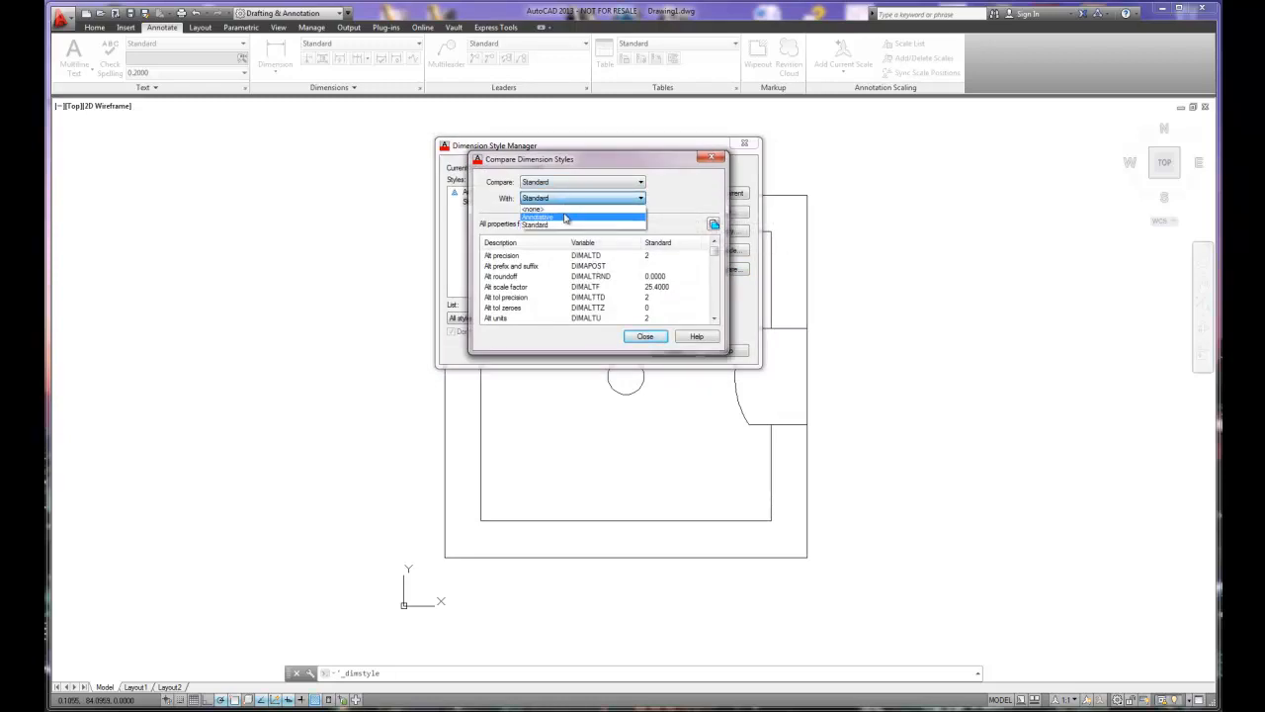
click(566, 215)
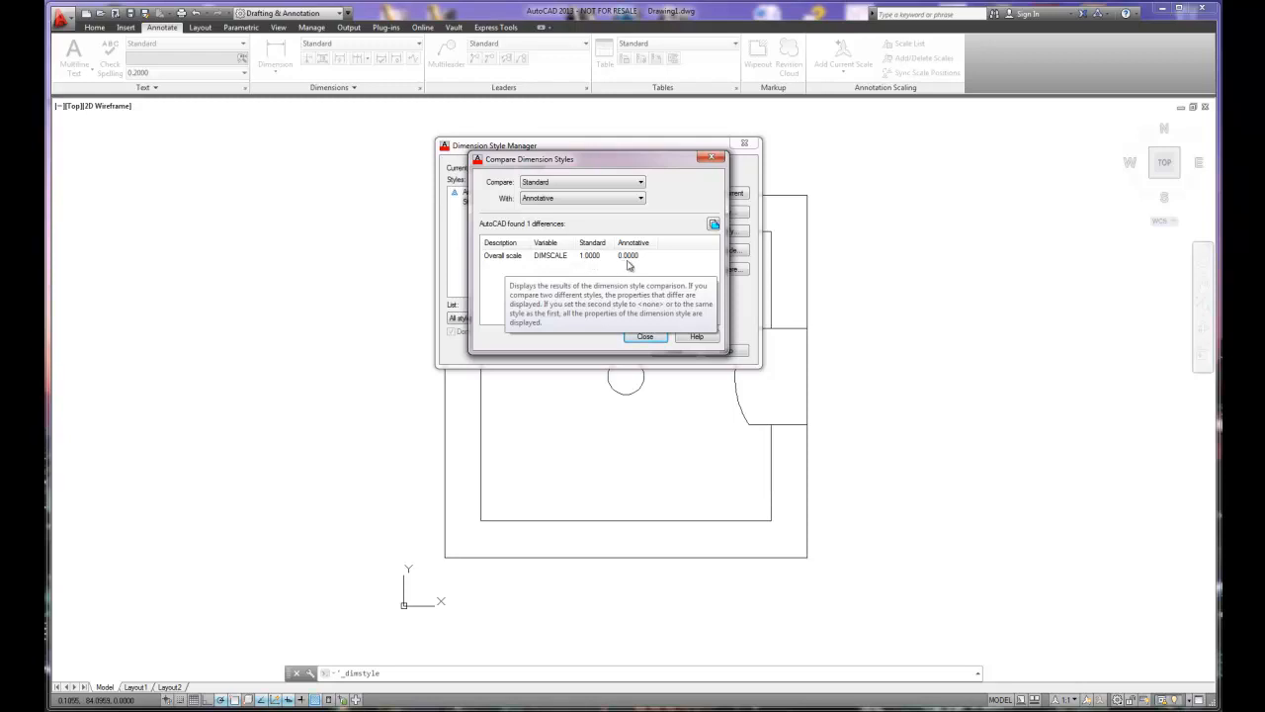
click(647, 337)
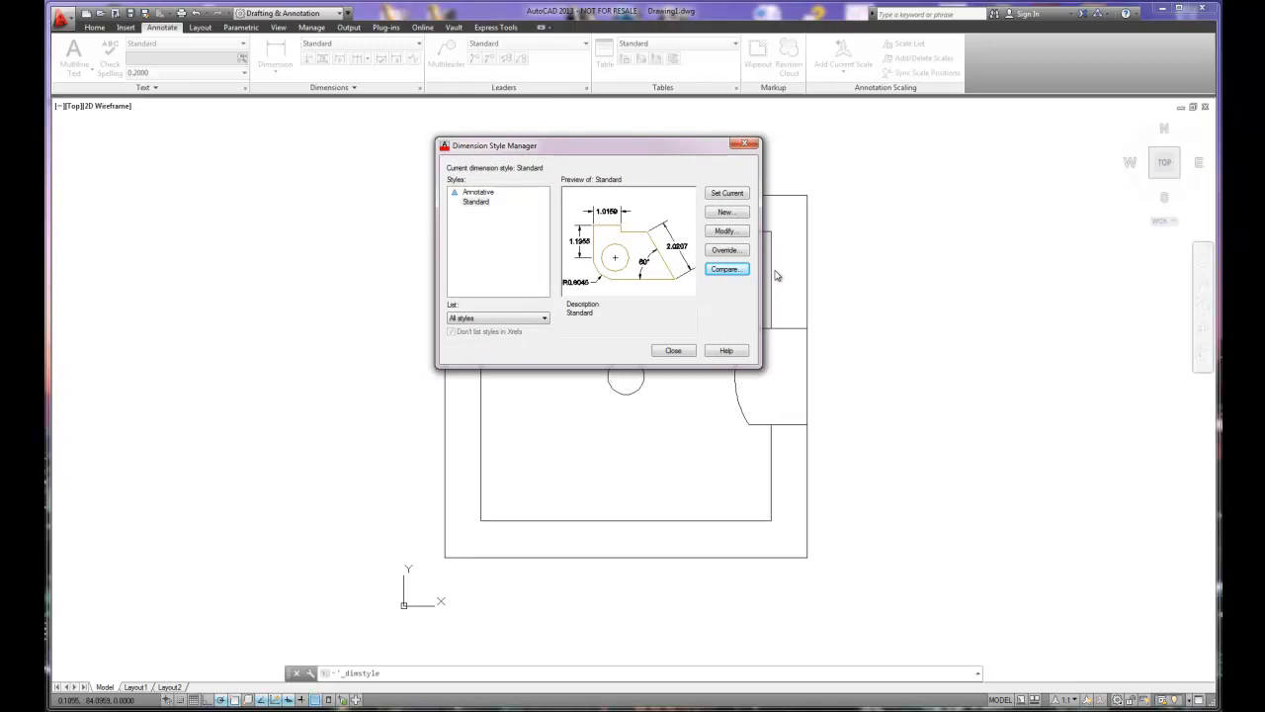
Create a new dimension style named "Custom dim", starting with Standard and used for all dimensions, and continue to its settings
click(739, 213)
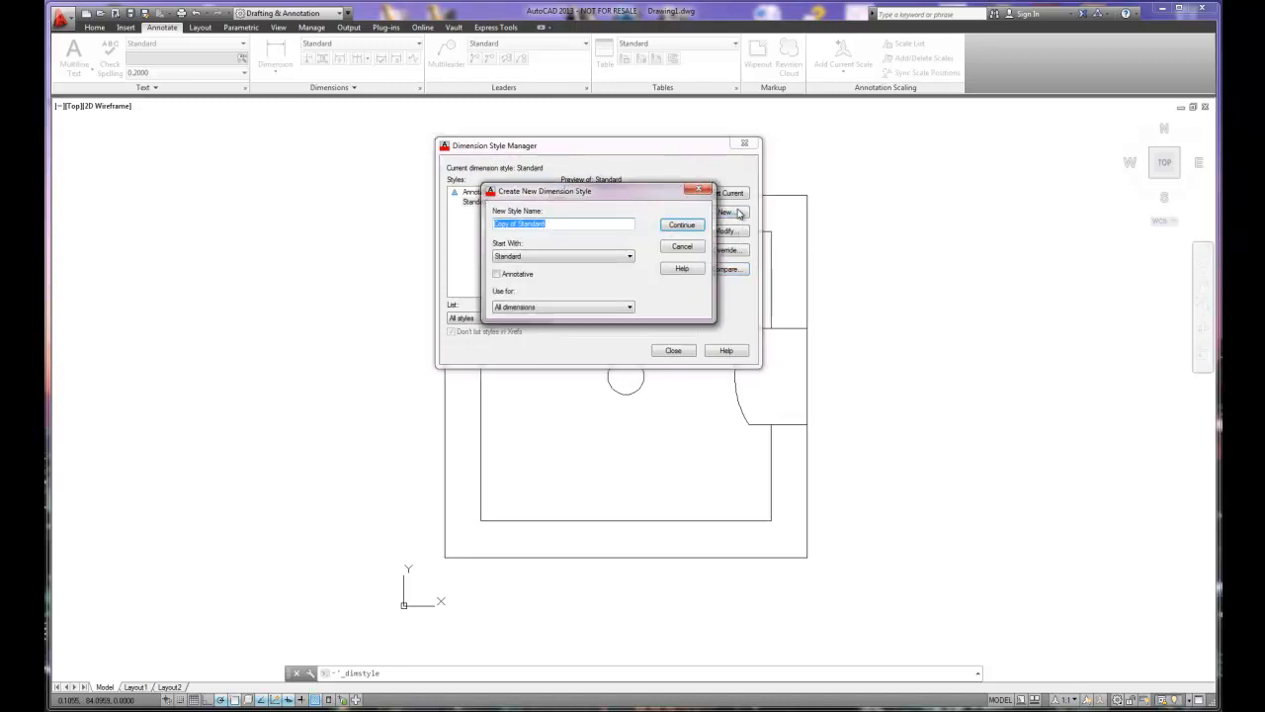
drag(626, 193, 687, 180)
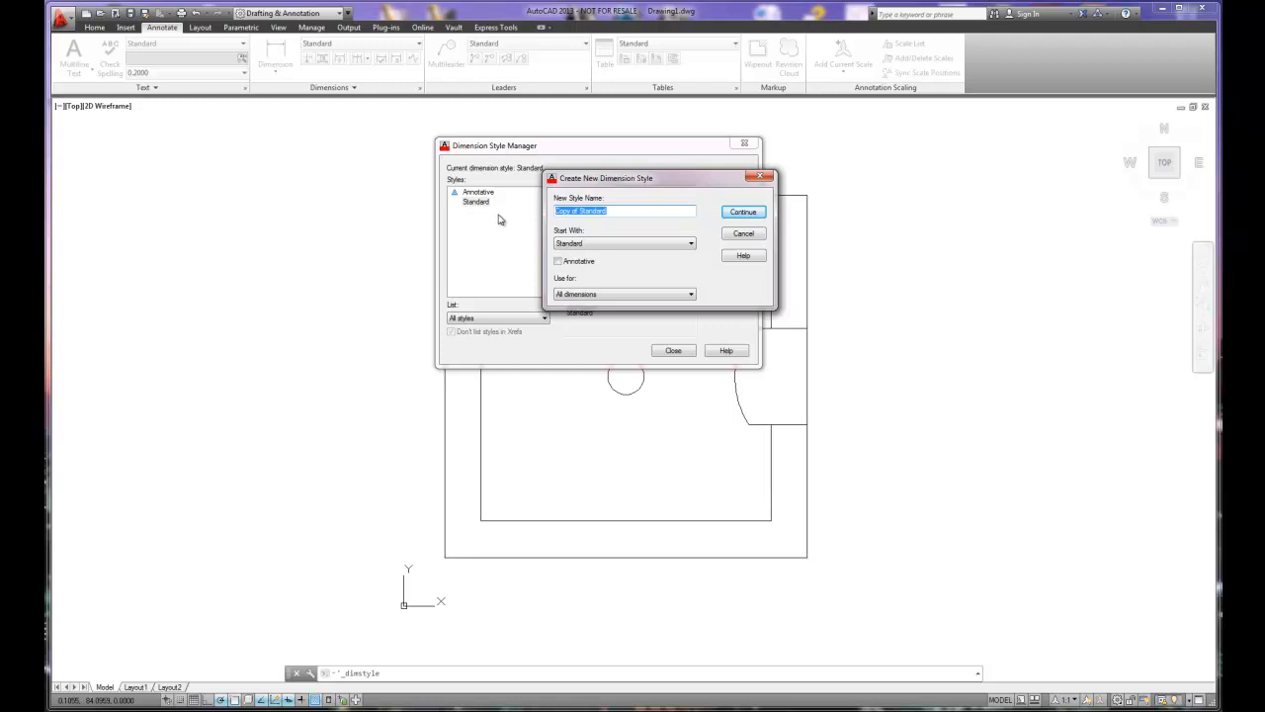
text(Custom dim)
click(589, 247)
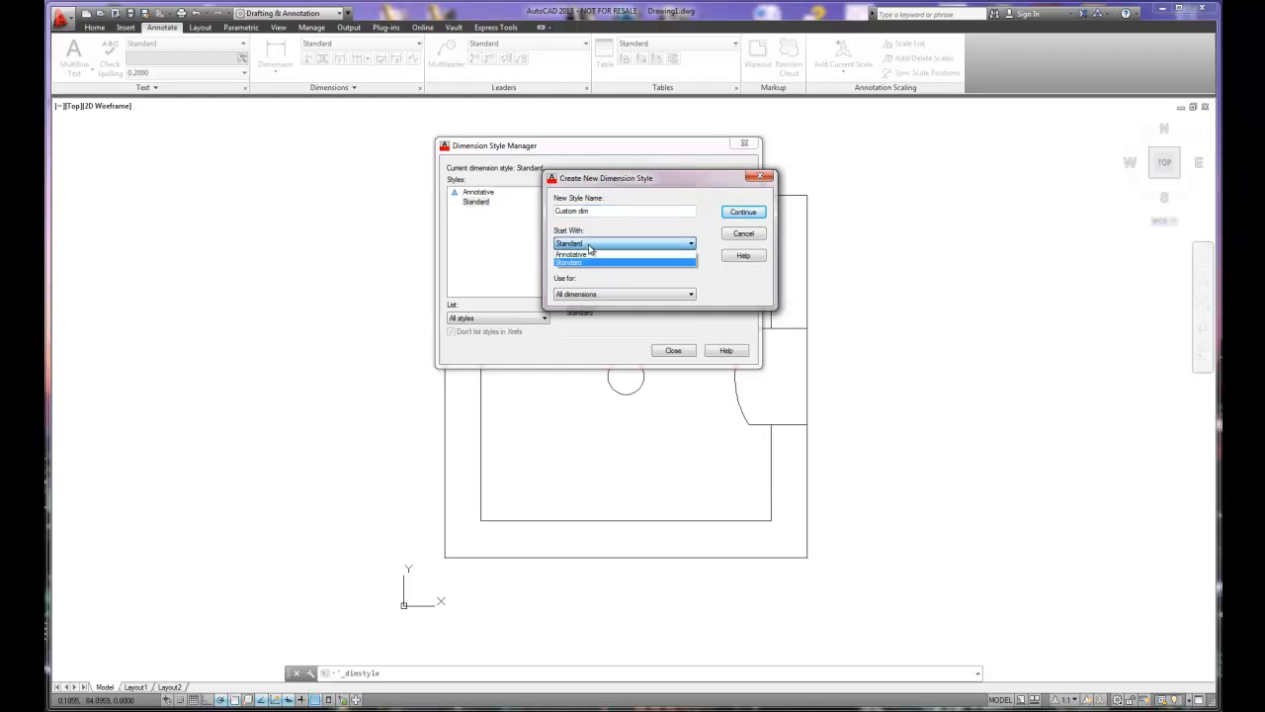
click(588, 262)
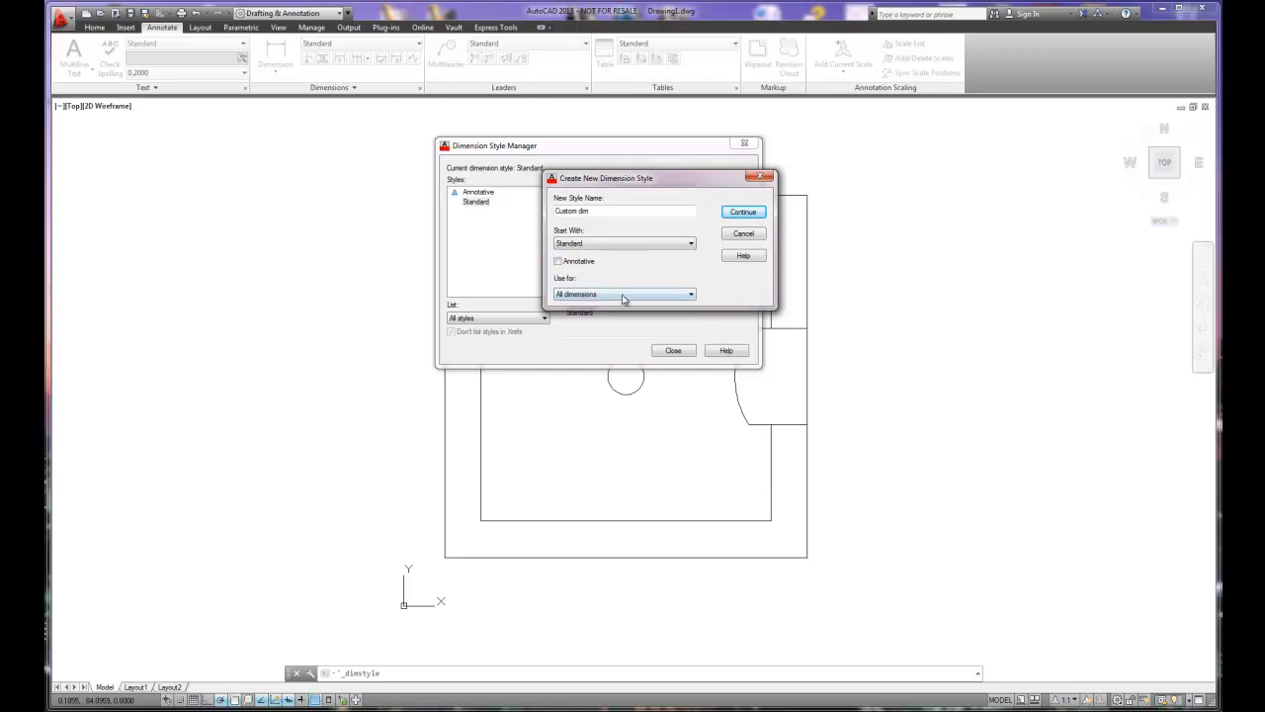
click(624, 295)
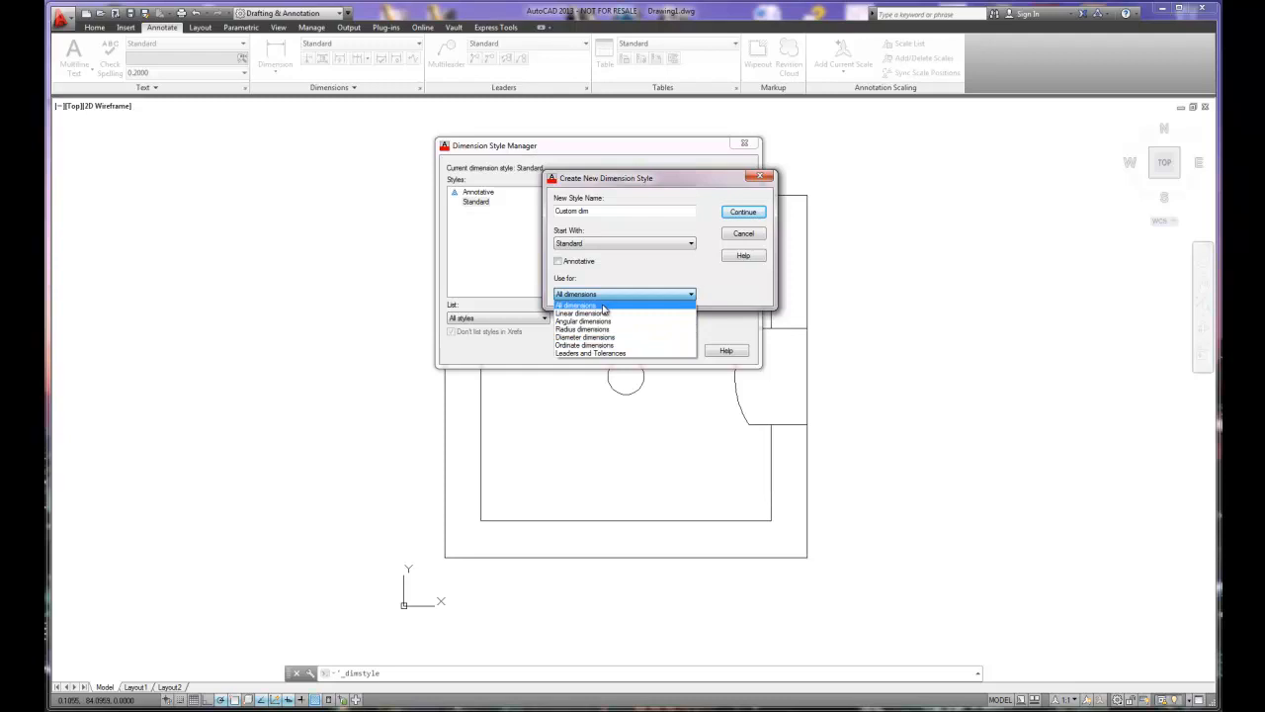
click(602, 307)
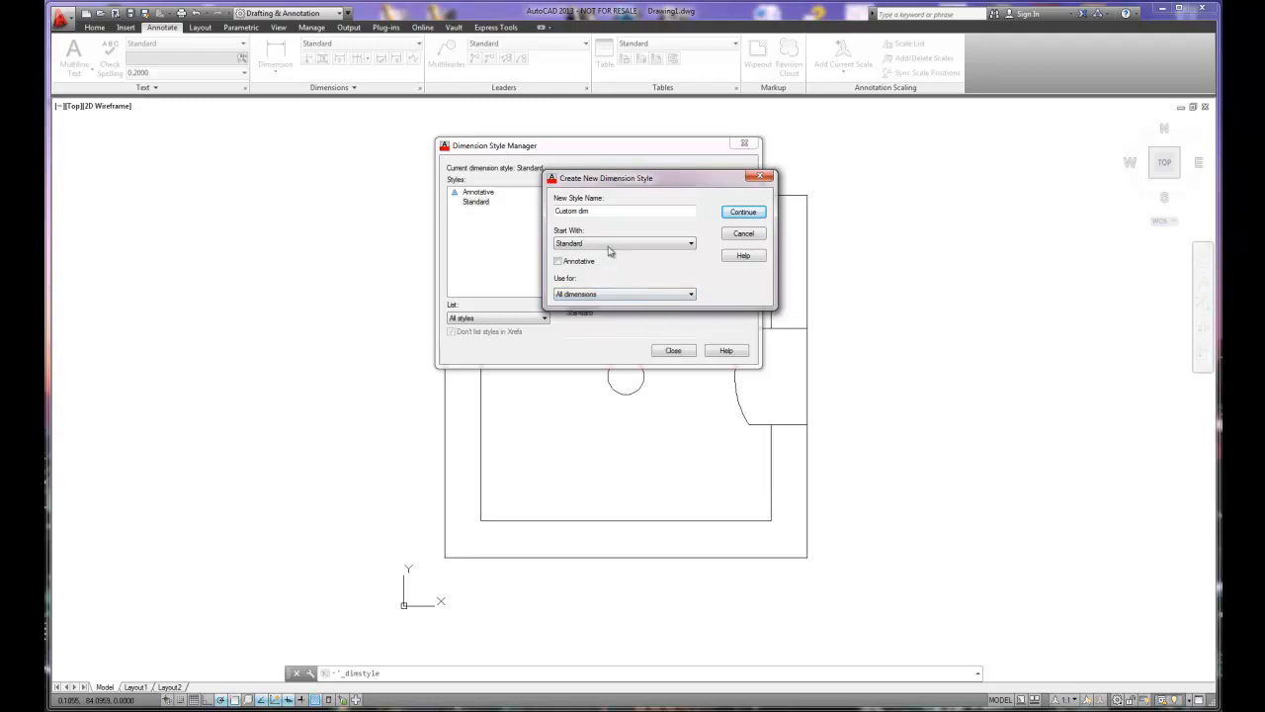
click(744, 213)
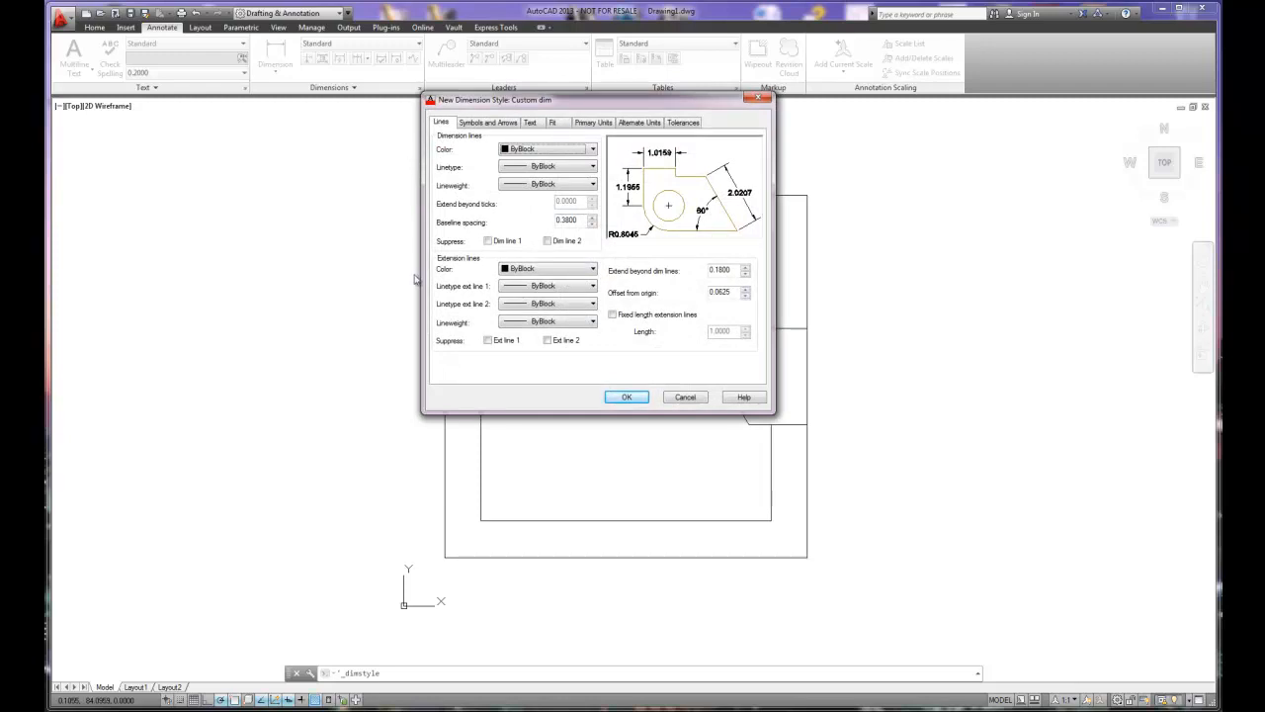
drag(672, 99, 671, 116)
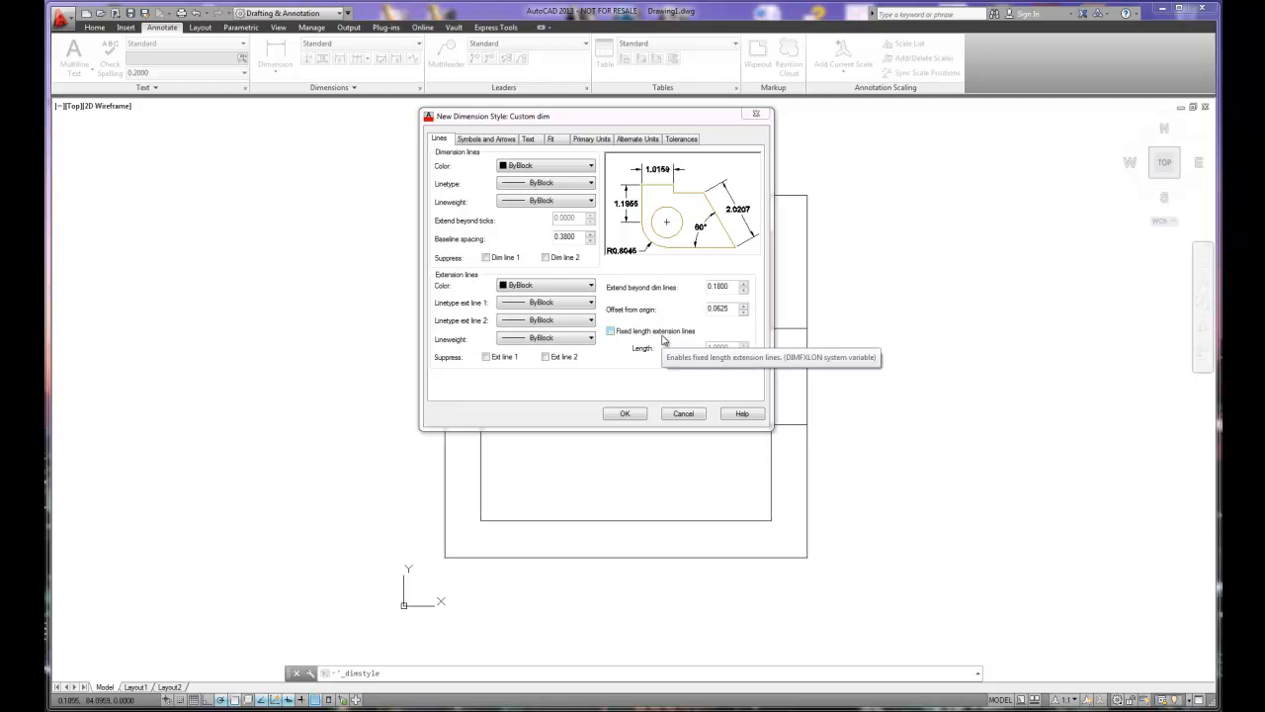
Set the first and second arrowheads of the Custom dim style to Architectural tick
click(483, 140)
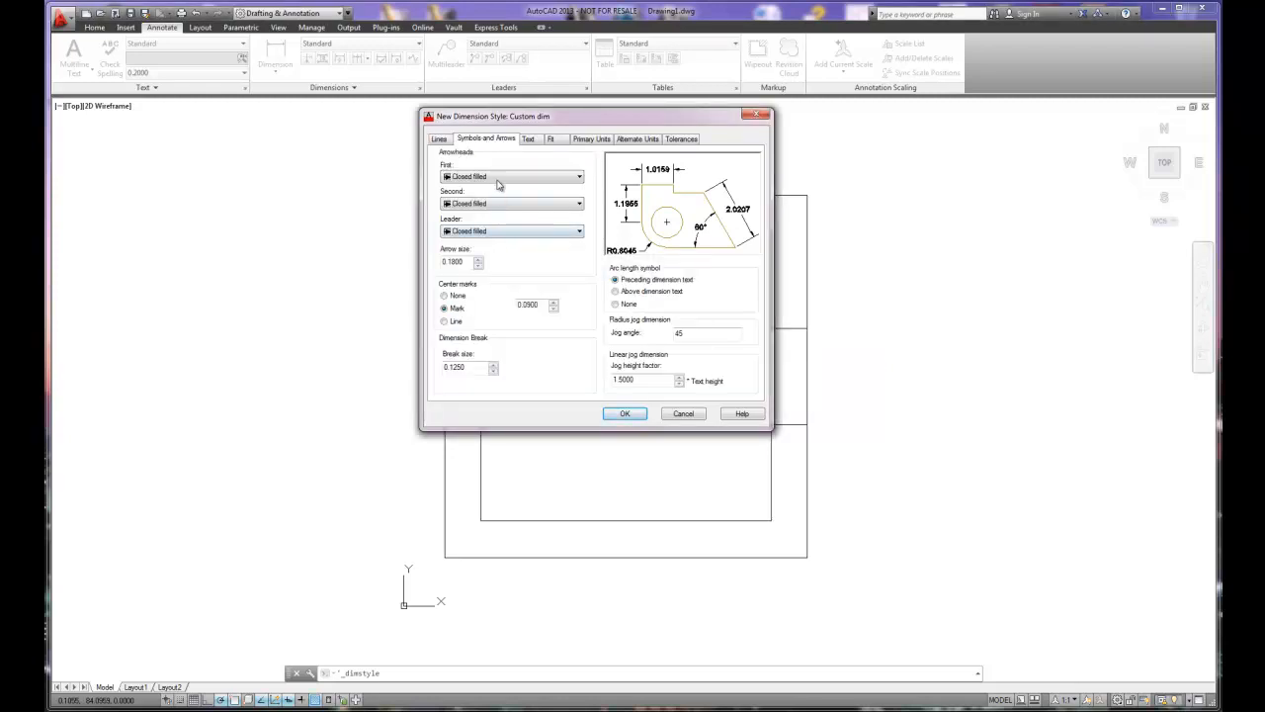
click(499, 178)
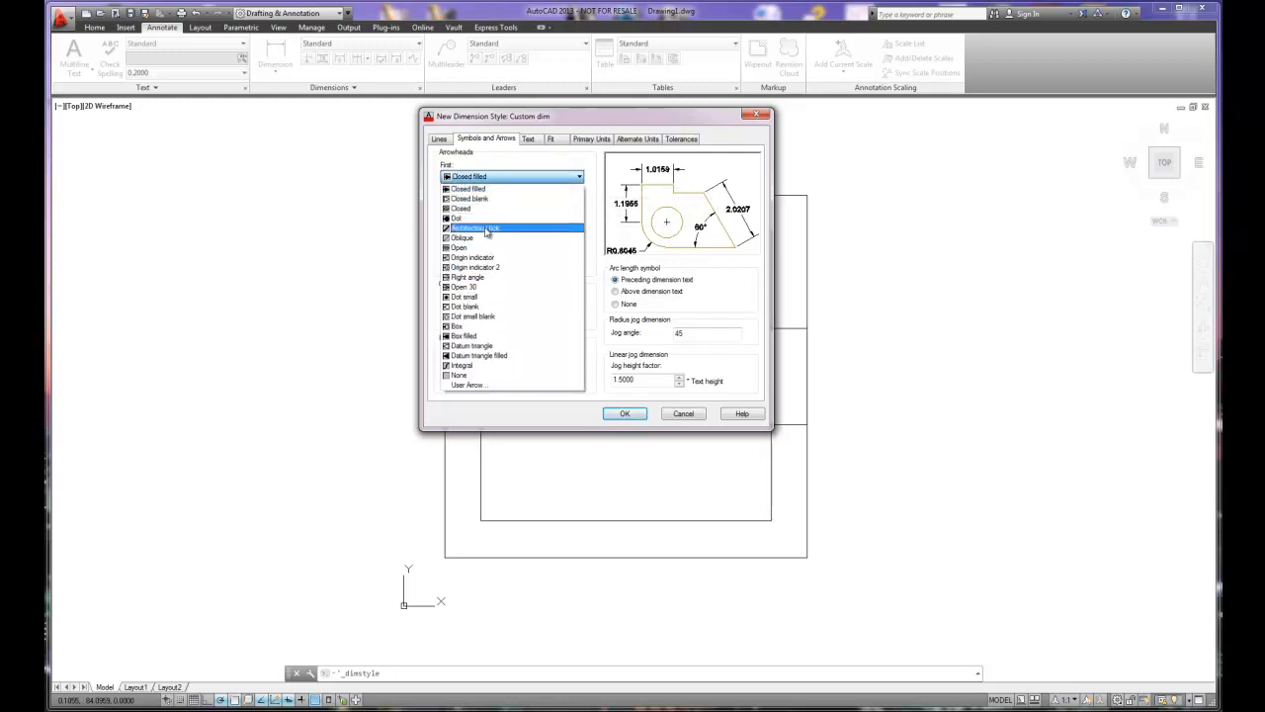
click(487, 228)
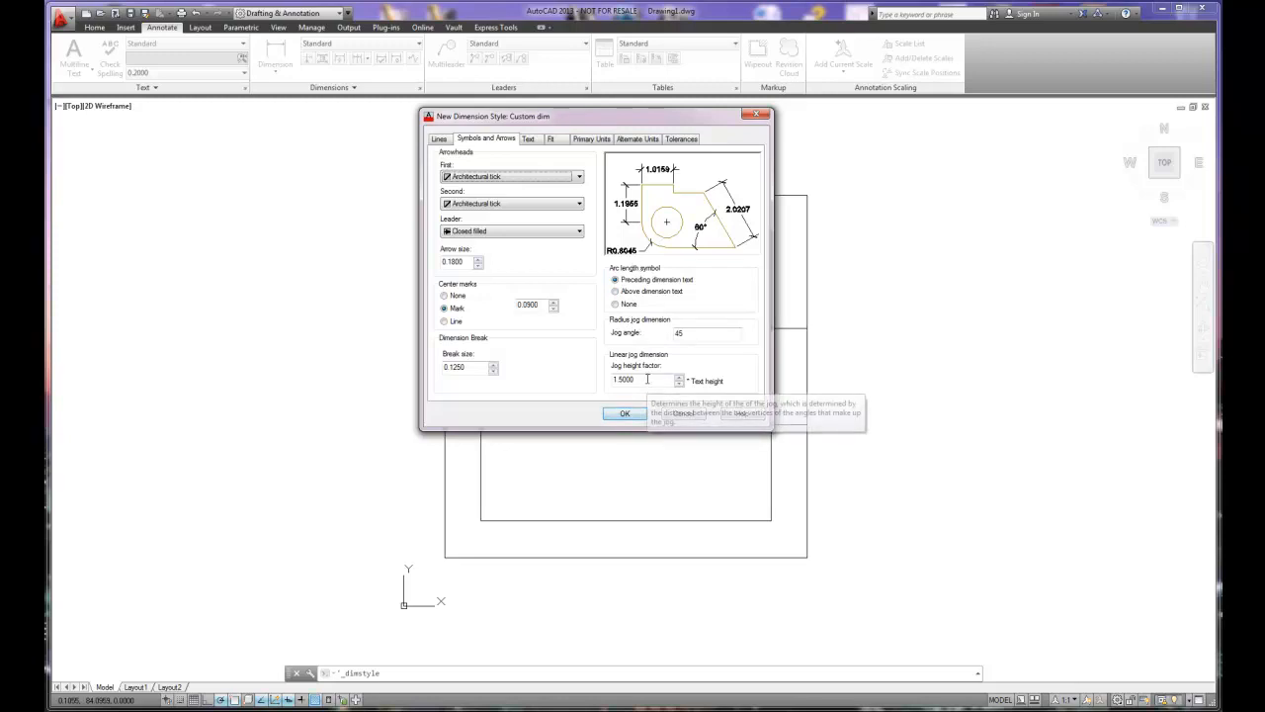
Try aligning the dimension text with the dimension line, and return the text alignment to Horizontal
click(530, 139)
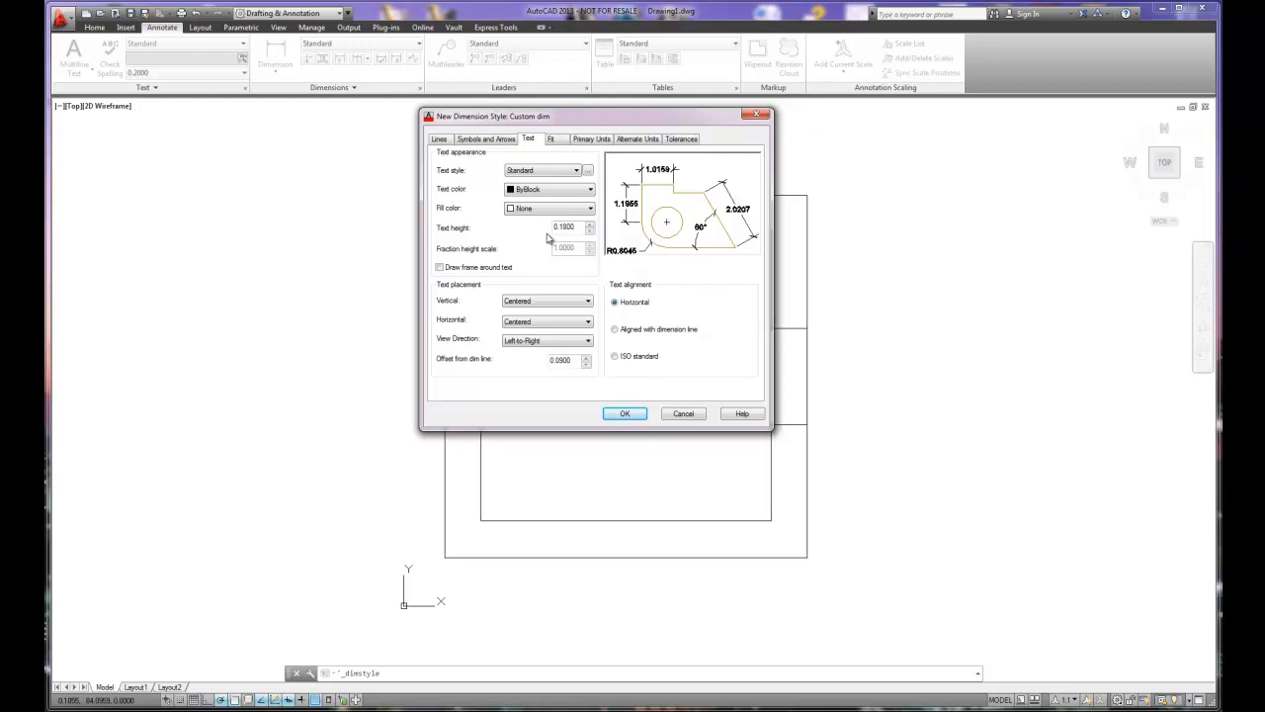
click(491, 138)
click(648, 332)
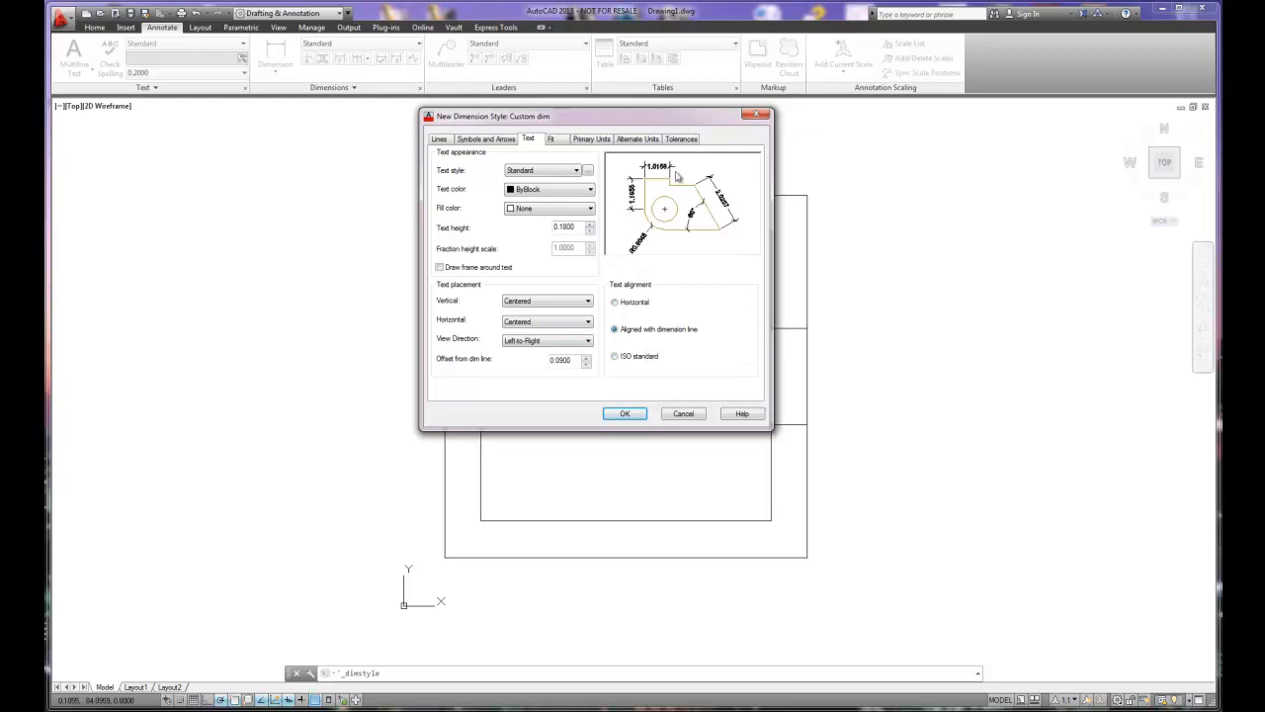
click(627, 305)
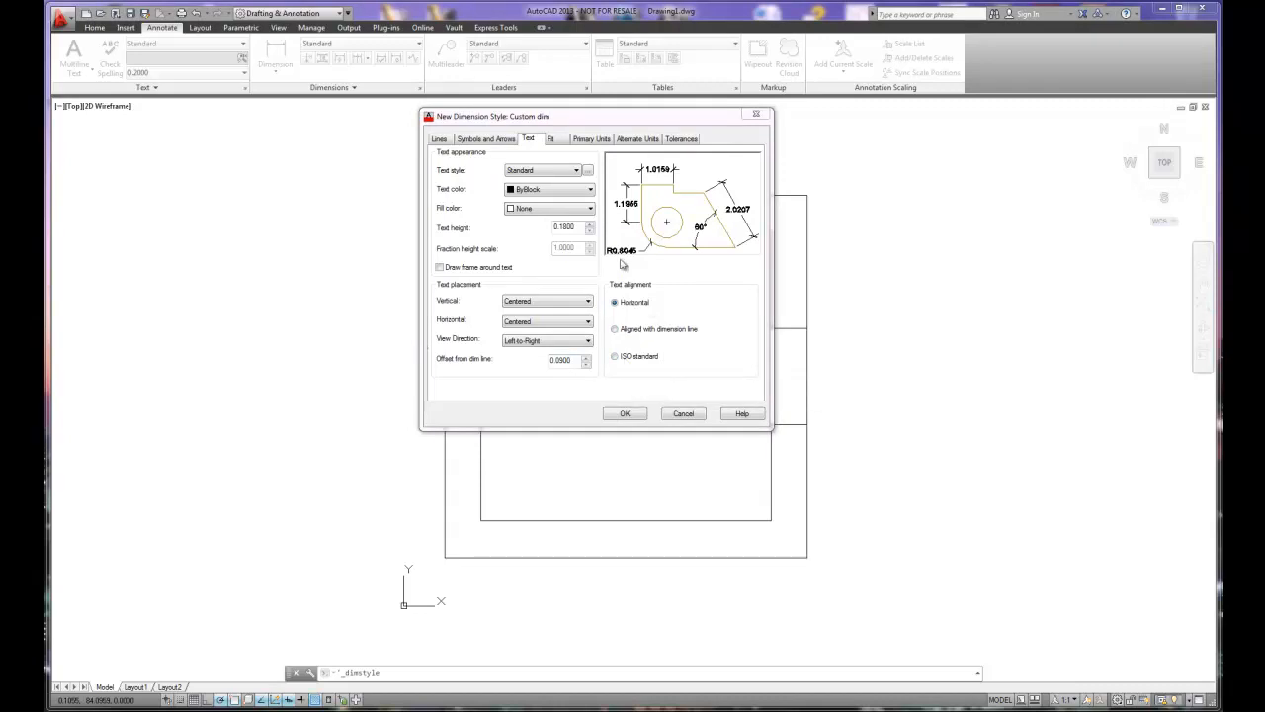
Preview the Text, Arrows and Always keep text between ext lines fit options, and choose Both text and arrows
click(551, 139)
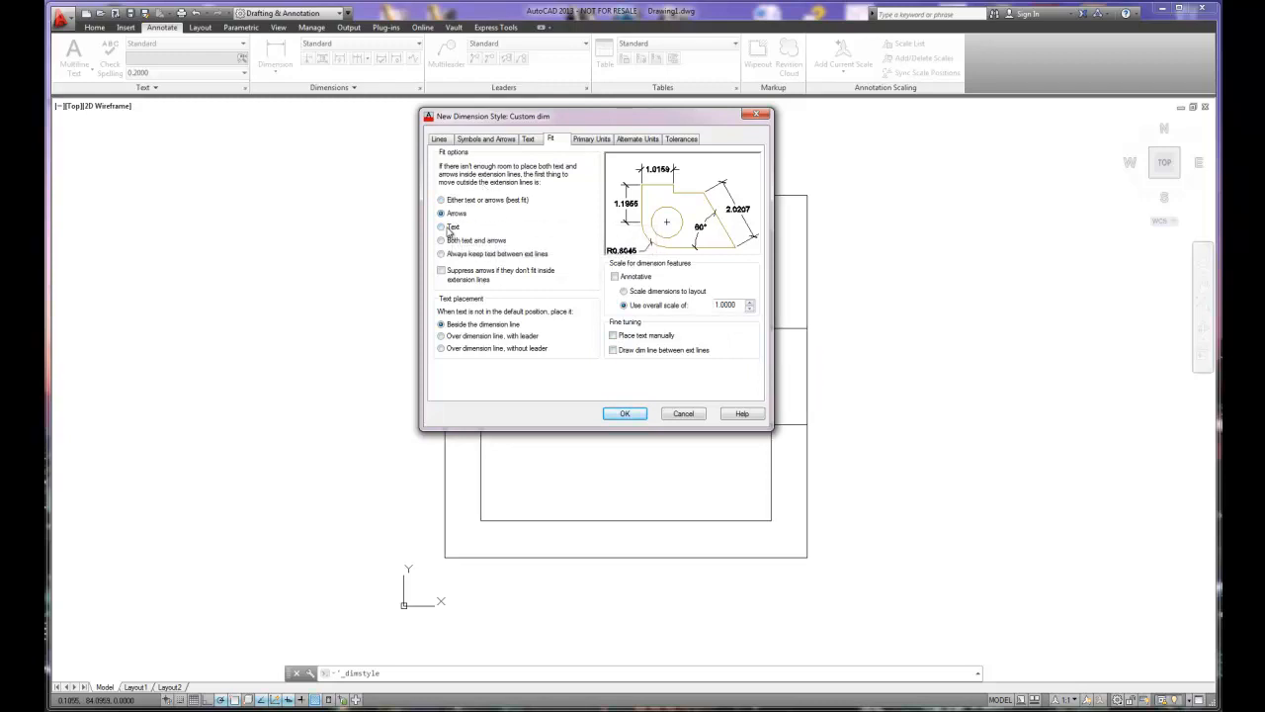
click(445, 227)
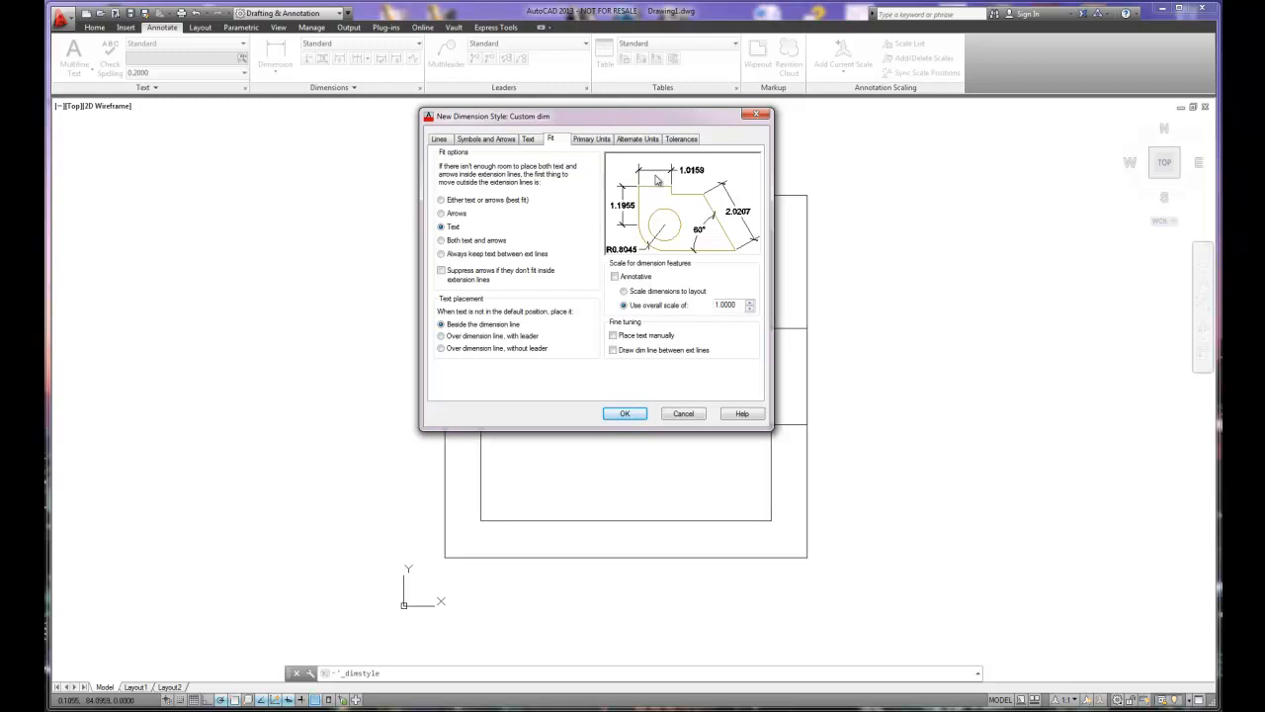
click(442, 214)
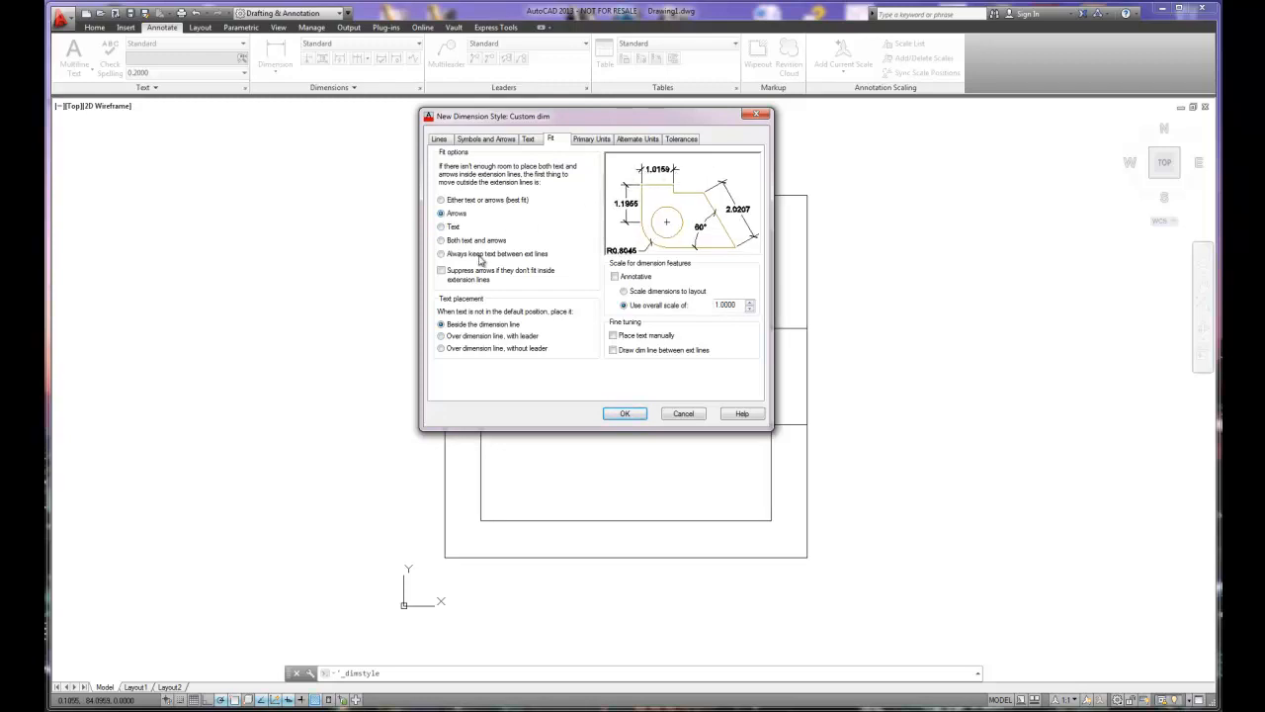
click(442, 254)
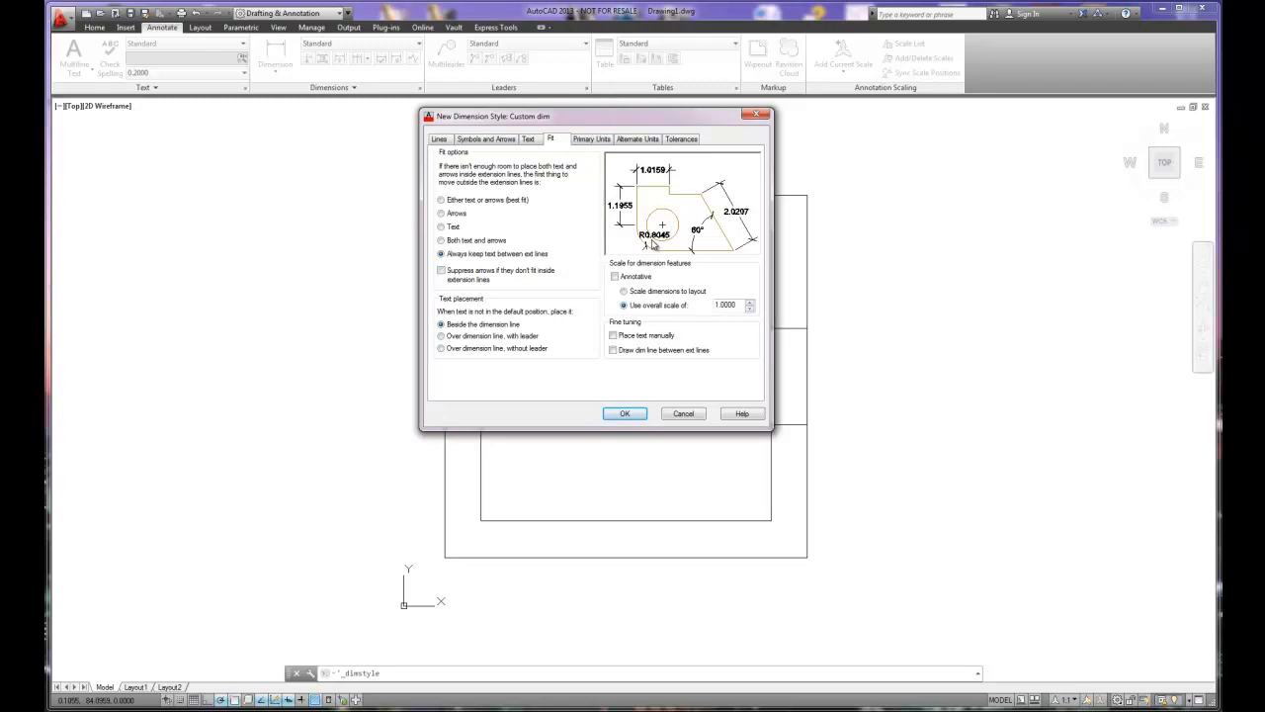
click(444, 241)
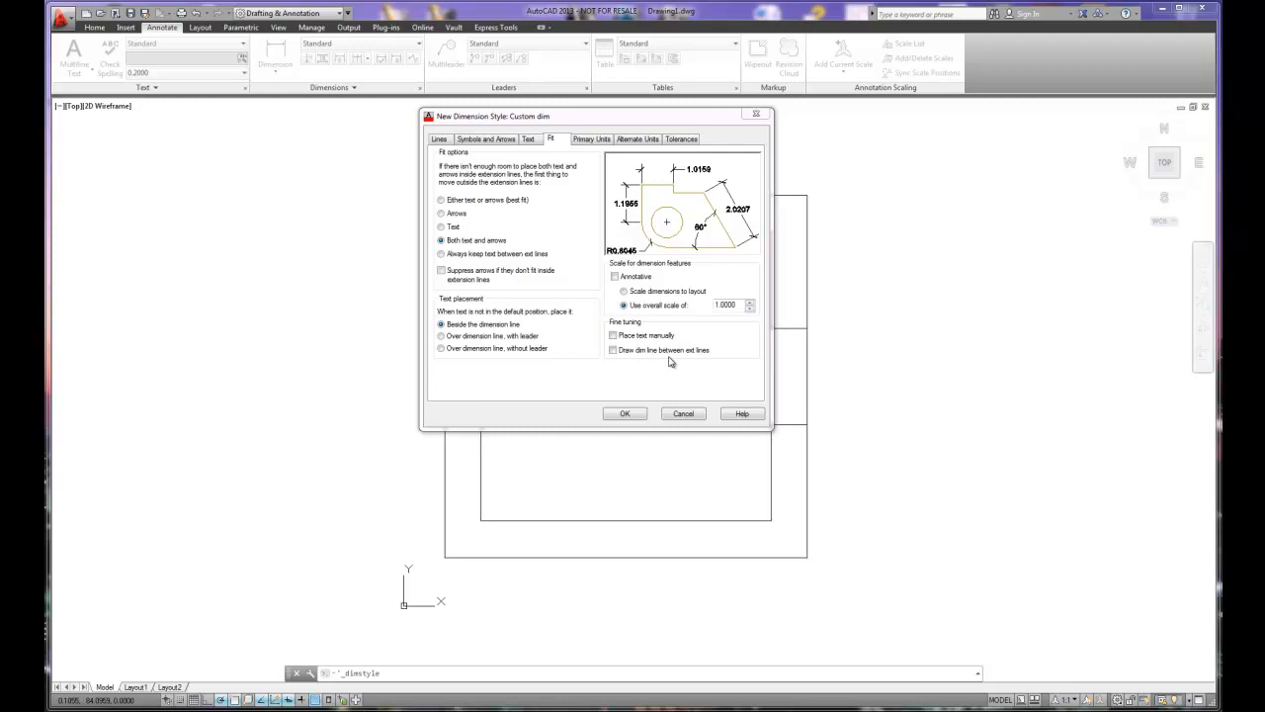
Enable drawing the dimension line between extension lines, and set the primary linear units to Architectural with 0'-0 1/16" precision
click(613, 351)
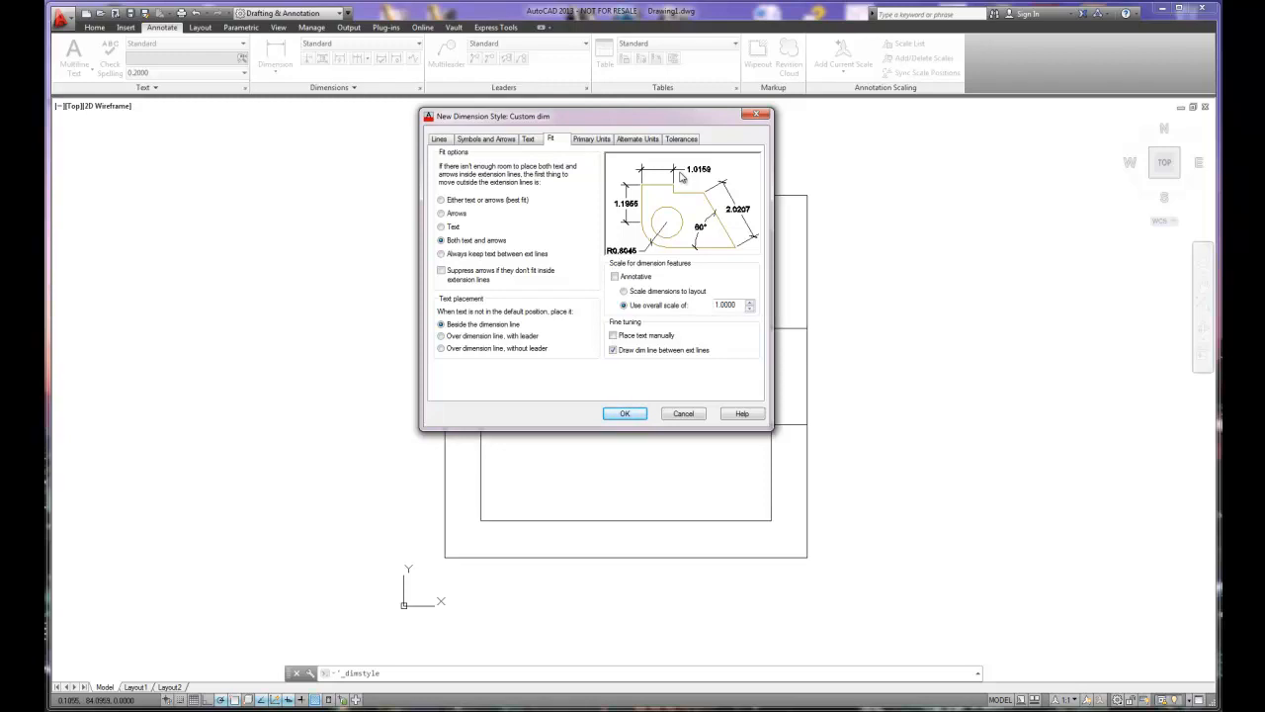
click(595, 142)
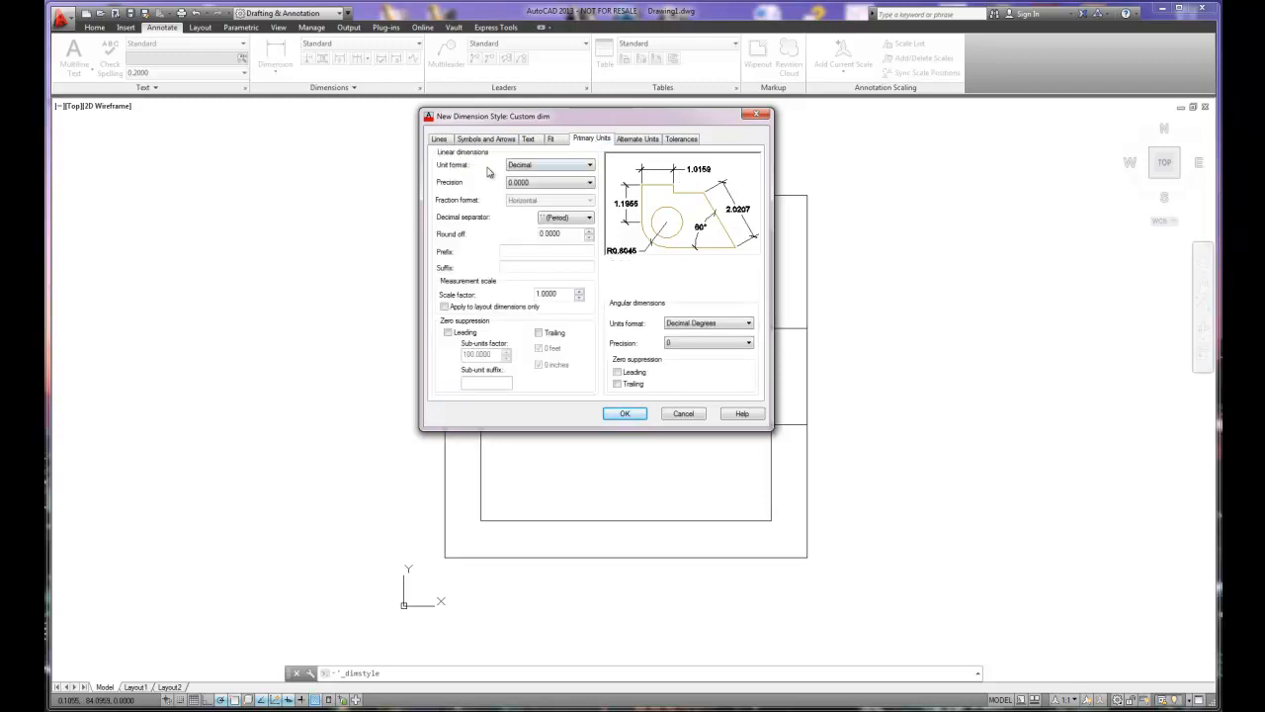
click(555, 168)
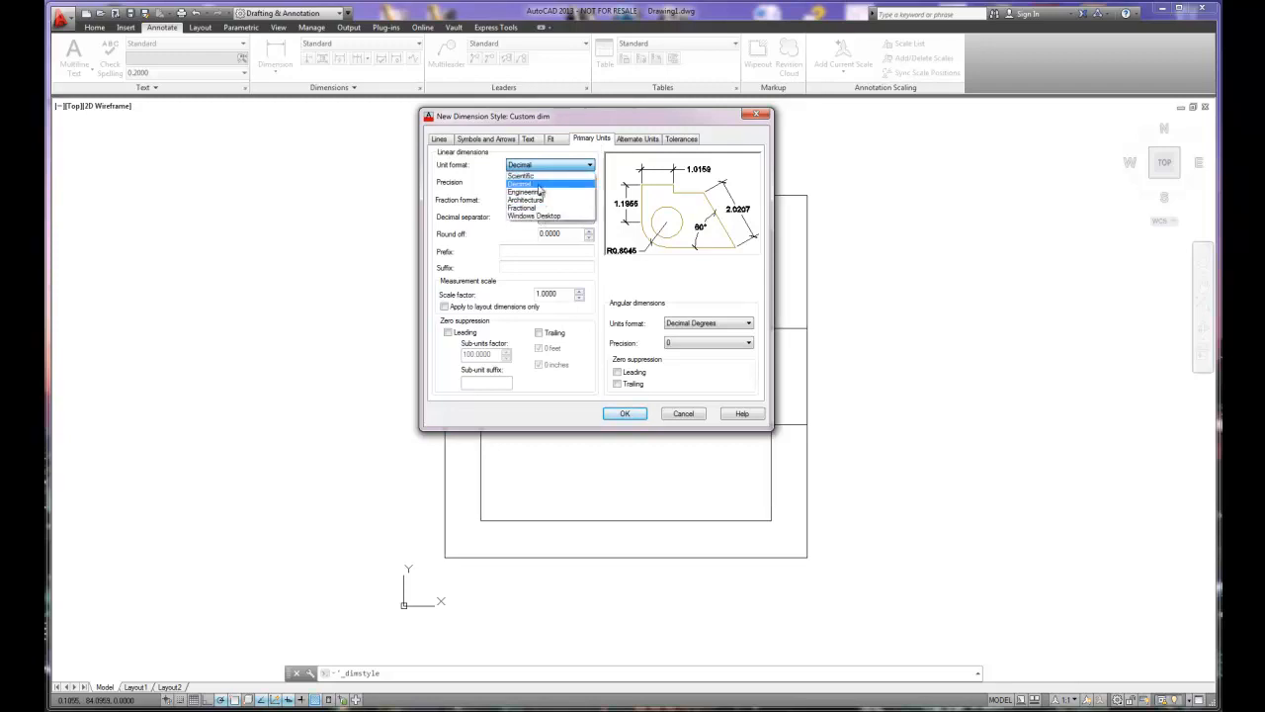
click(538, 201)
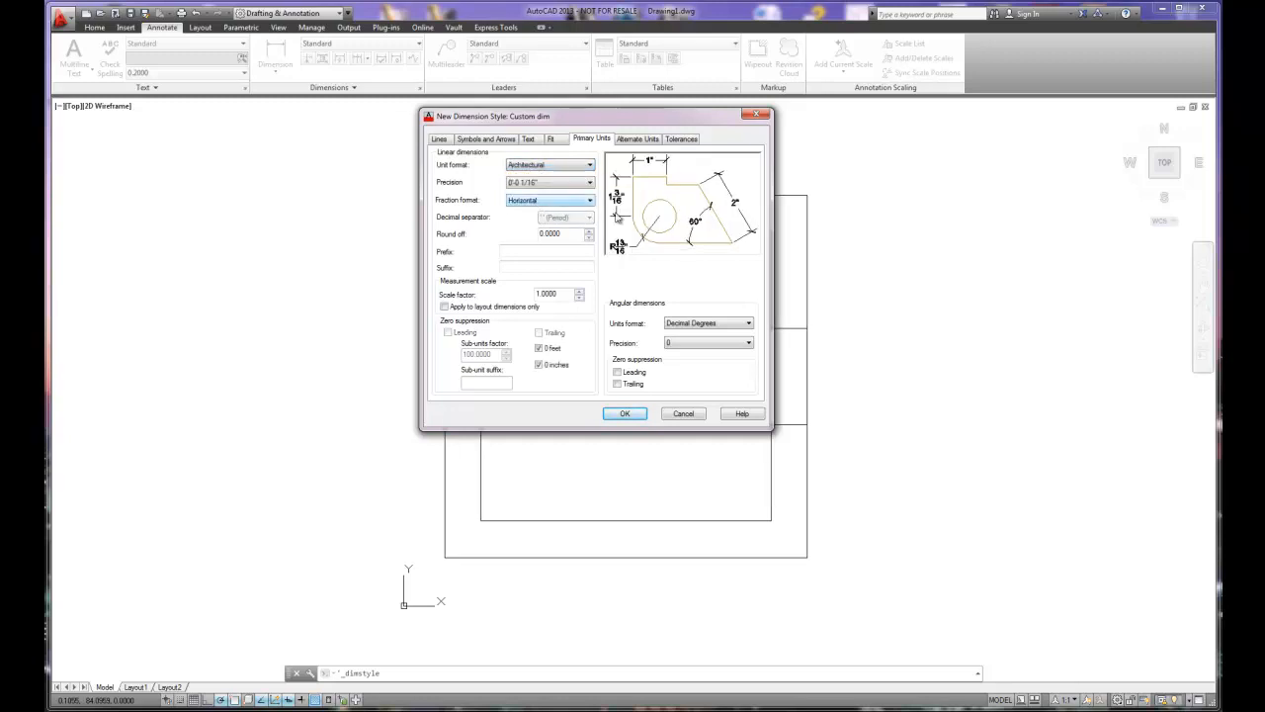
click(546, 184)
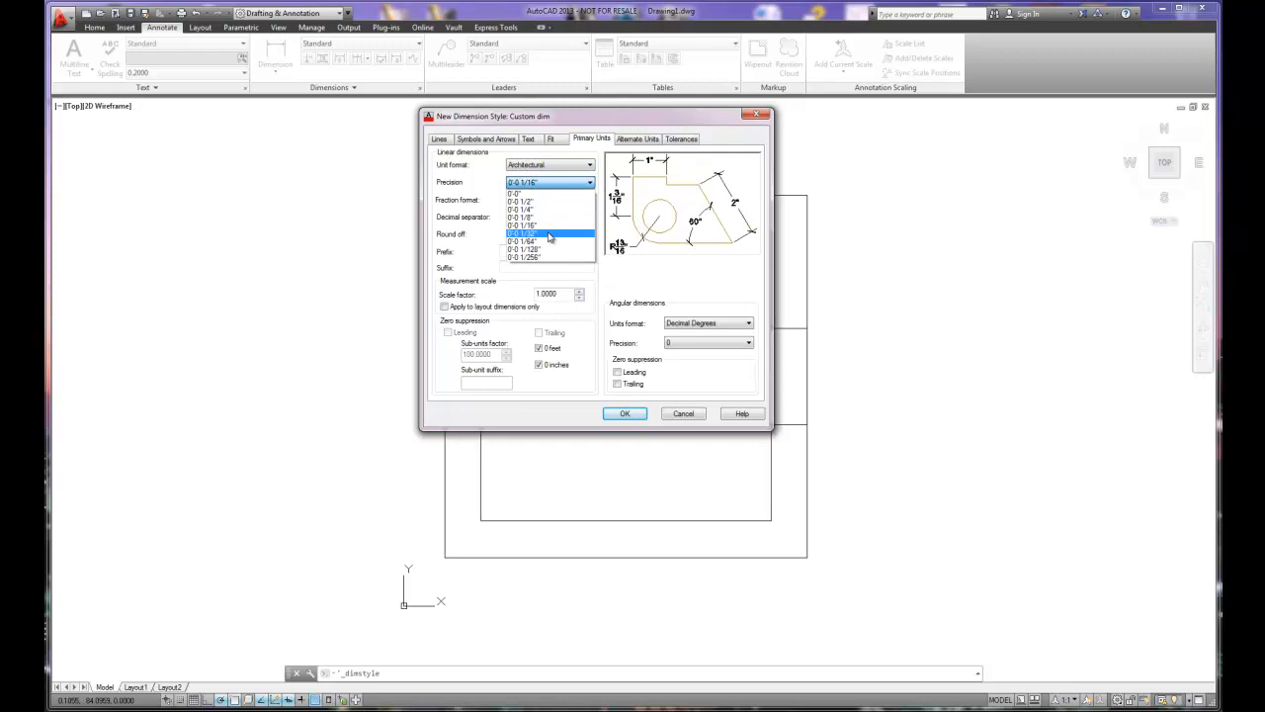
click(551, 225)
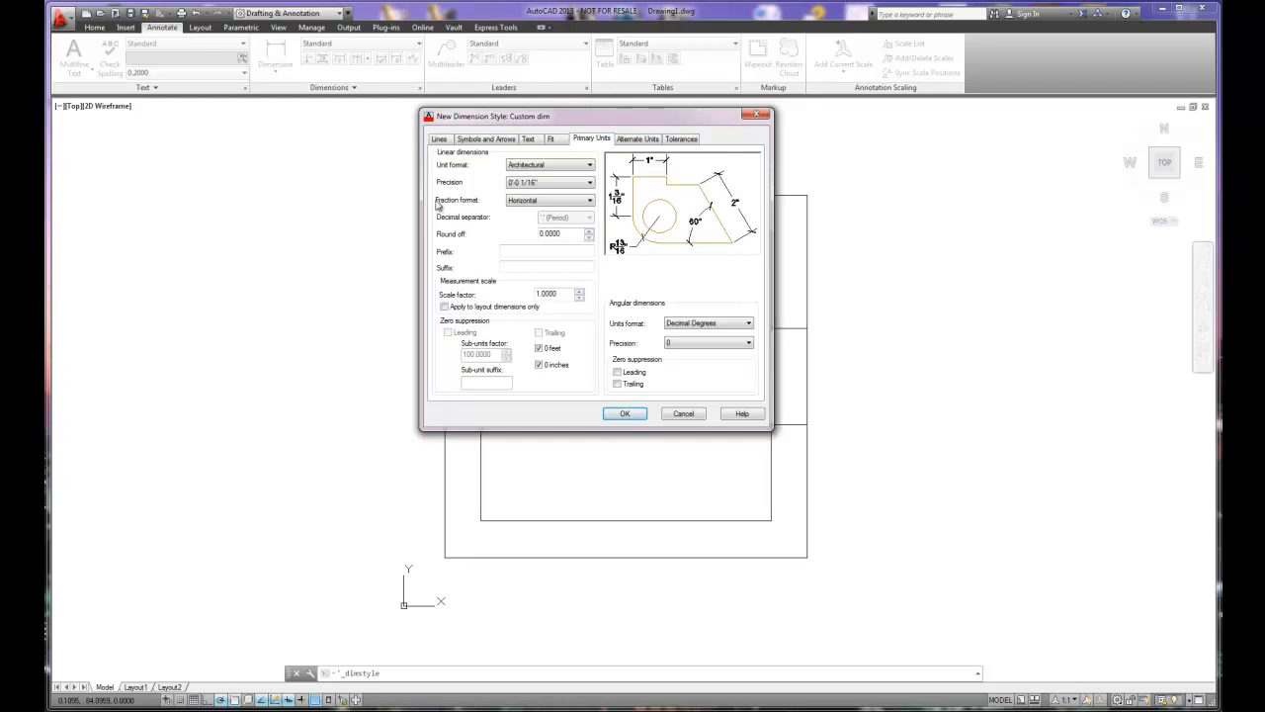
Try the Diagonal fraction format for the linear dimensions, and return it to Horizontal
click(543, 204)
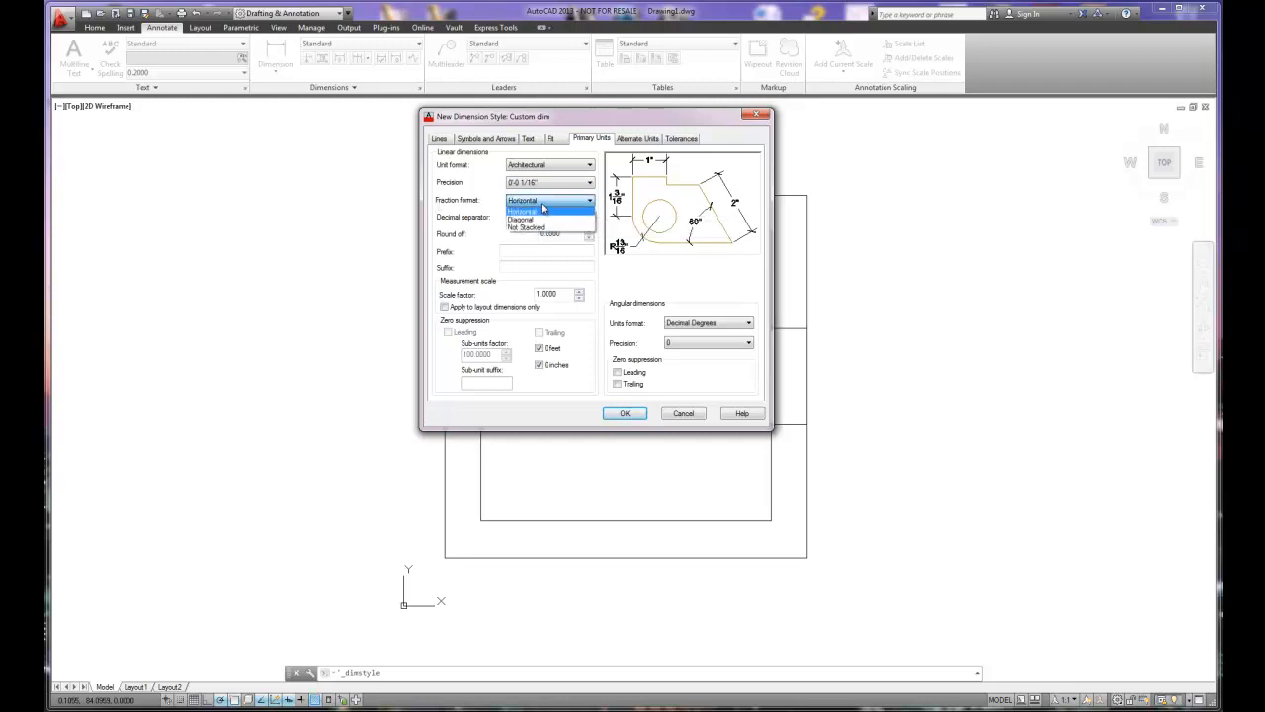
click(537, 219)
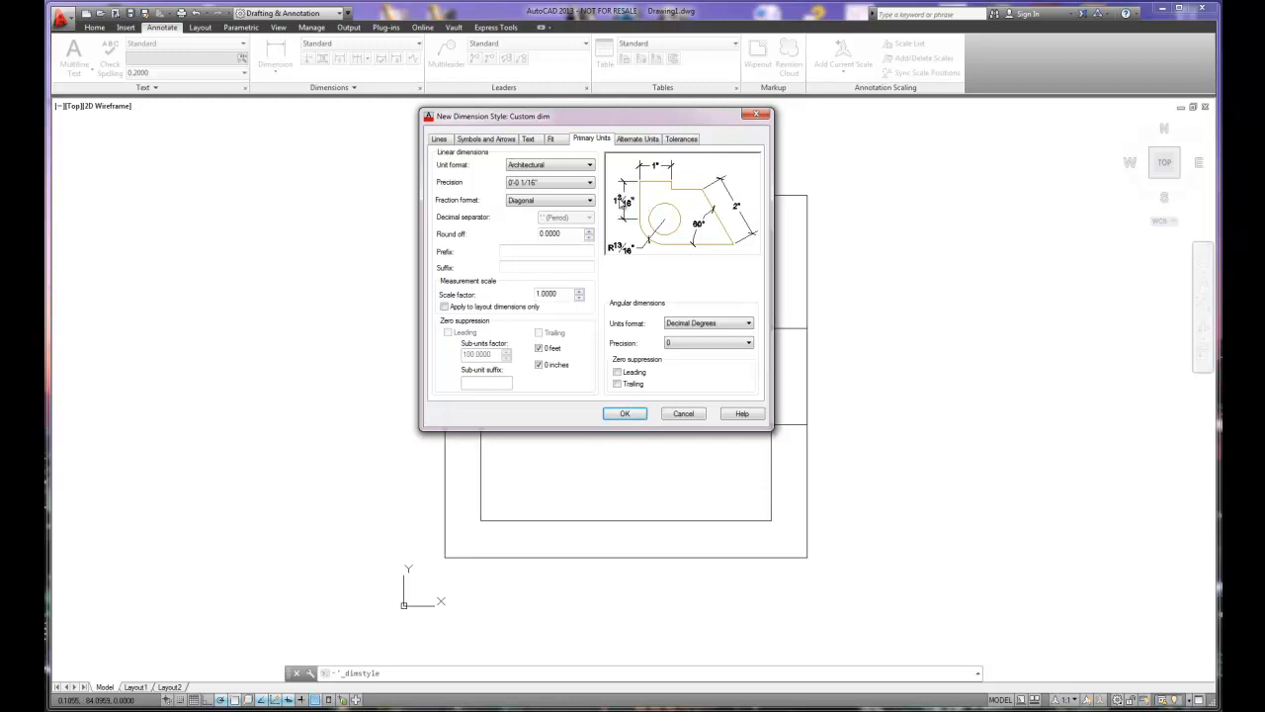
click(558, 201)
click(543, 214)
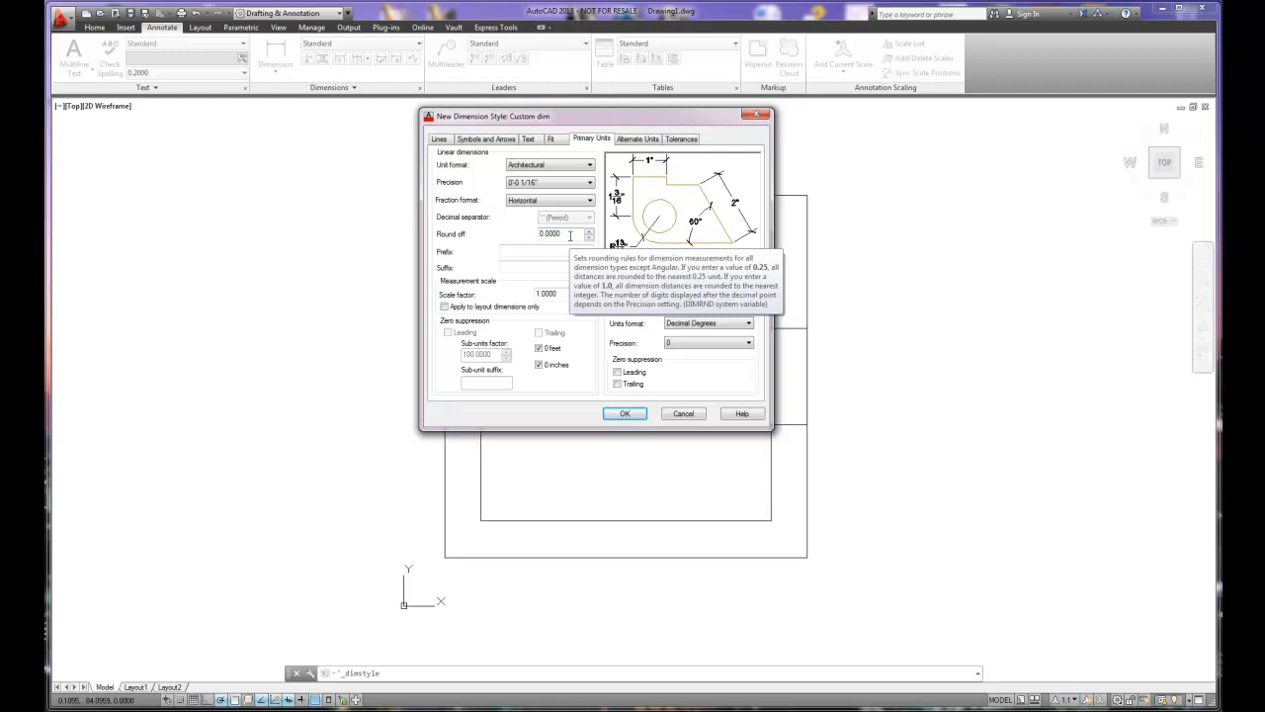
Try rounding the linear dimensions off to .25, and set the round-off back to 0
drag(570, 235, 526, 235)
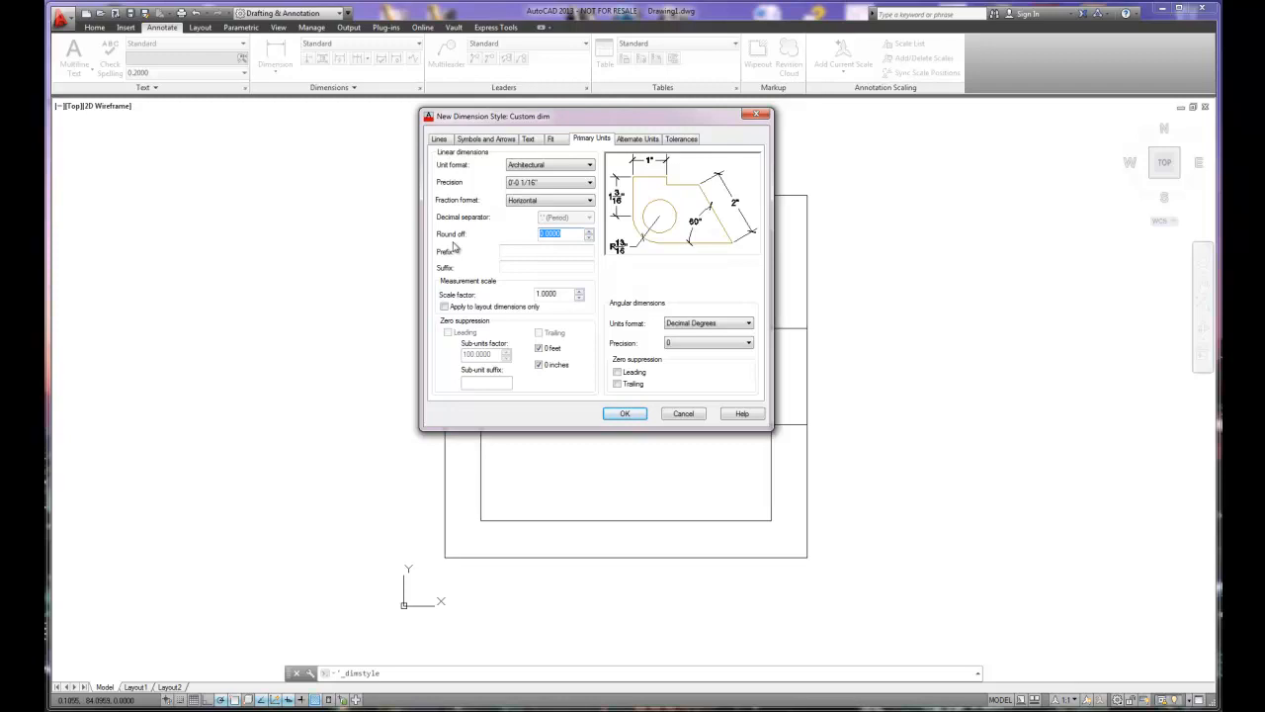
text(25)
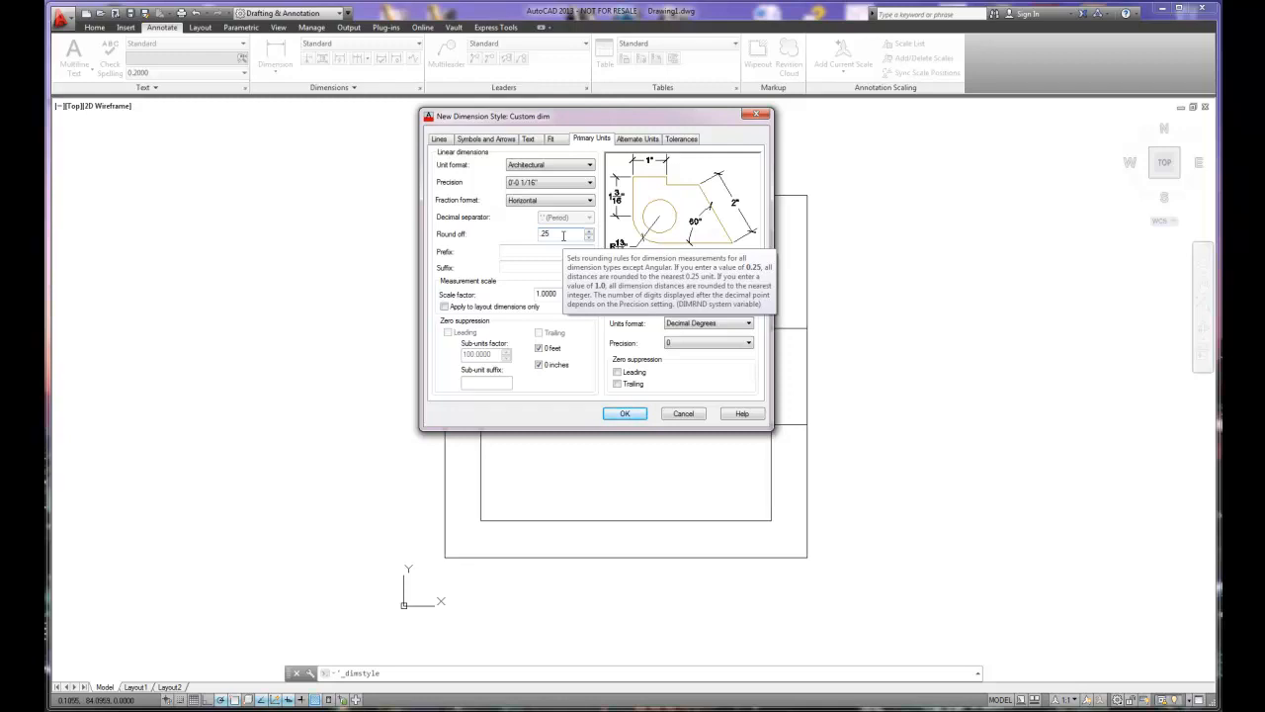
key(Home)
text(.)
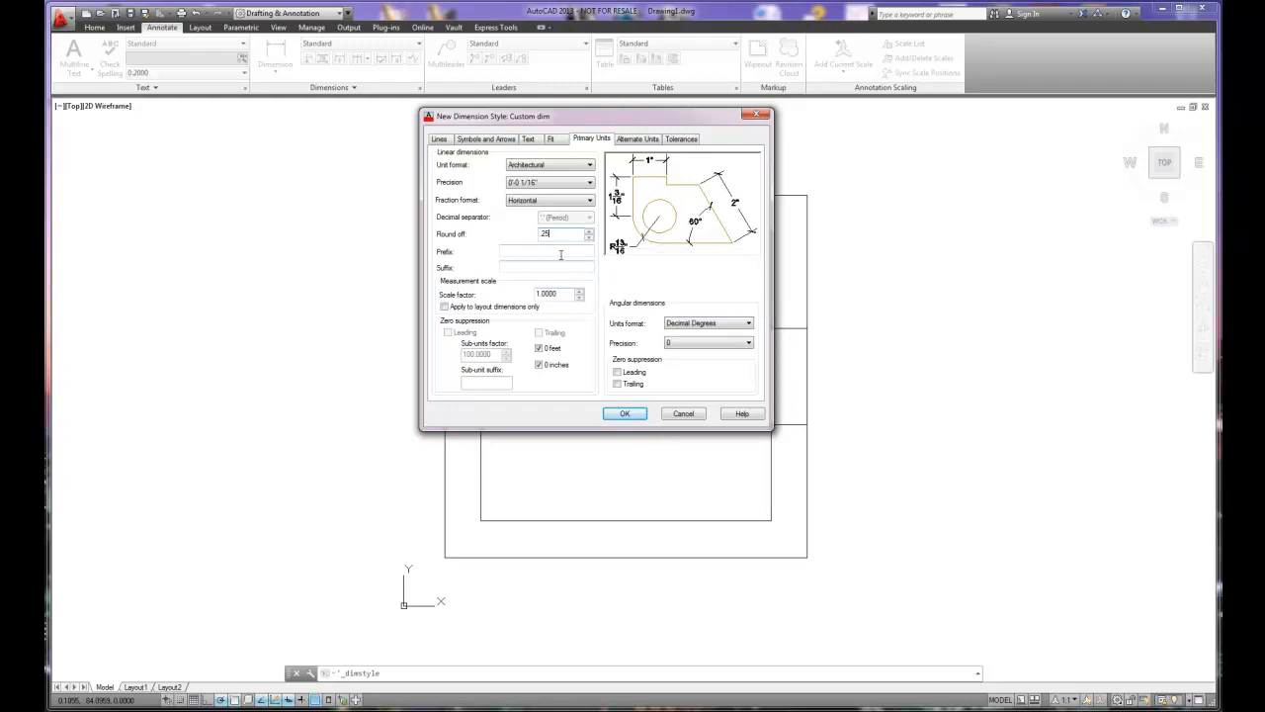
click(531, 252)
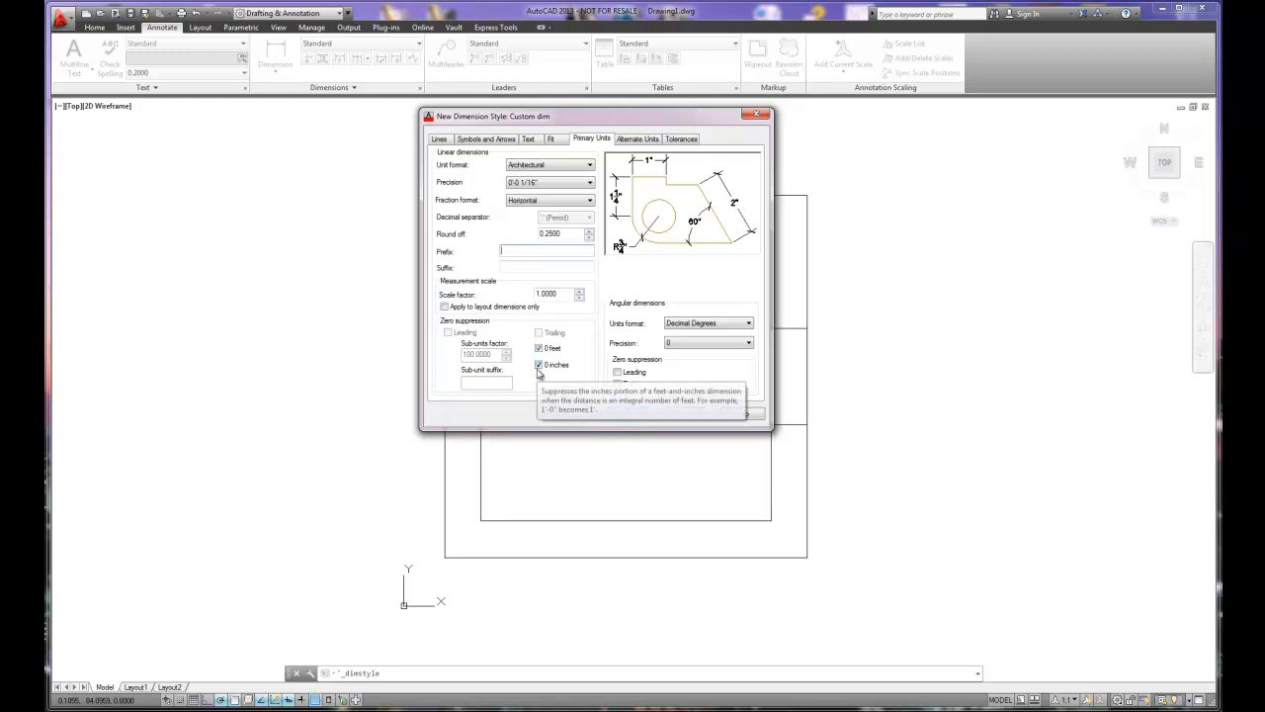
drag(563, 233, 510, 234)
text(0)
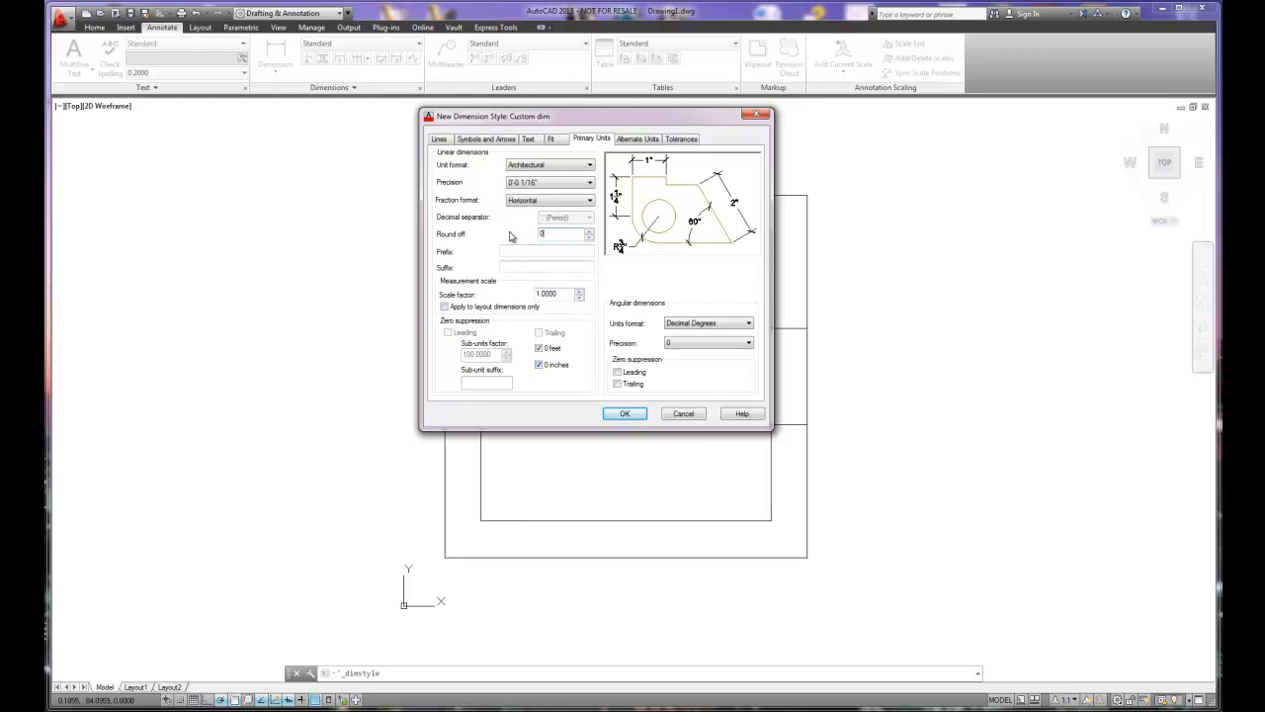
Try a short name as the prefix of the primary dimension values, and clear the prefix
click(517, 252)
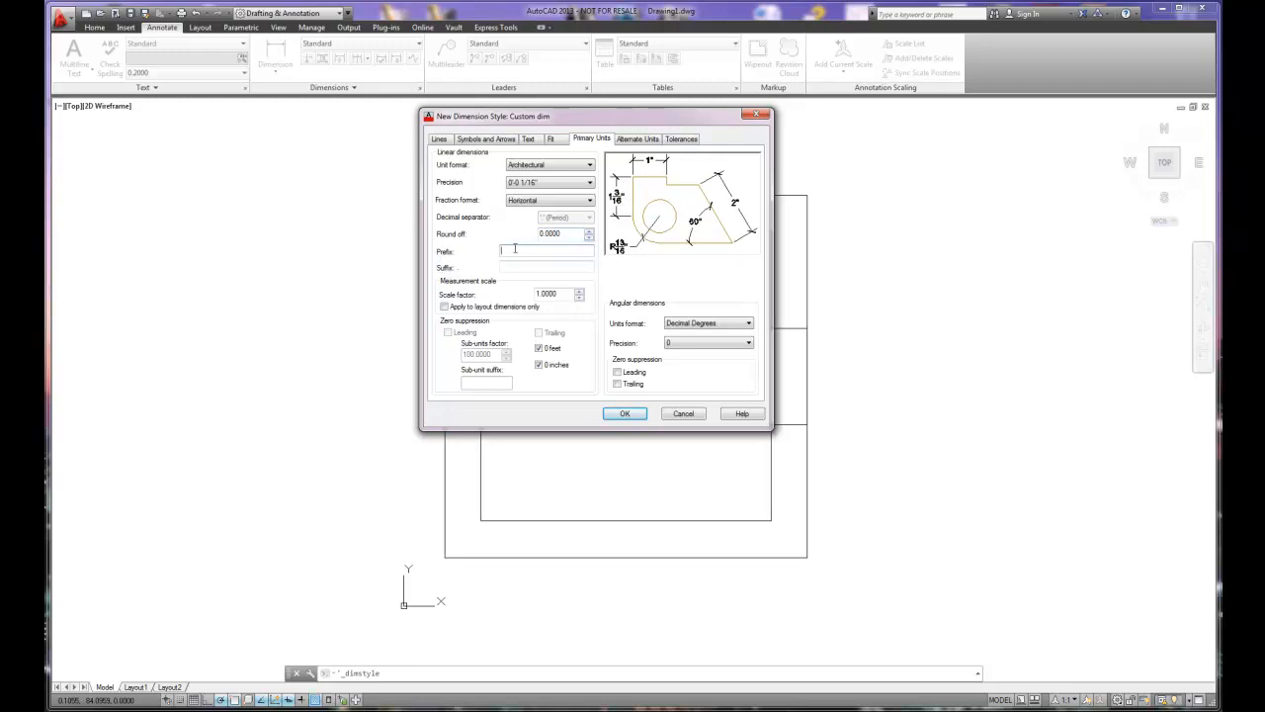
text(Tota)
click(519, 268)
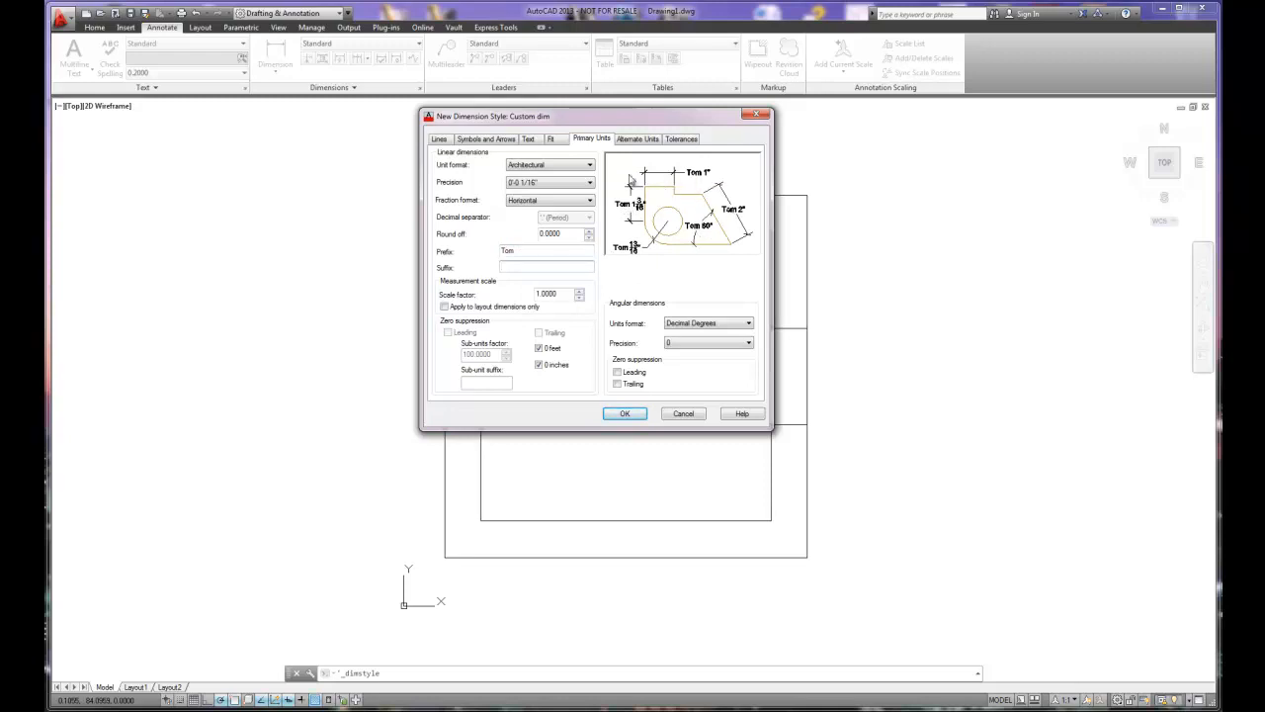
drag(531, 254, 475, 257)
key(BackSpace)
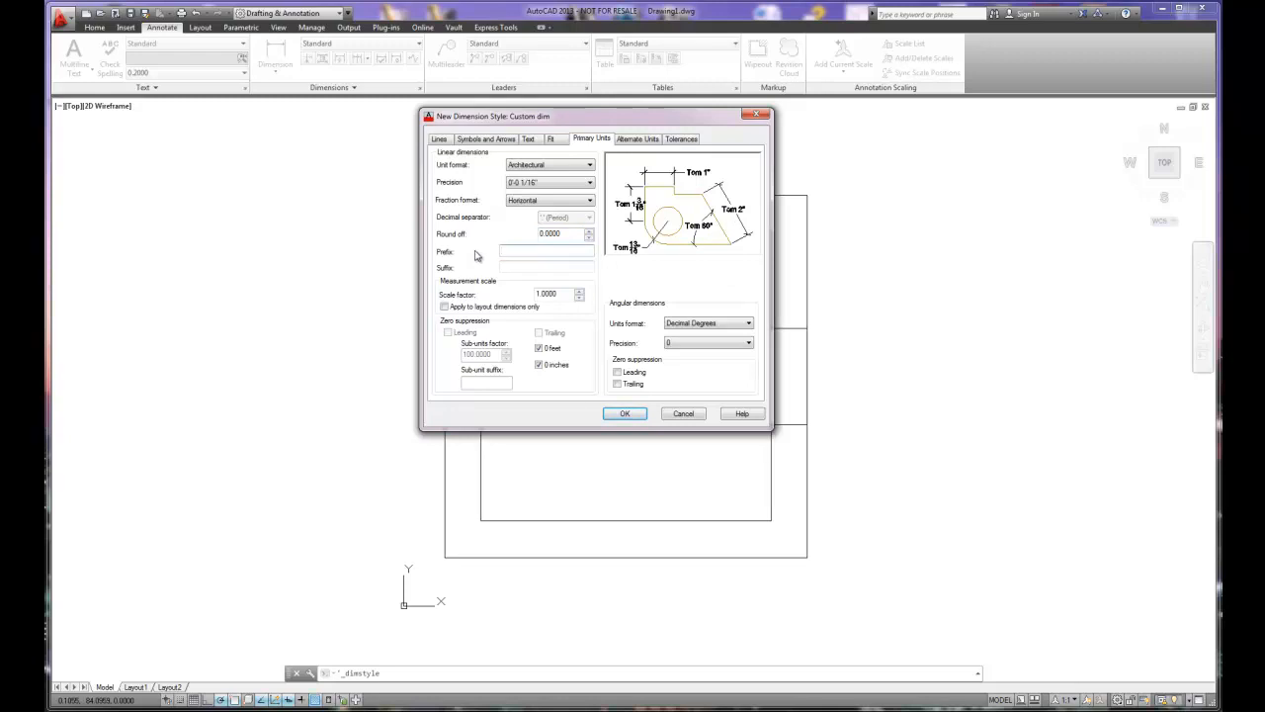
click(529, 267)
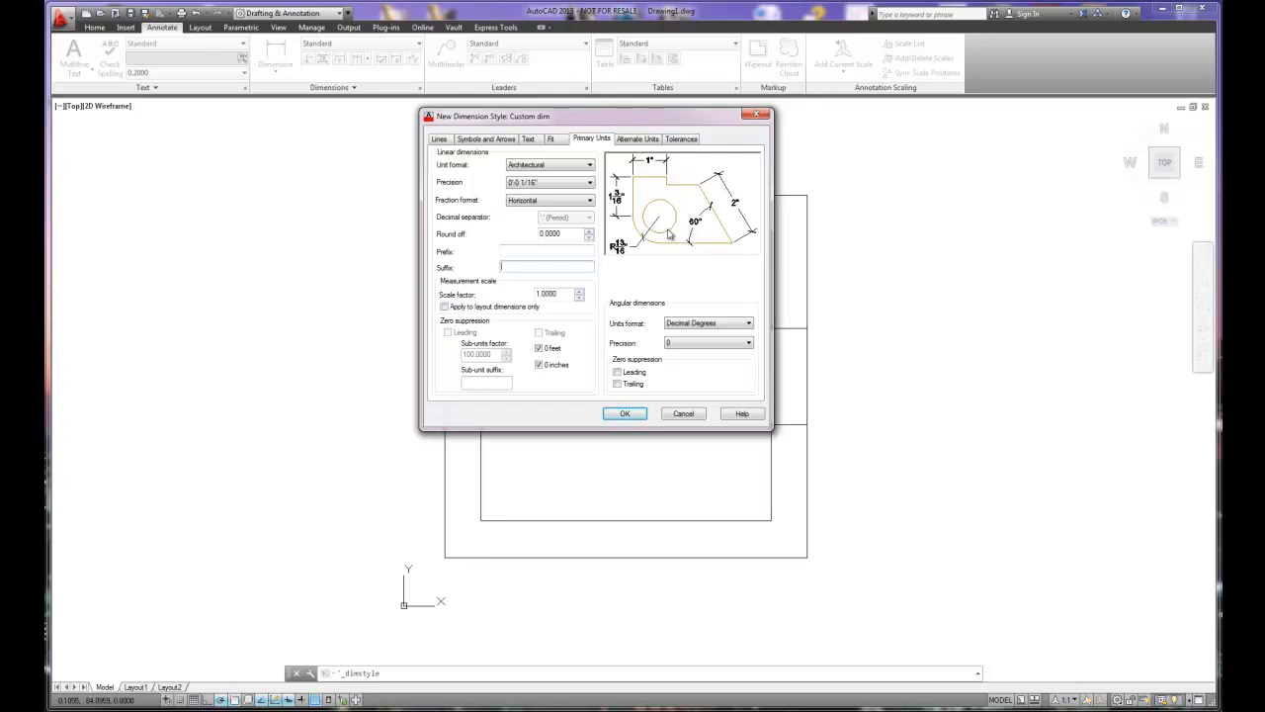
Set the primary linear units to Decimal with 0.00 precision, trying a measurement scale factor of 25.4 and returning it to 1.0
click(553, 166)
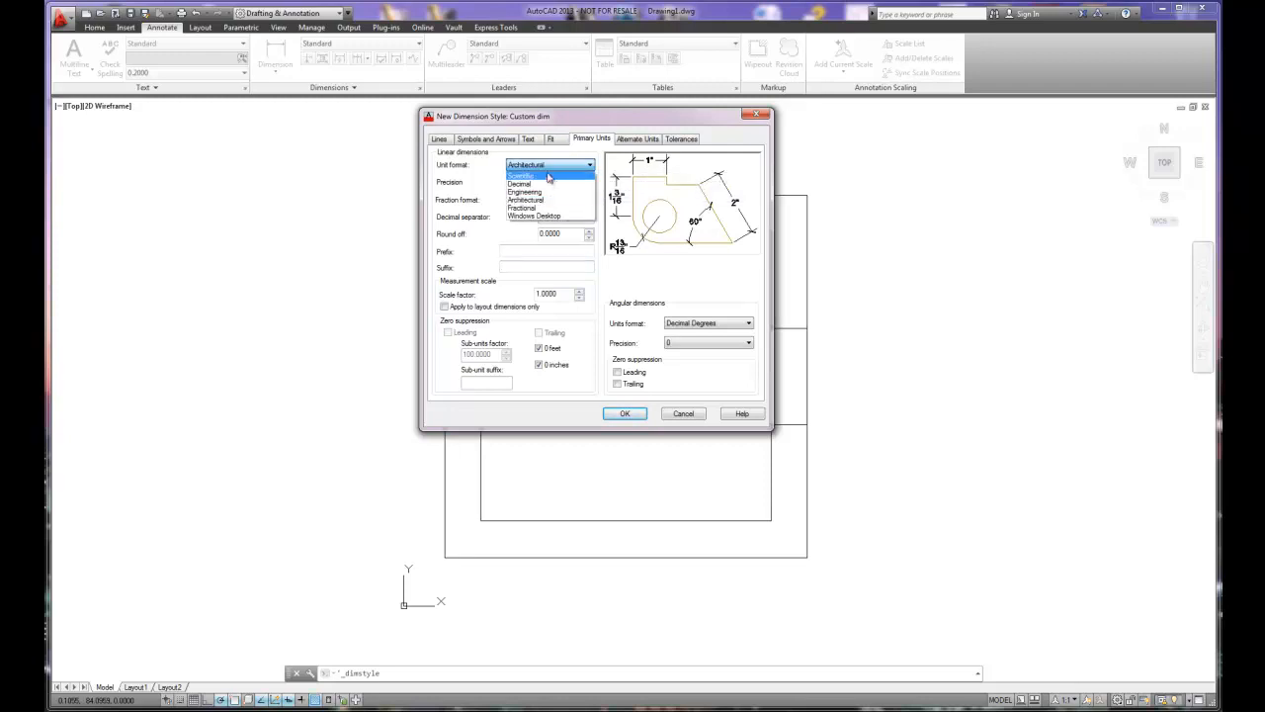
click(549, 186)
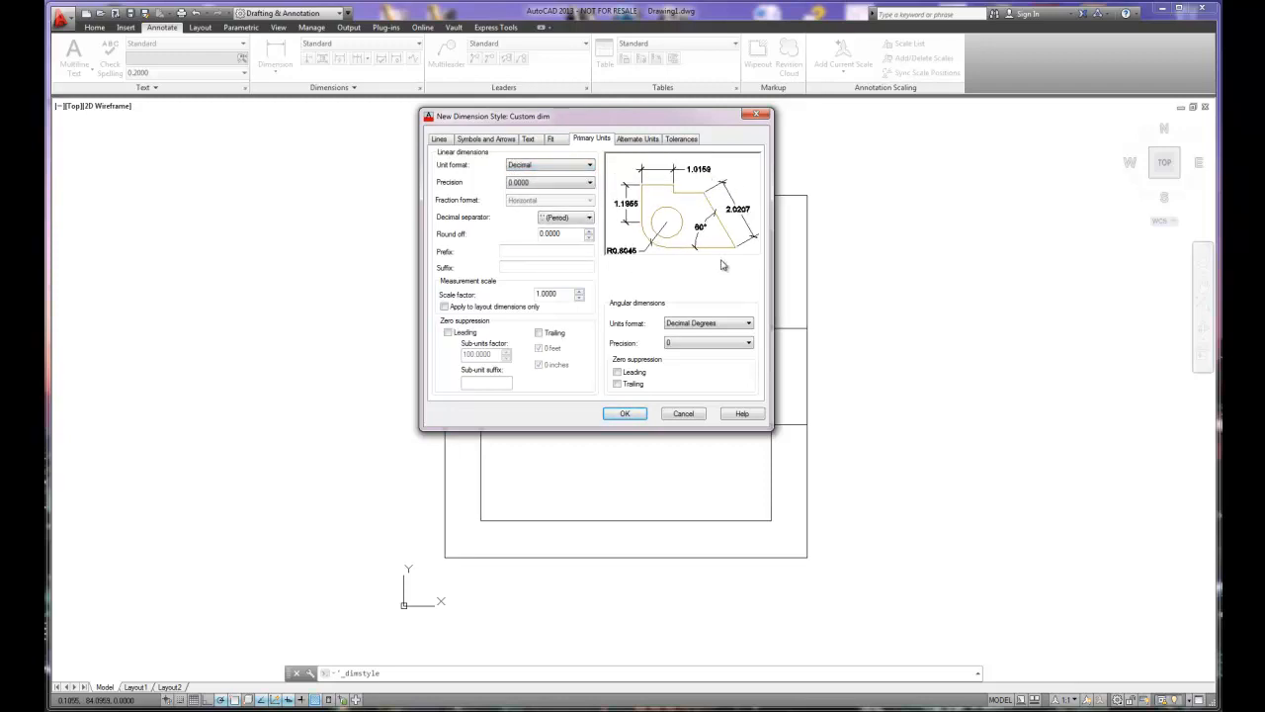
drag(559, 292, 515, 285)
text(25.4)
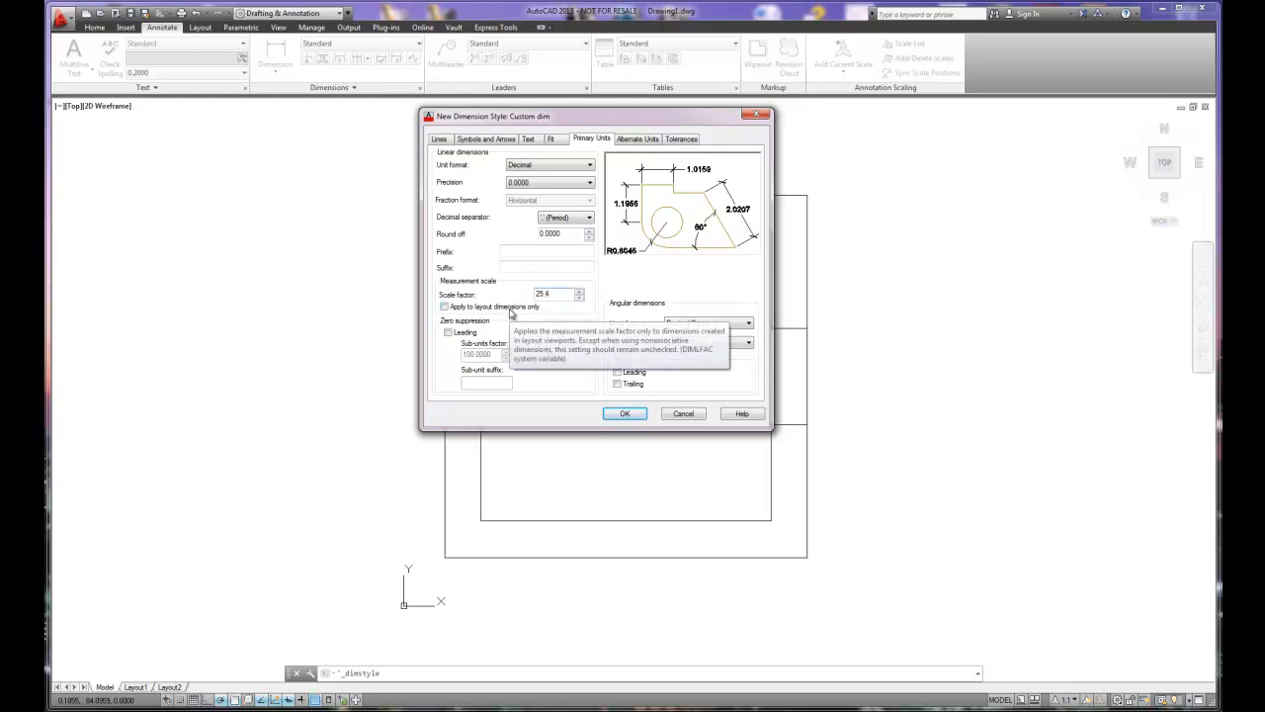
click(516, 265)
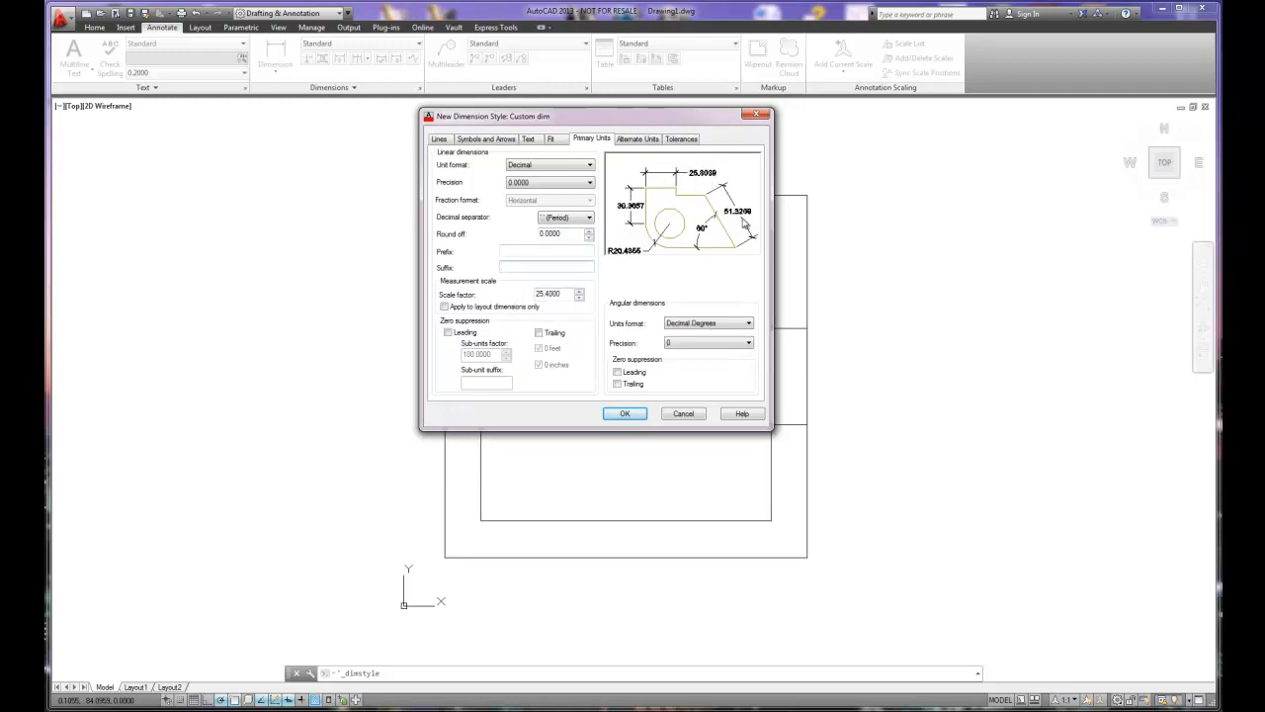
click(568, 184)
click(535, 211)
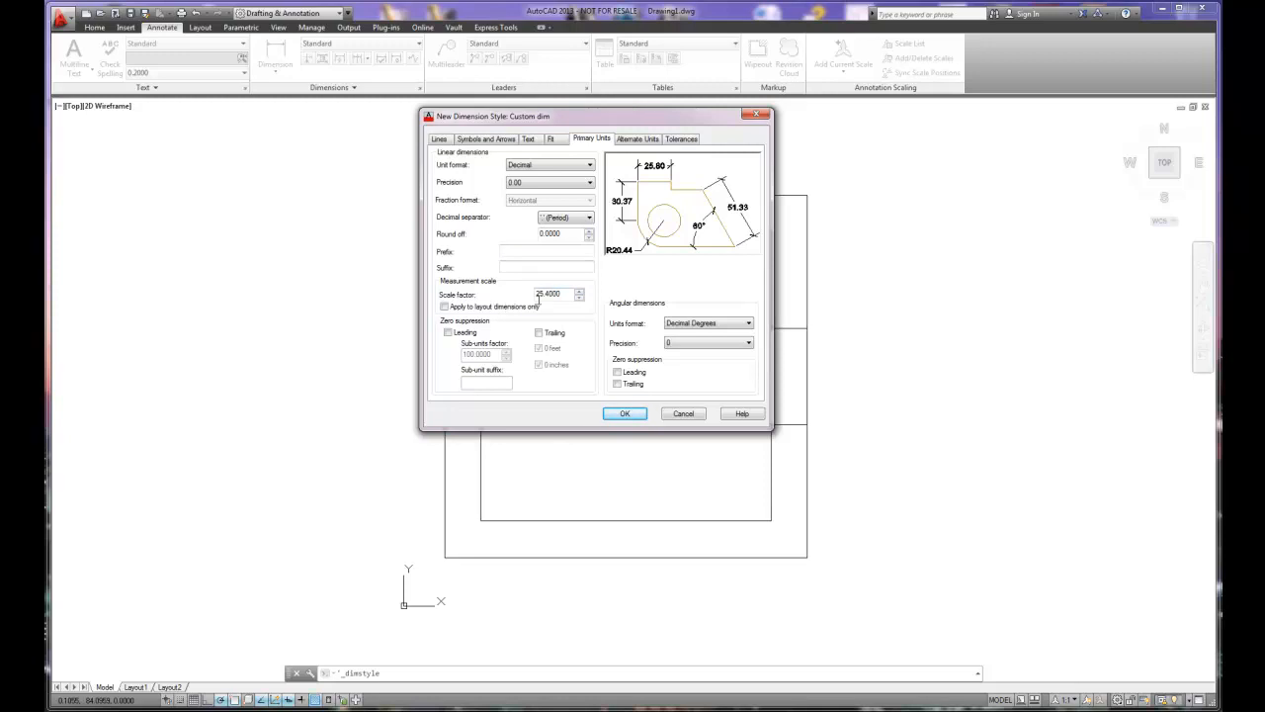
drag(559, 294, 492, 299)
text(1.0)
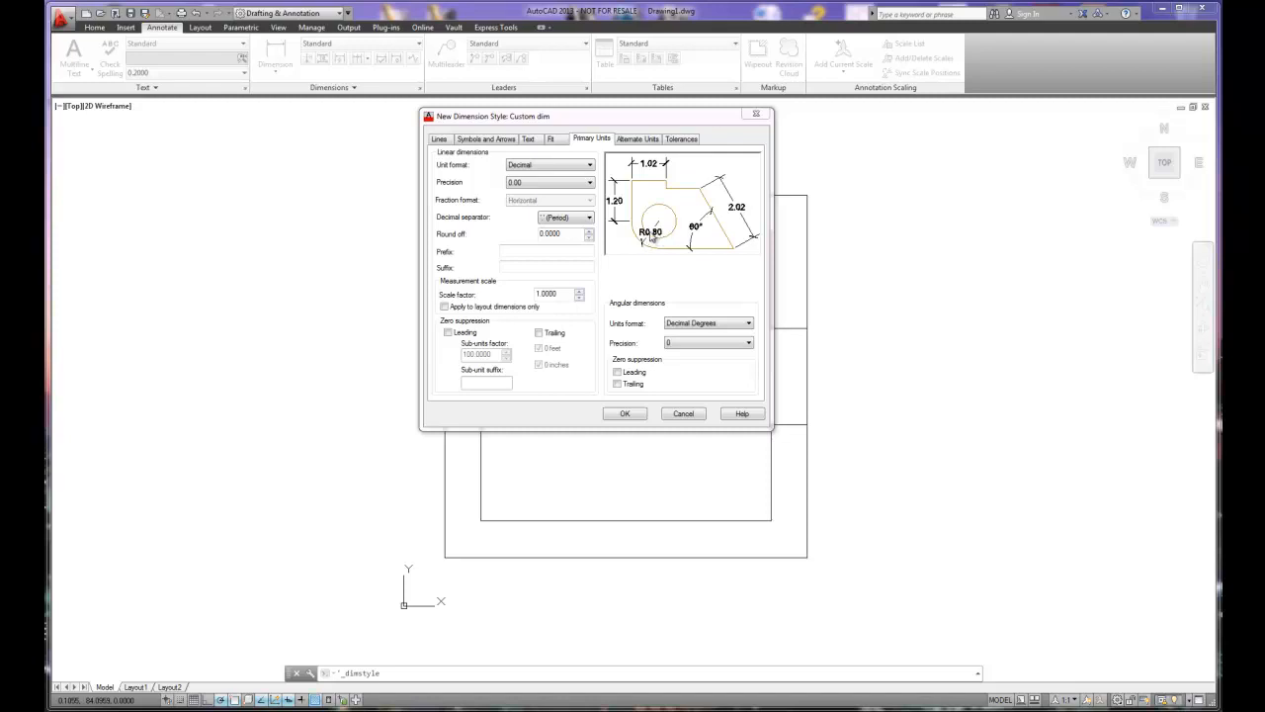
Suppress leading zeros in the linear dimensions, and try trailing-zero suppression before turning it off again
click(448, 333)
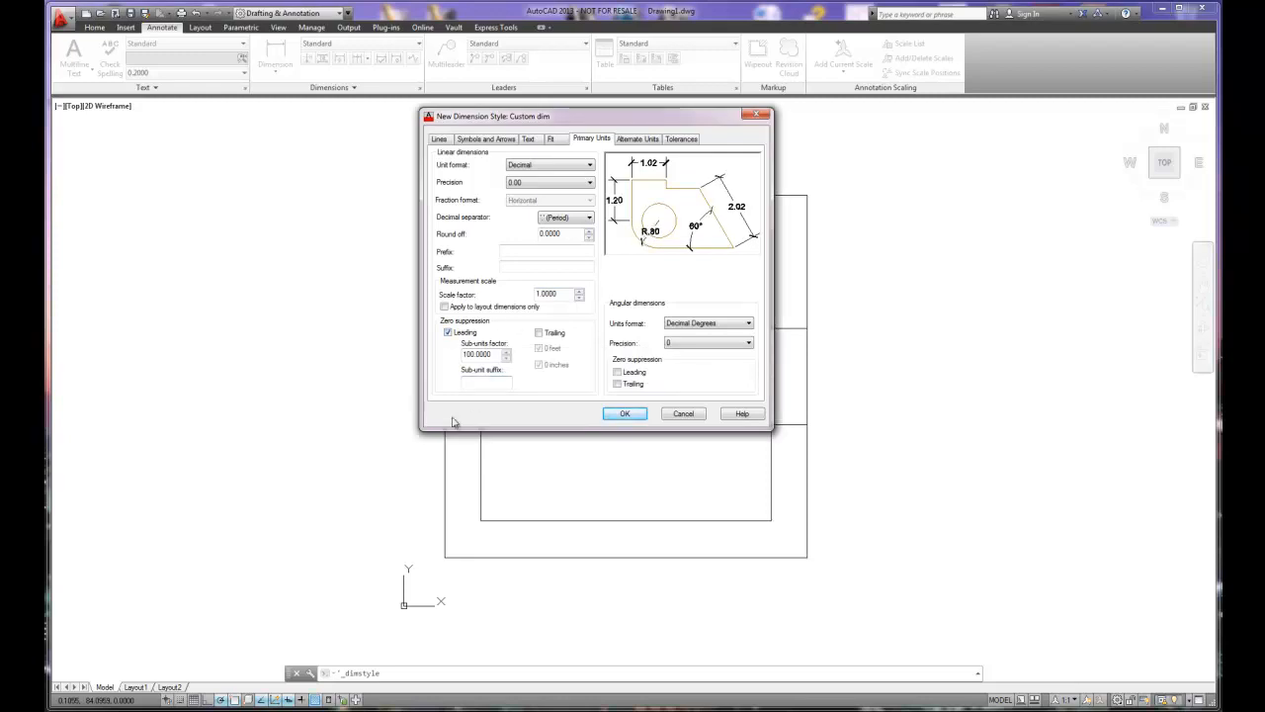
click(538, 333)
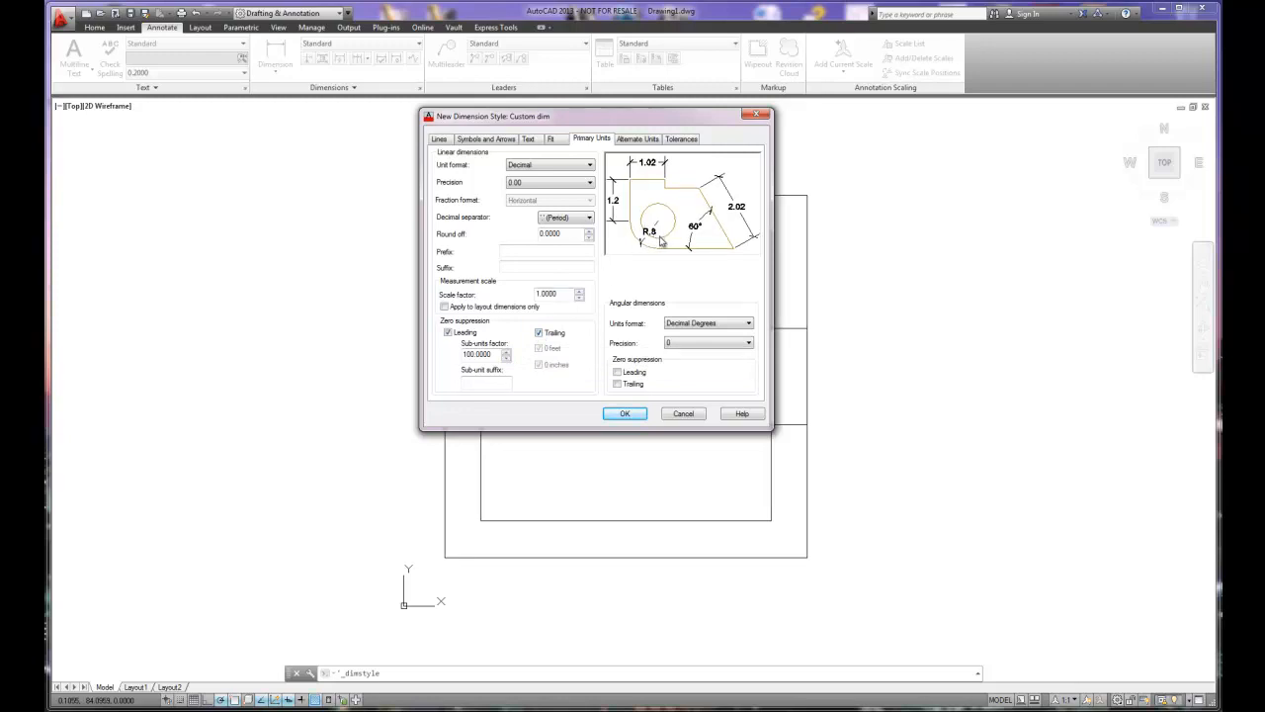
click(539, 334)
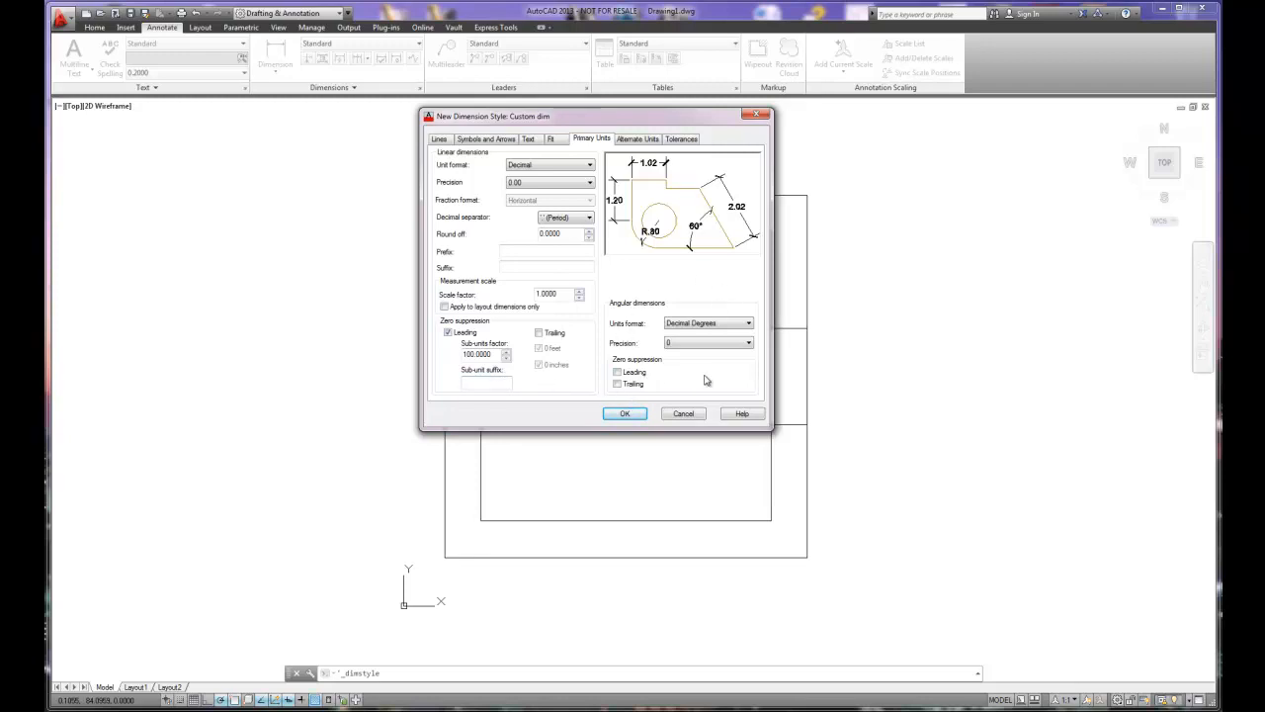
Try the Degrees Minutes Seconds and Radians formats for angular dimensions, and return to Decimal Degrees
click(734, 324)
click(732, 342)
click(708, 325)
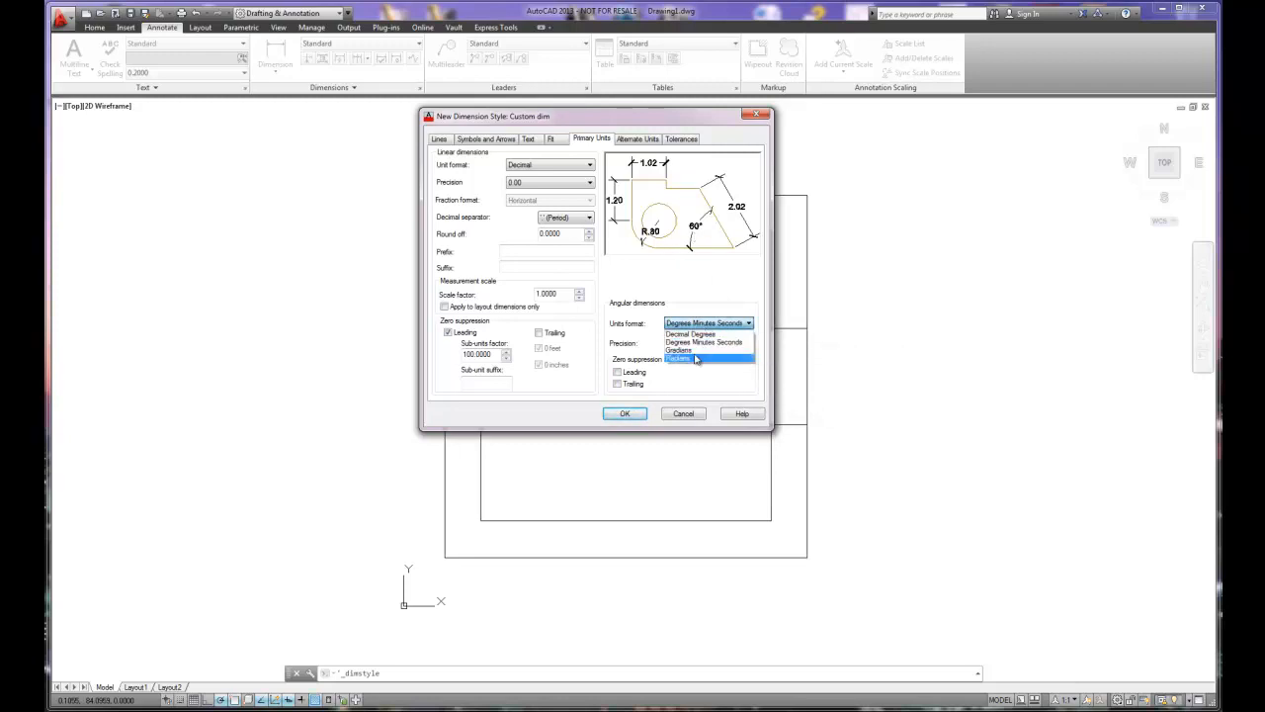
click(699, 358)
click(706, 334)
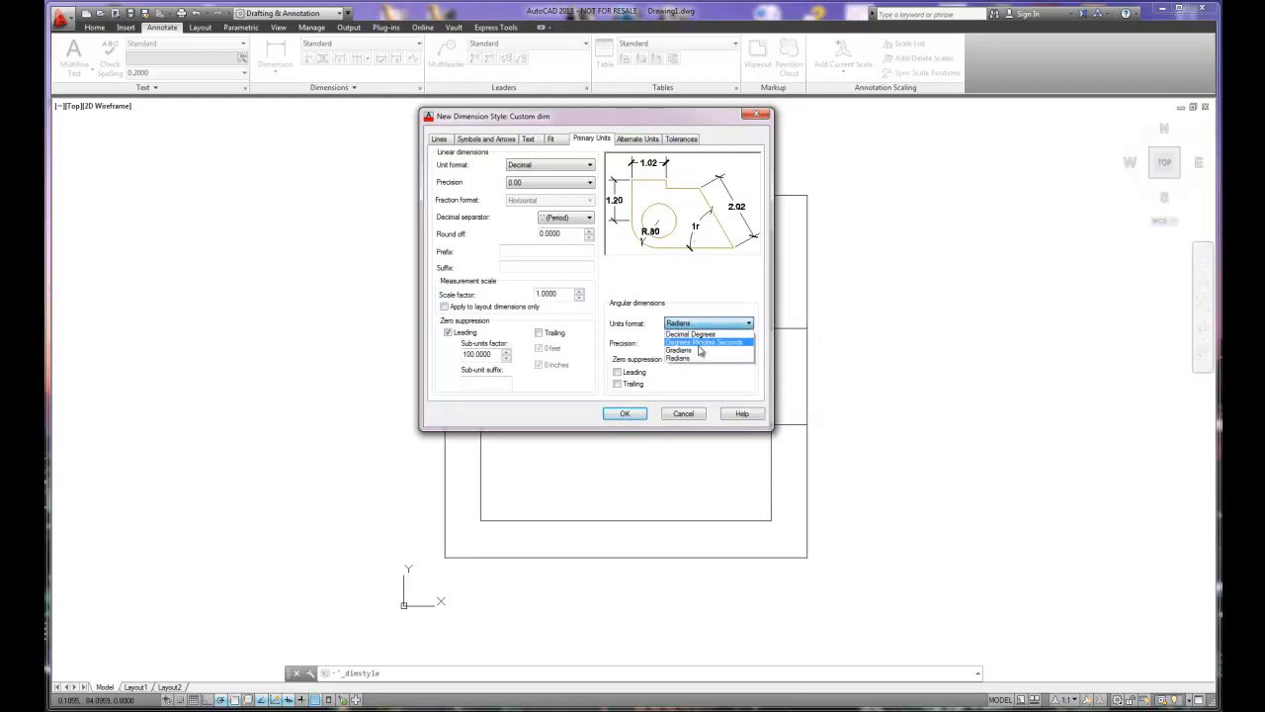
click(706, 337)
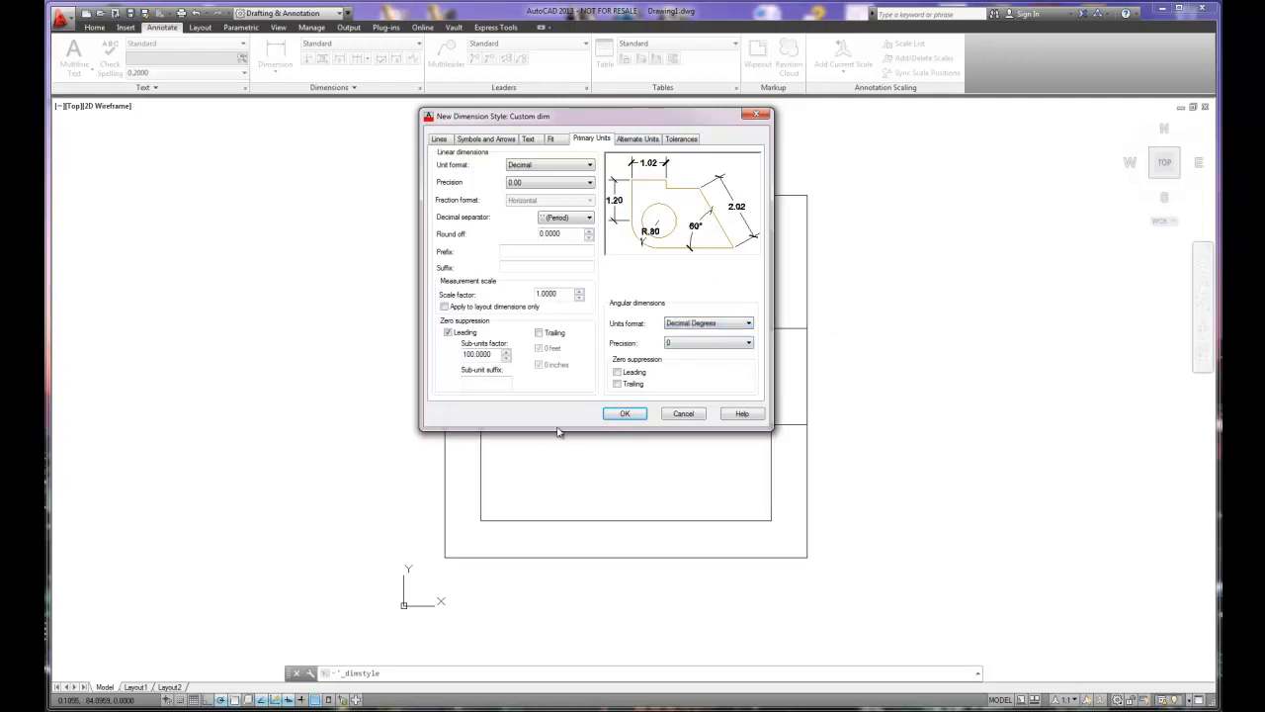
Display alternate units in the dimension style, and set their multiplier to convert millimetres to inches
click(638, 140)
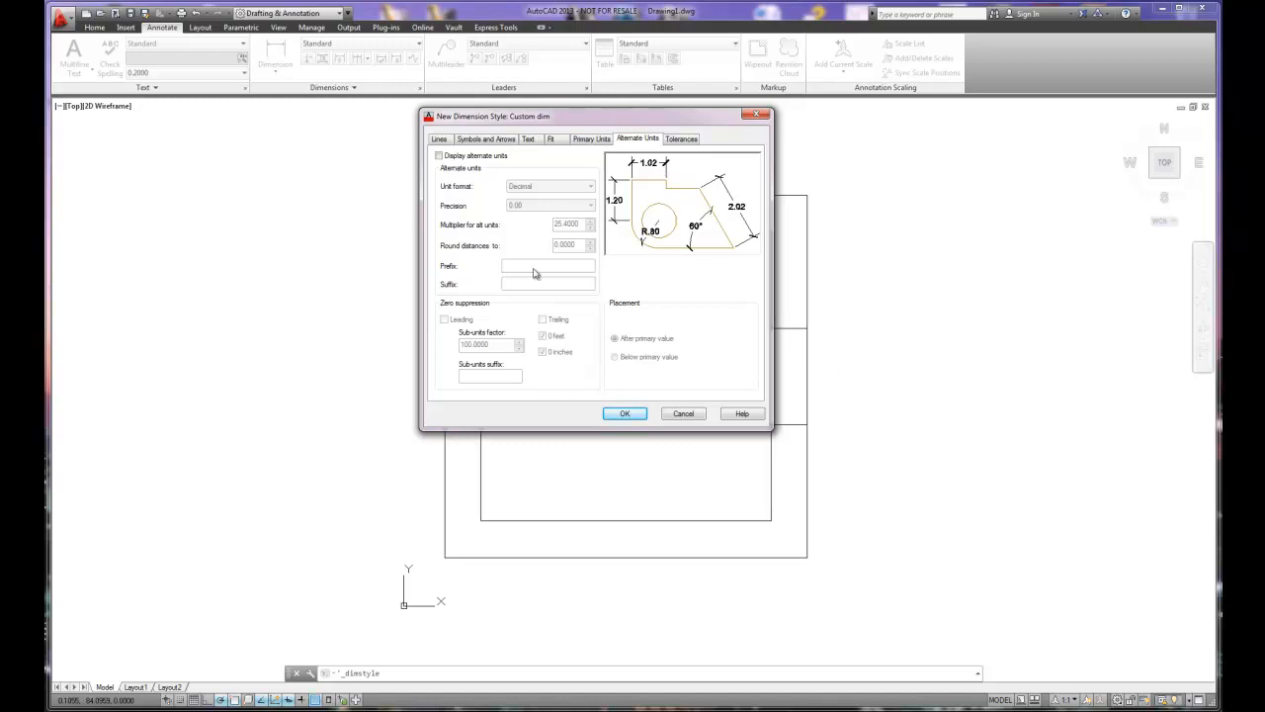
click(439, 155)
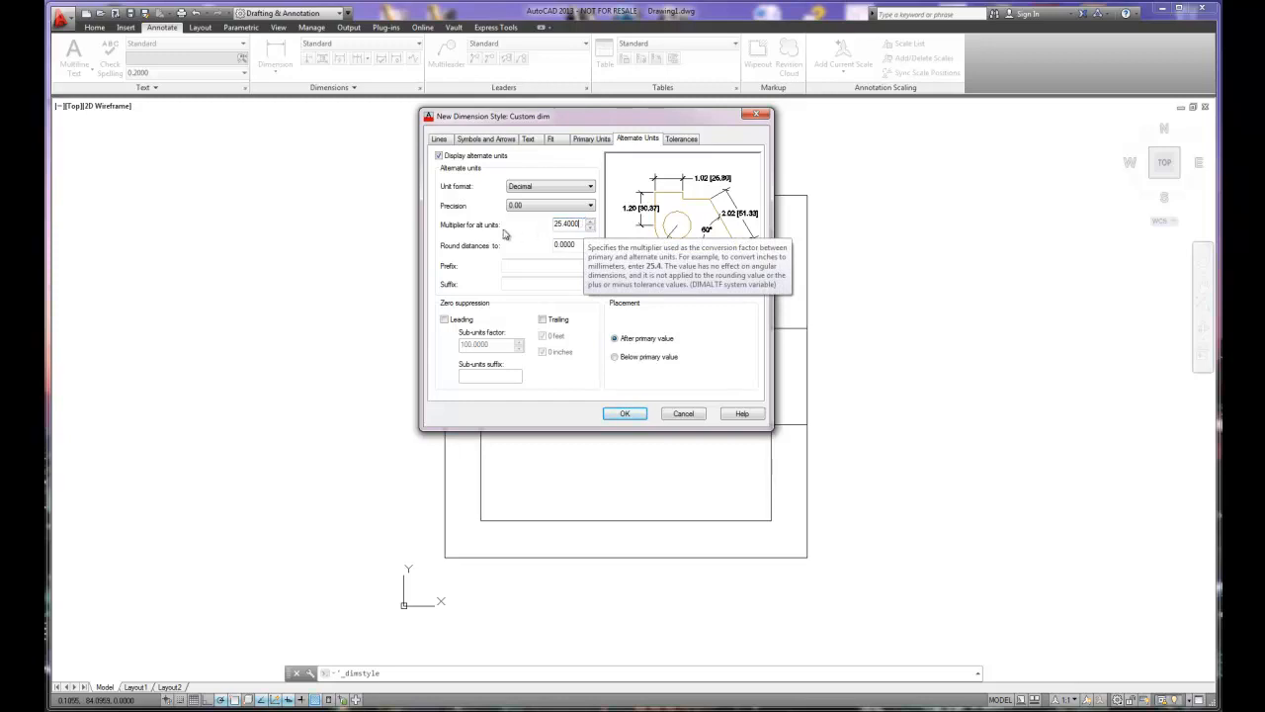
drag(583, 223, 536, 222)
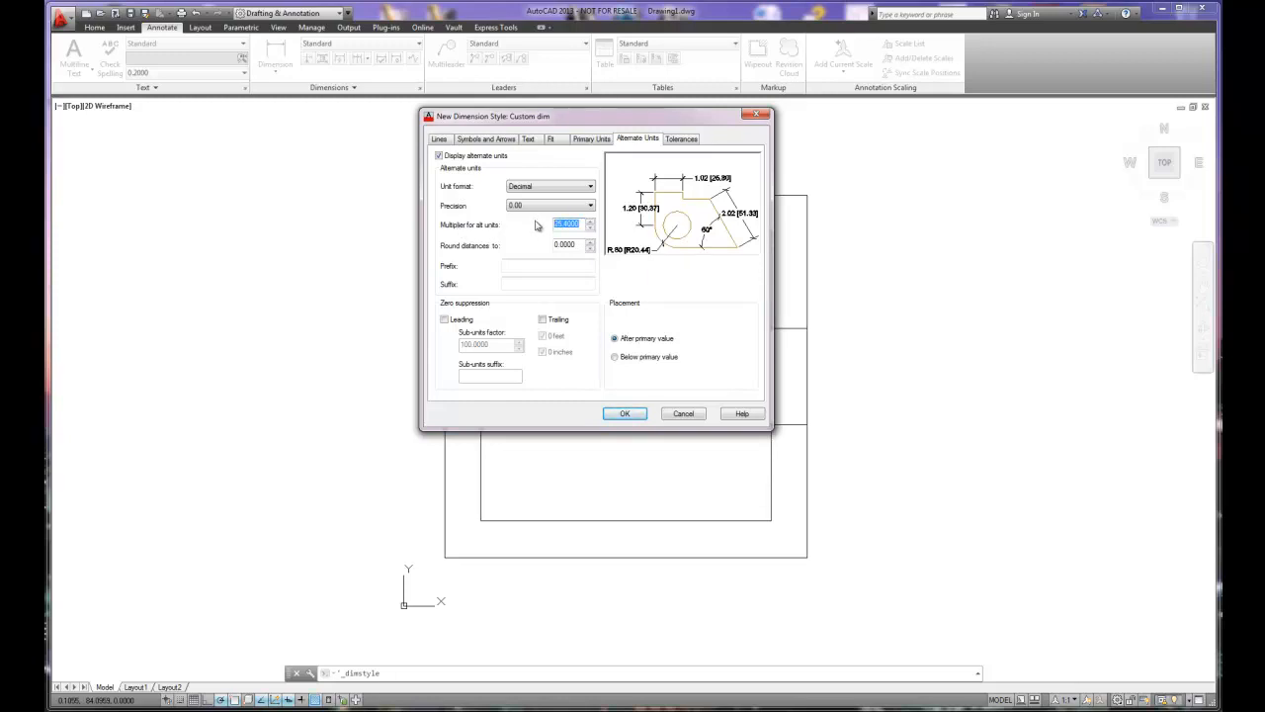
text(0)
text(1)
Set the measurement scale factor of the primary units to 25.4
click(590, 140)
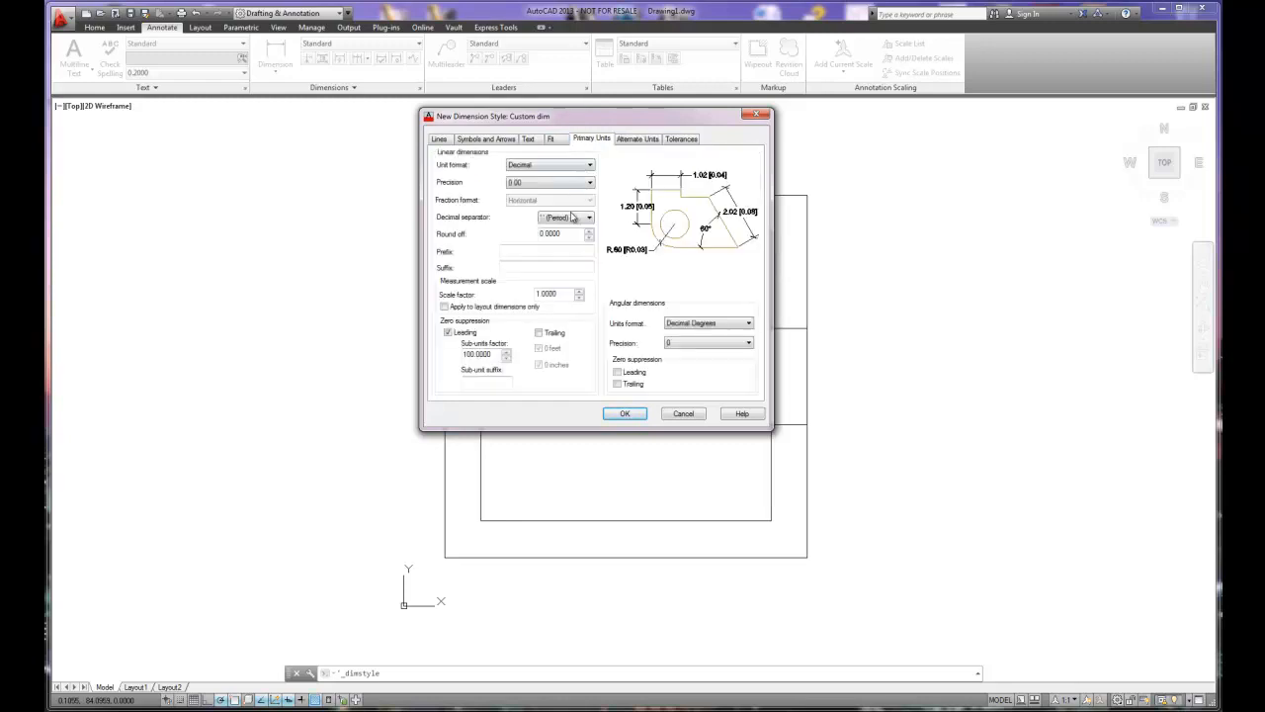
drag(547, 294, 517, 300)
text(25.4)
click(556, 268)
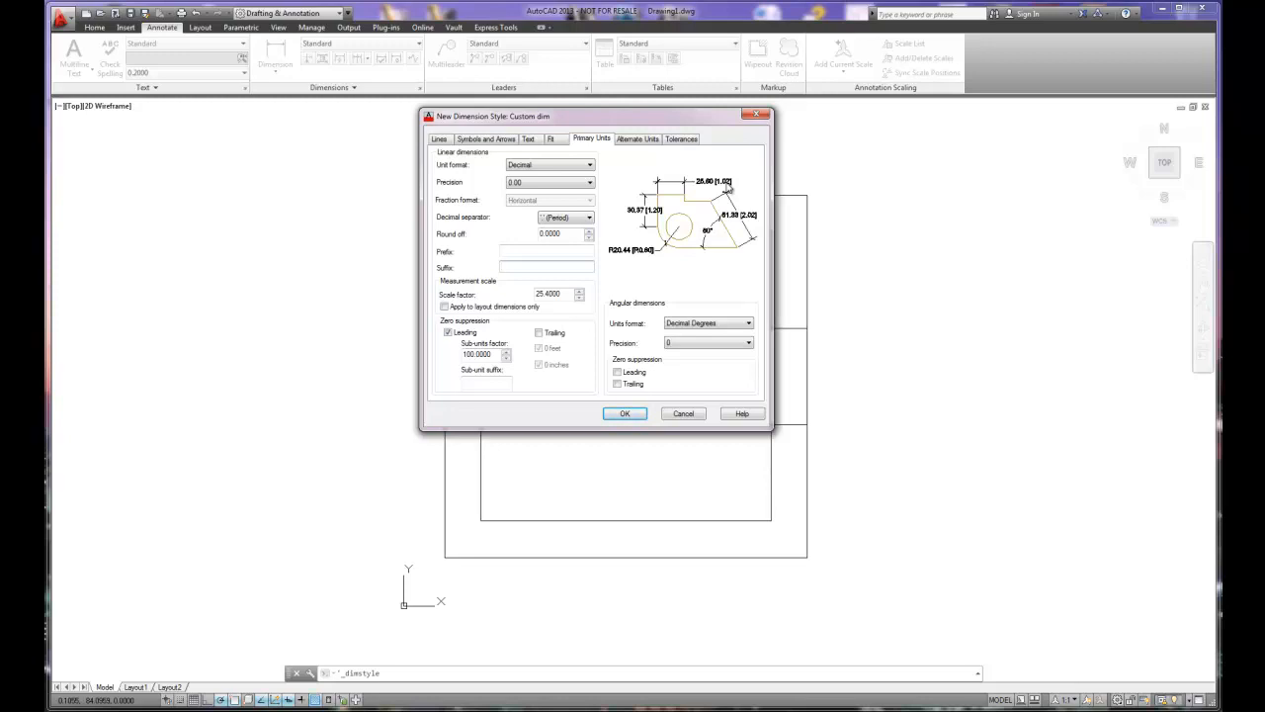
Set the measurement scale factor of the primary units to 1 and turn off the display of alternate units
double_click(550, 295)
text(1)
click(624, 140)
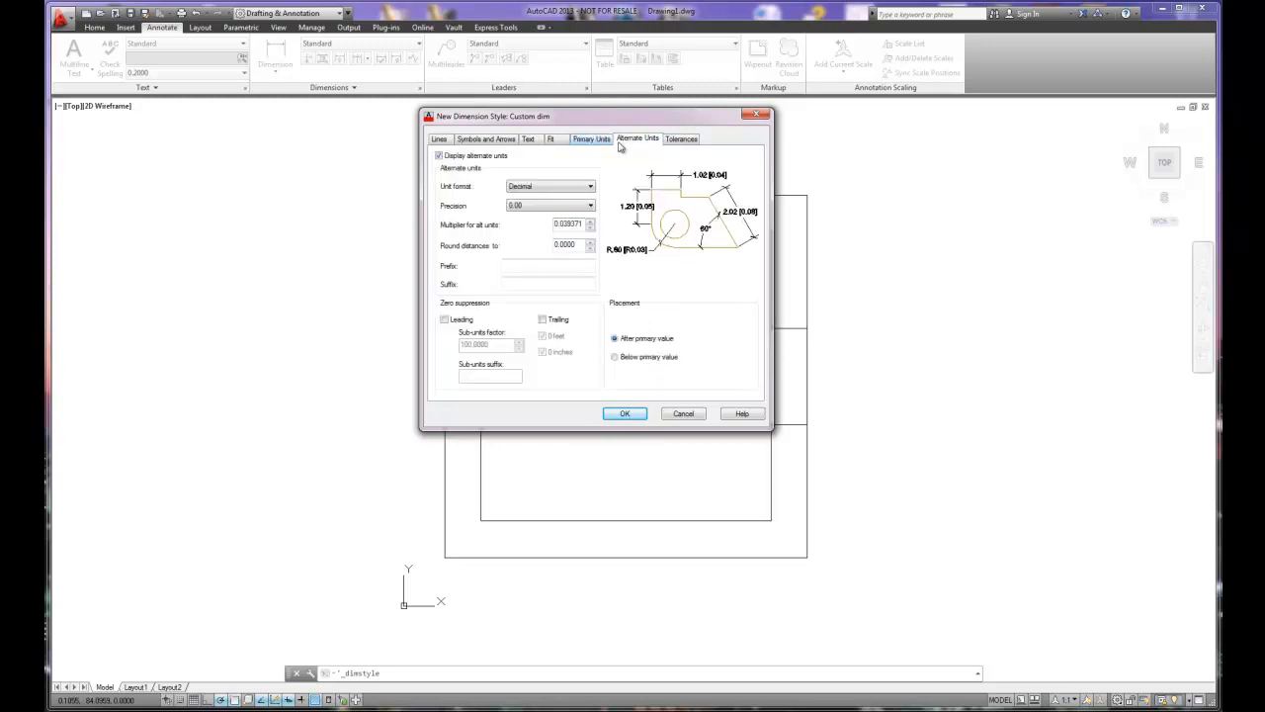
click(438, 155)
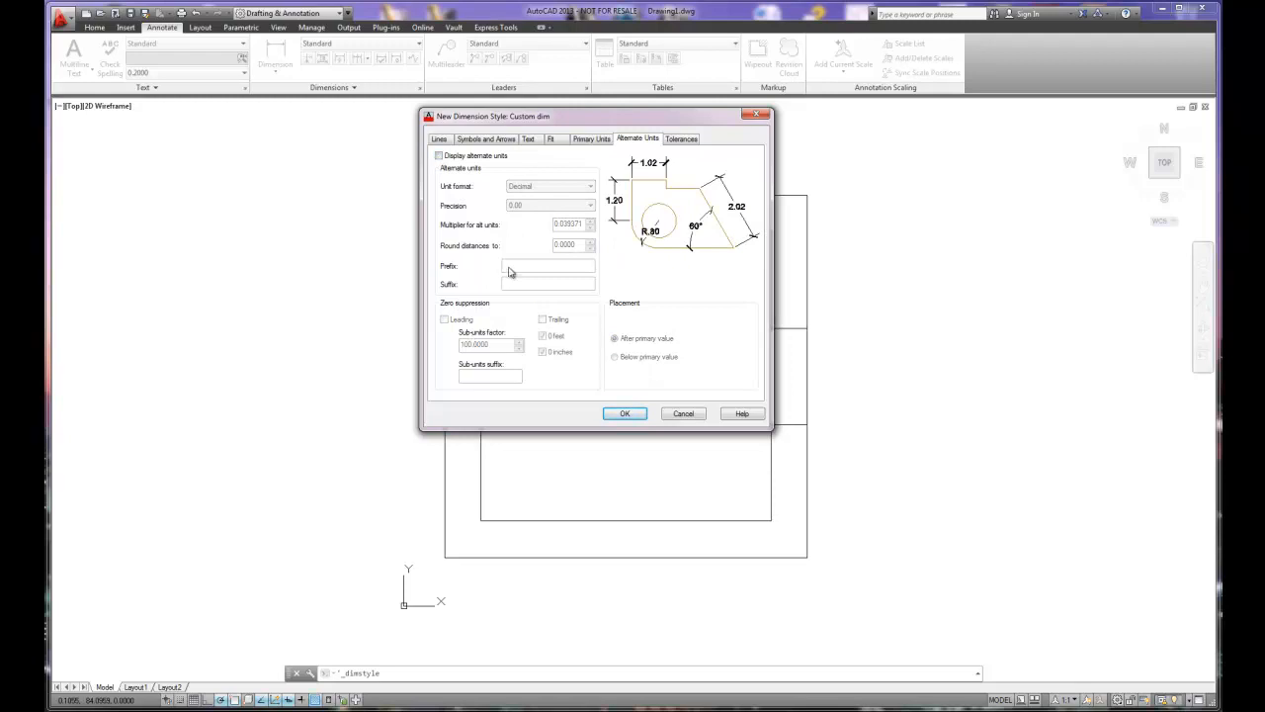
Try the Symmetrical, Deviation, Limits and Basic tolerance methods in the dimension style
click(683, 140)
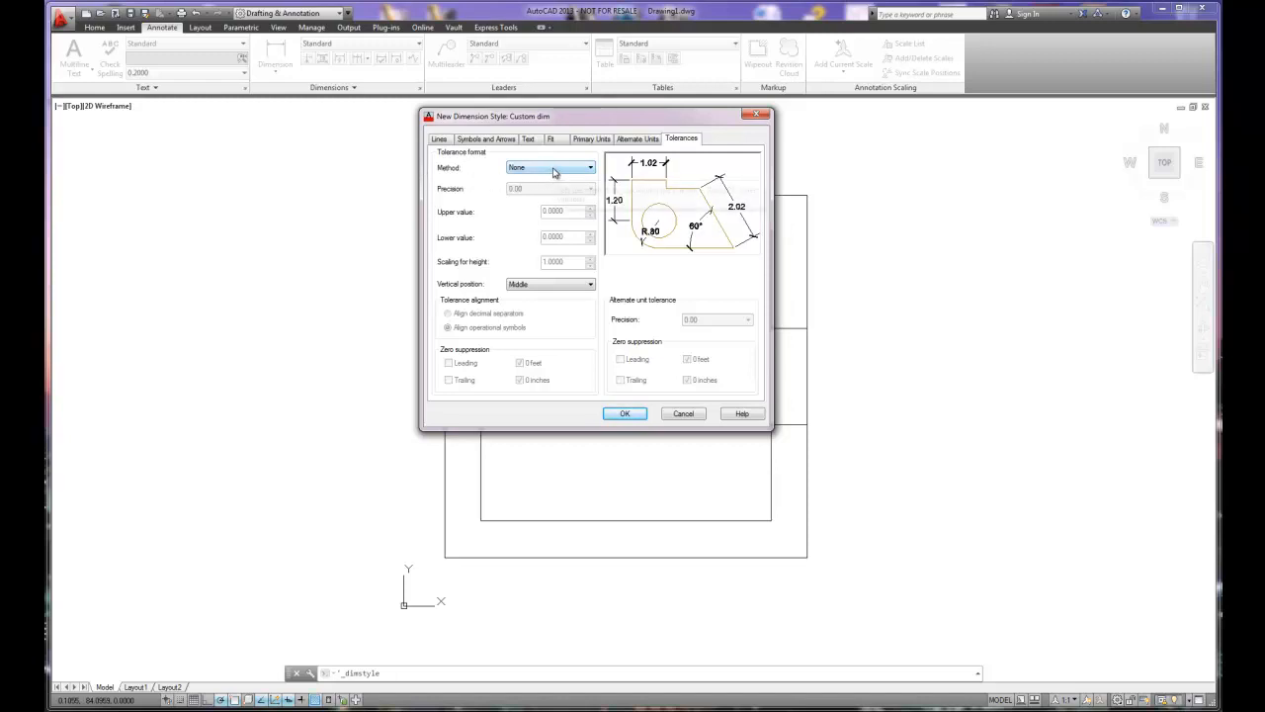
click(553, 171)
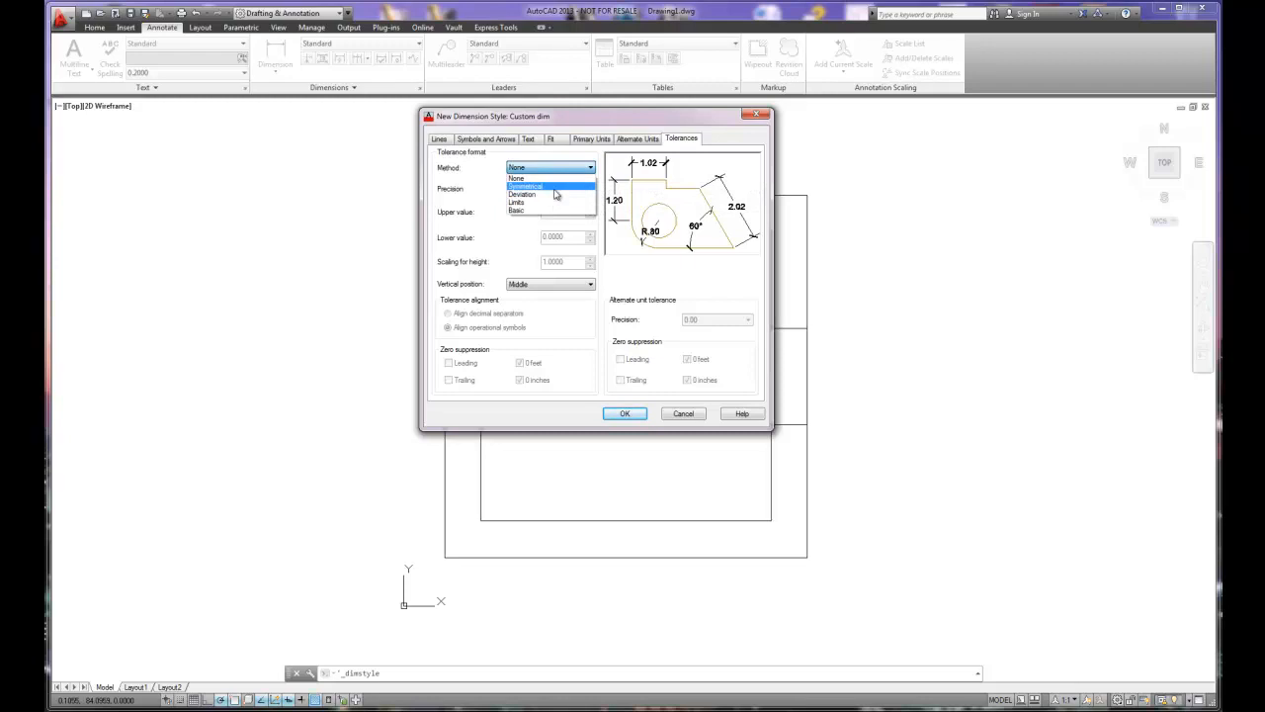
click(554, 187)
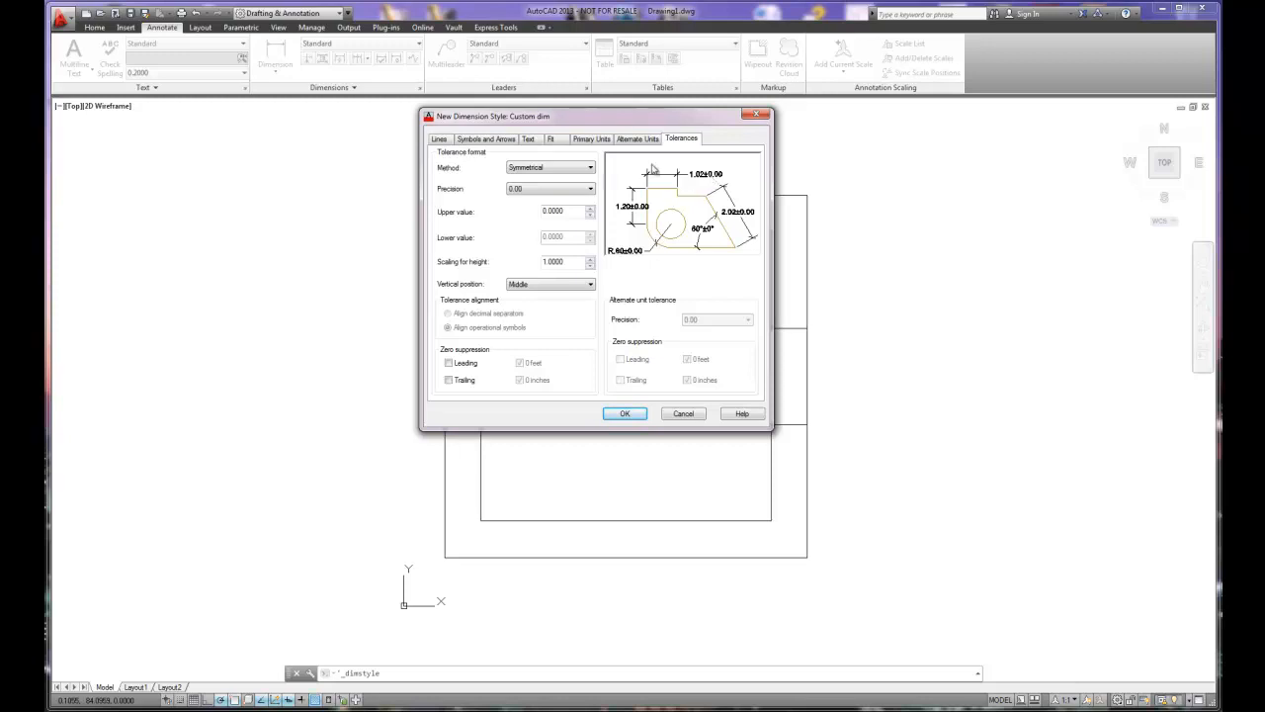
click(583, 176)
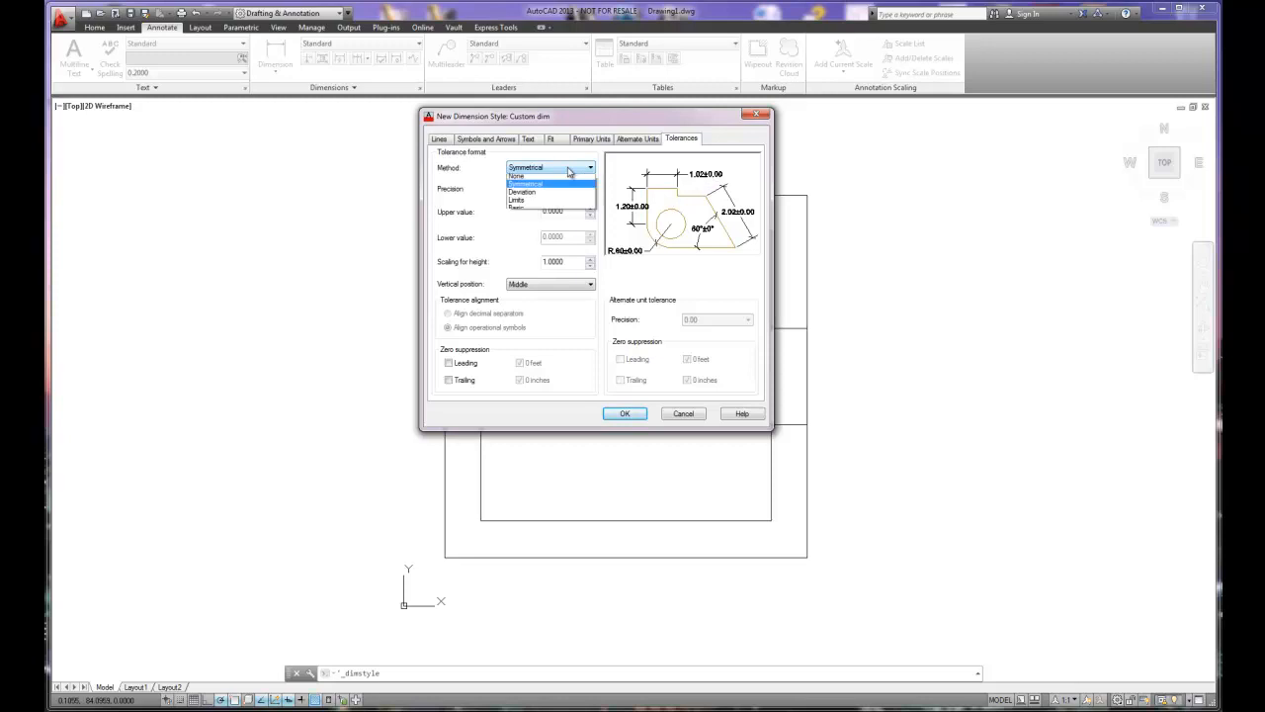
click(554, 194)
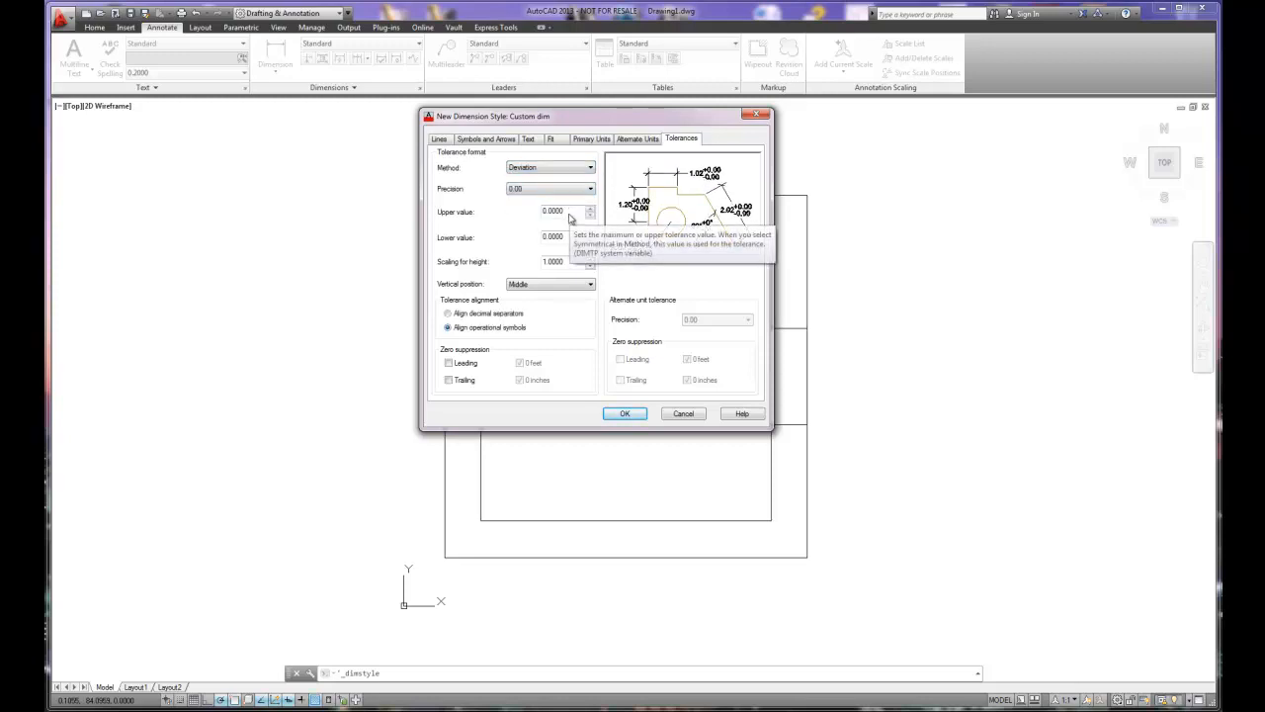
click(570, 167)
click(552, 203)
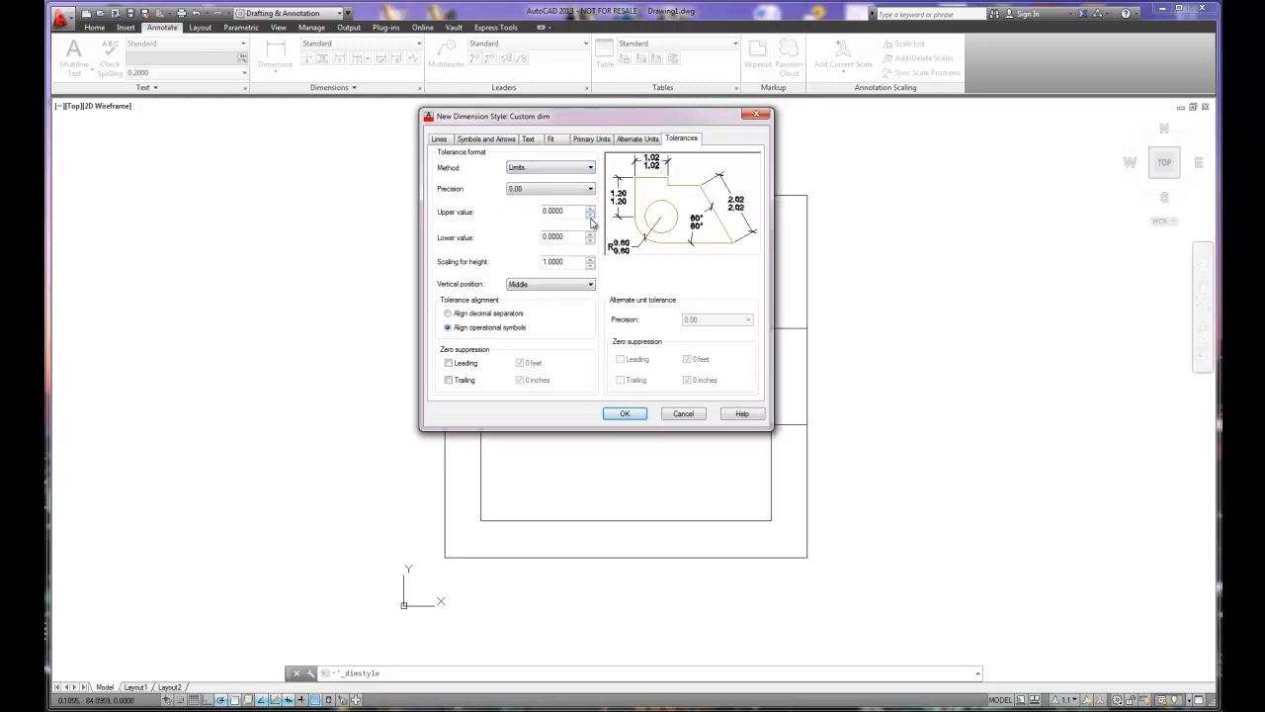
click(551, 190)
click(543, 237)
click(559, 169)
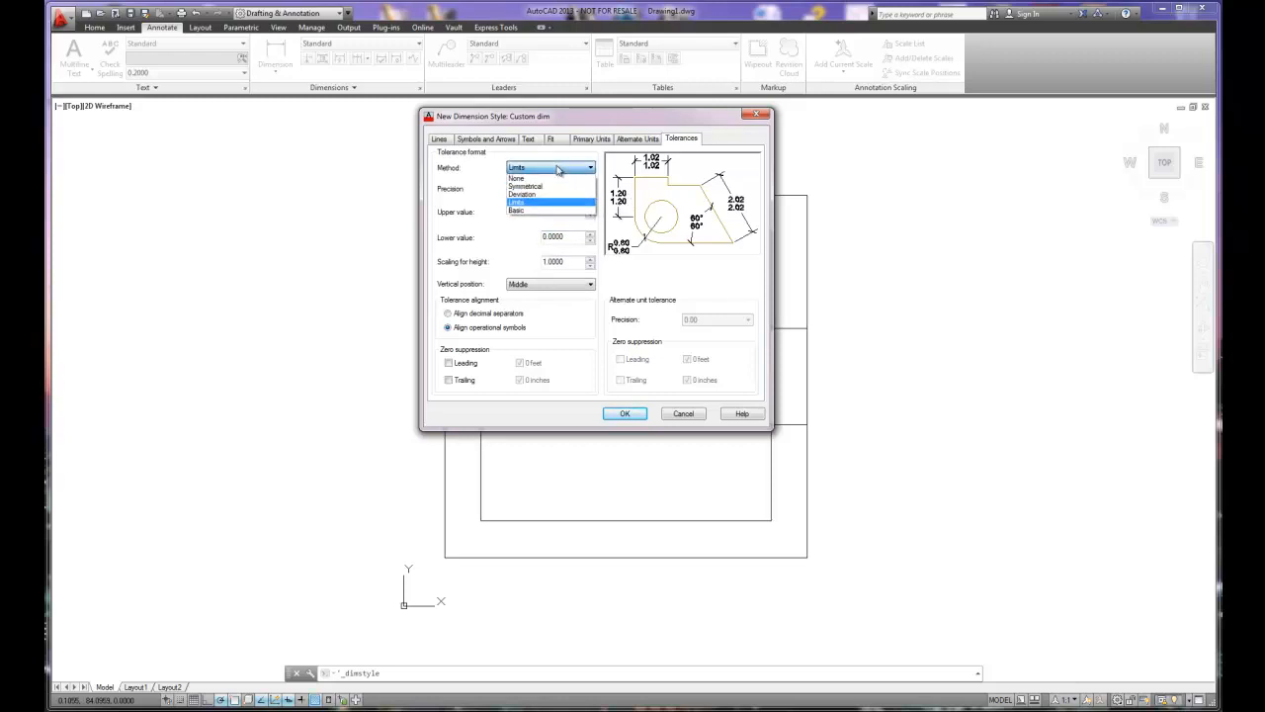
click(547, 211)
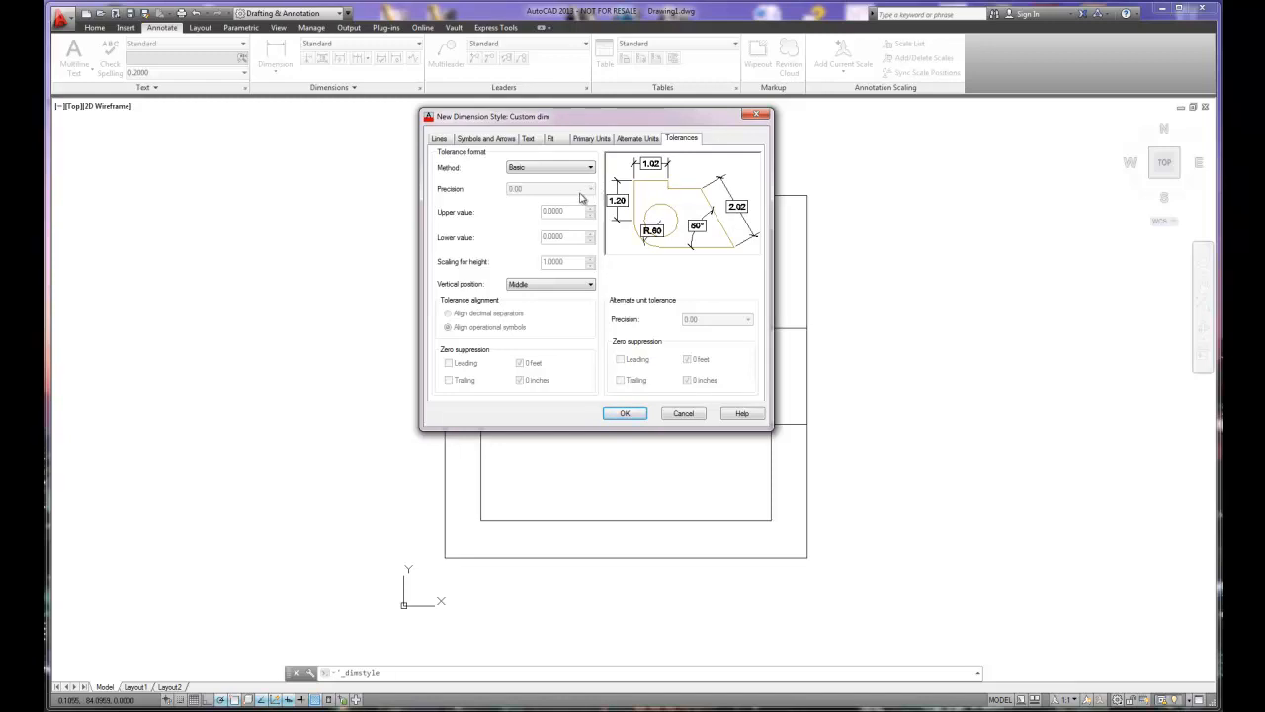
Apply the Deviation tolerance method with an upper value of 0.05 and a lower value of 0.02, and suppress the tolerances' leading zeros
click(549, 170)
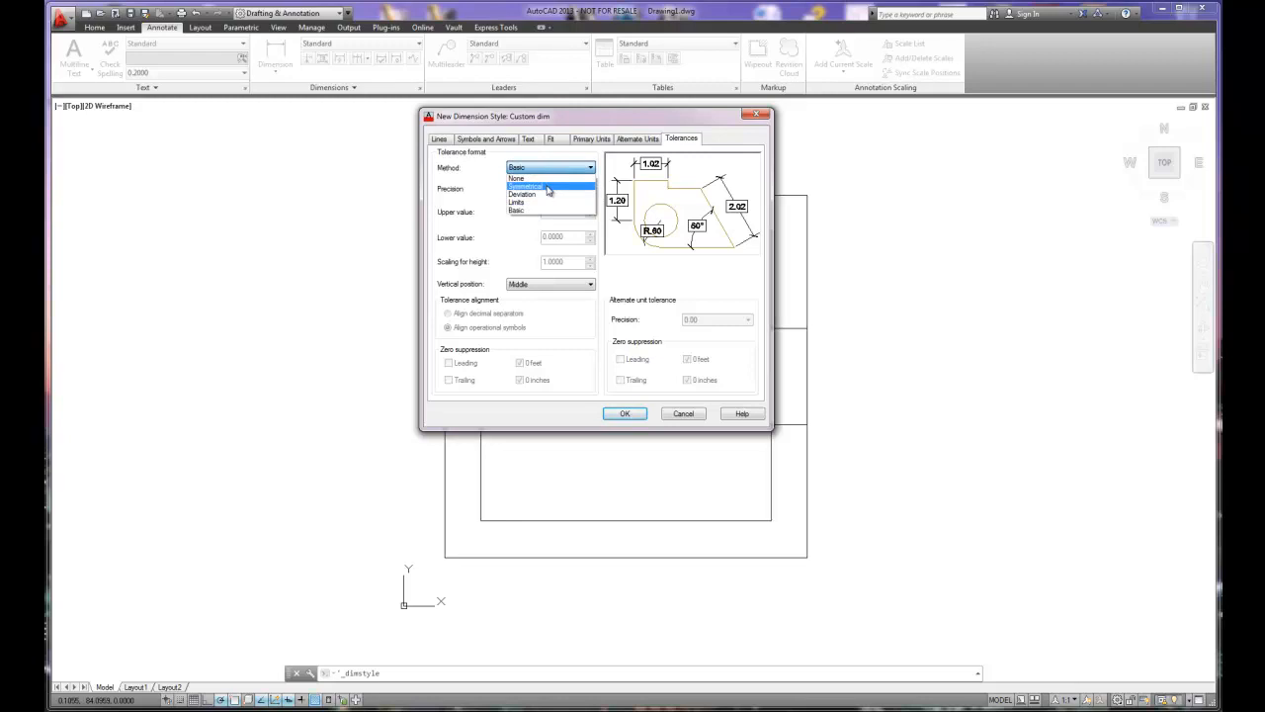
click(544, 194)
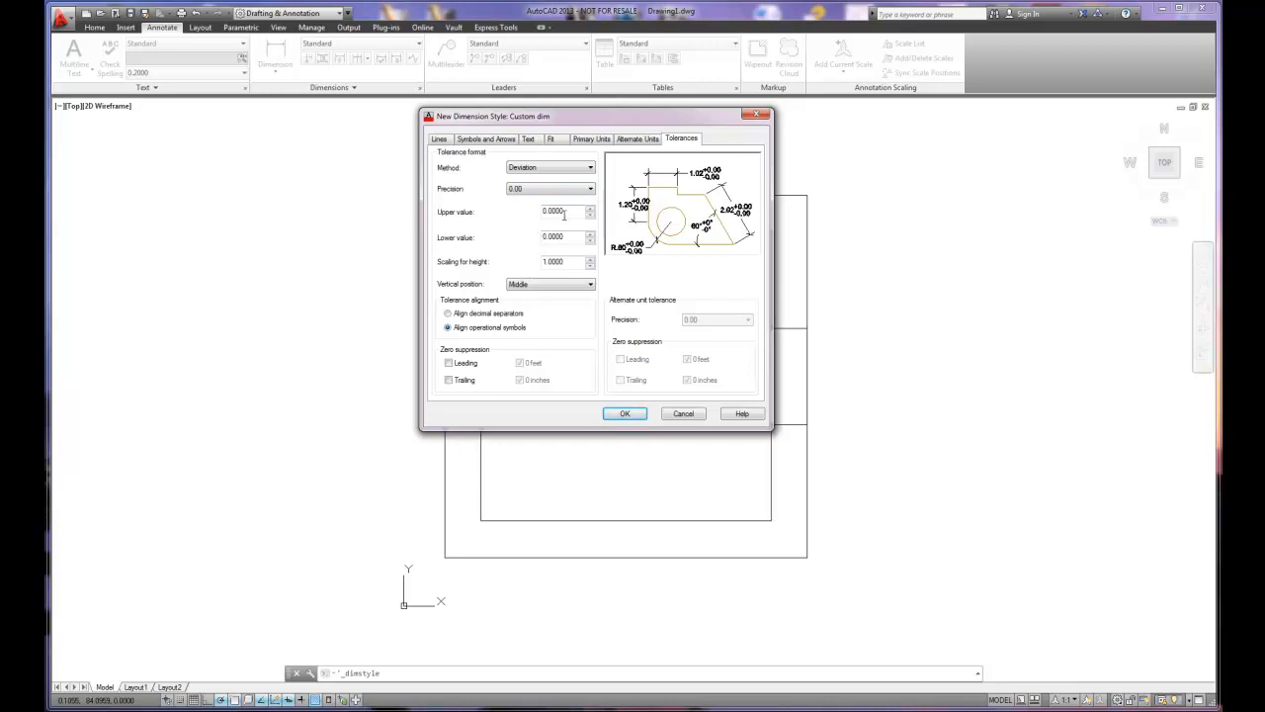
drag(564, 211, 516, 212)
text(.05)
drag(570, 243, 491, 234)
text(.02)
click(569, 213)
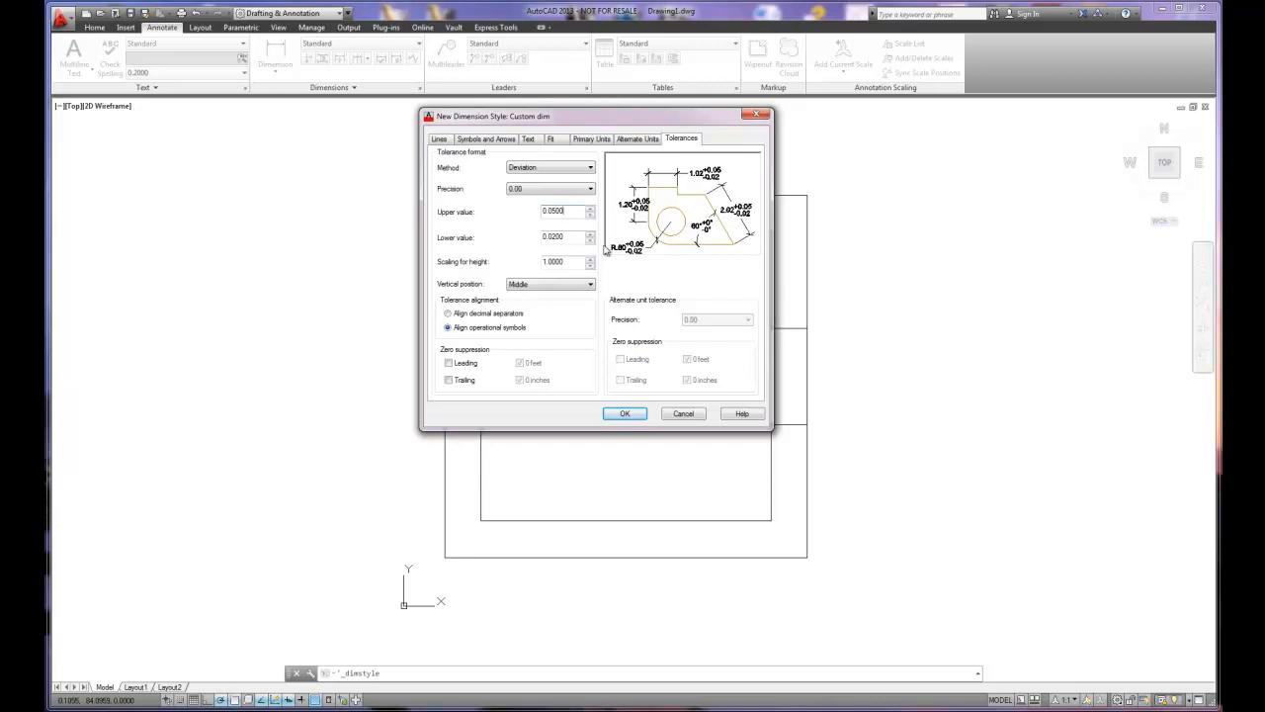
click(450, 364)
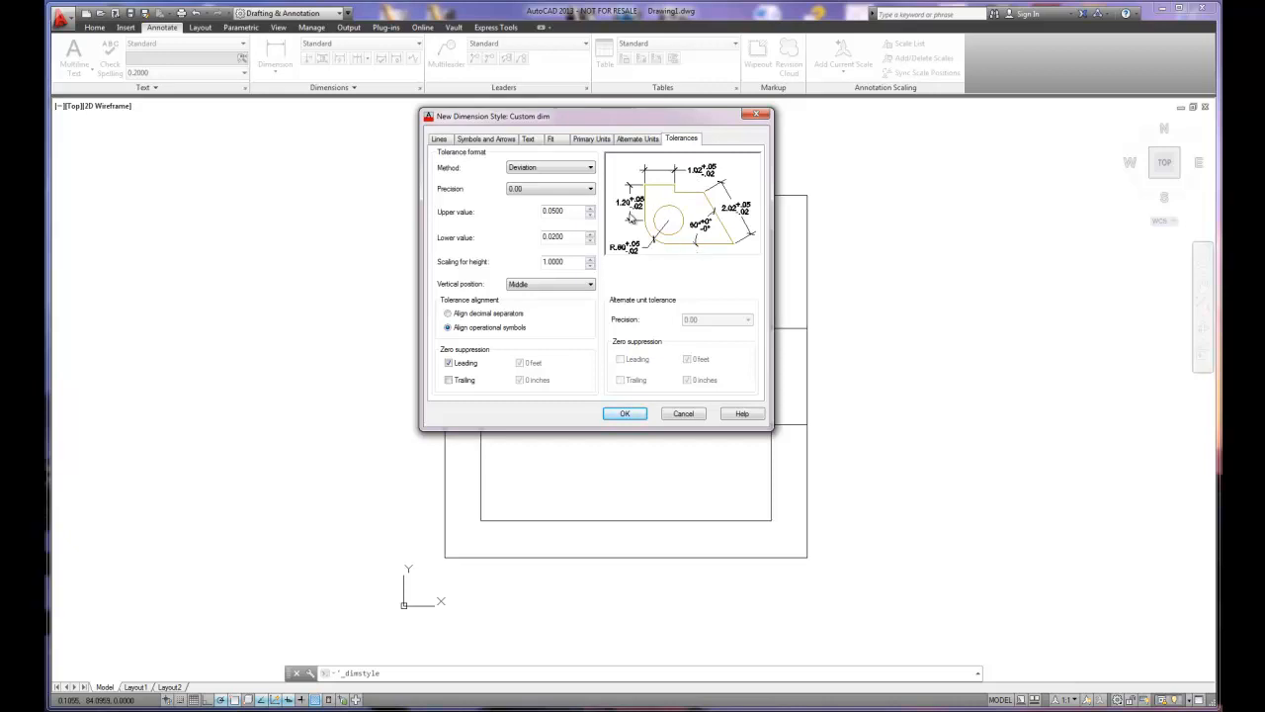
click(547, 190)
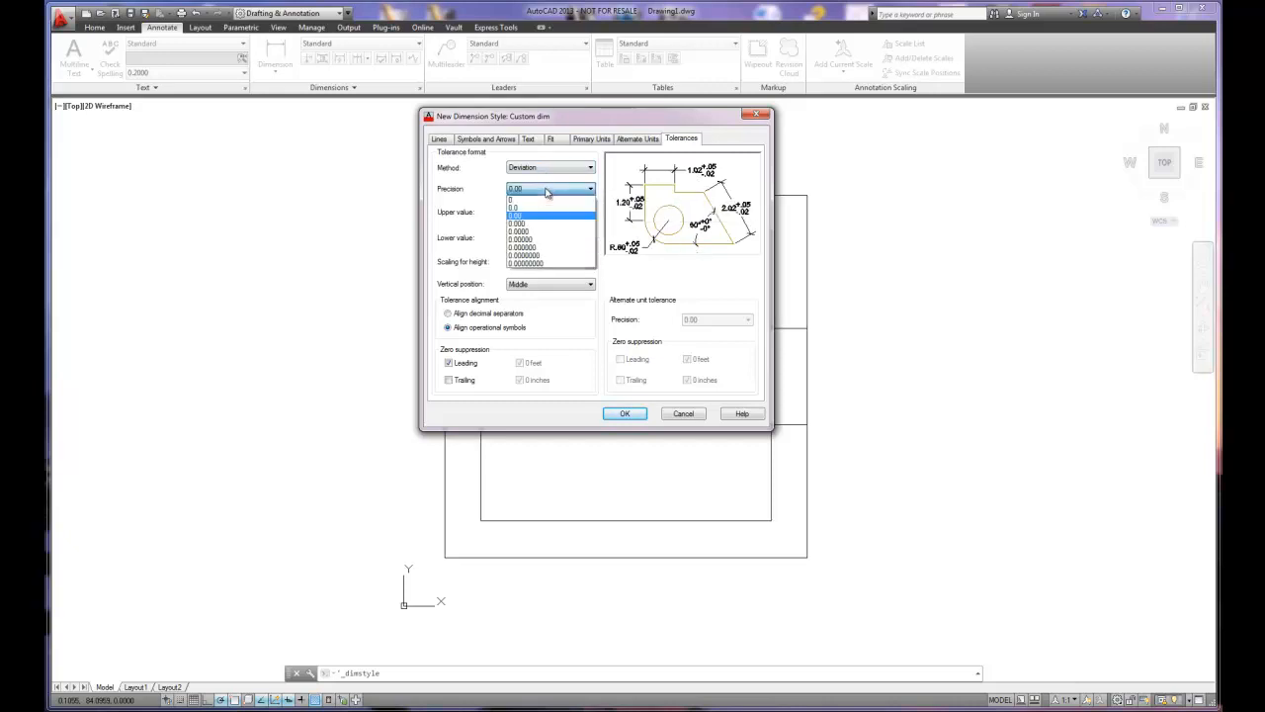
click(547, 194)
Try the Limits tolerance method with the entered values, and return to Deviation
click(550, 168)
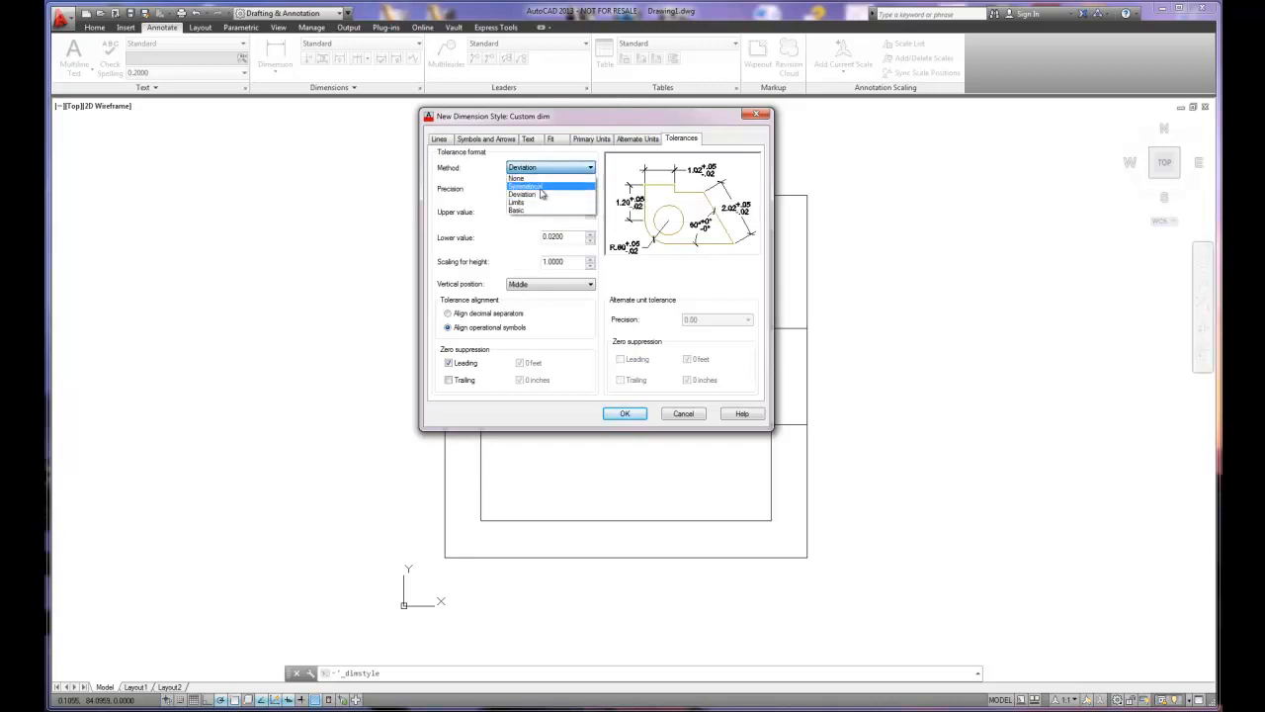
click(536, 203)
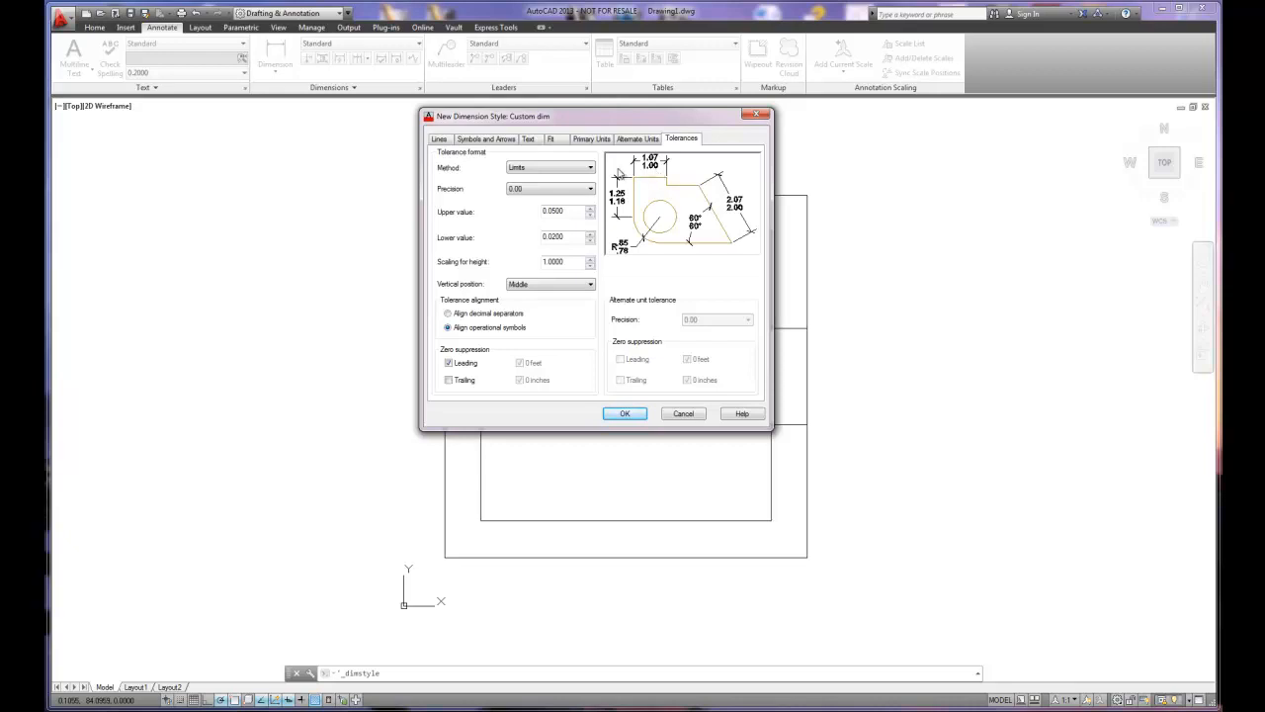
click(558, 170)
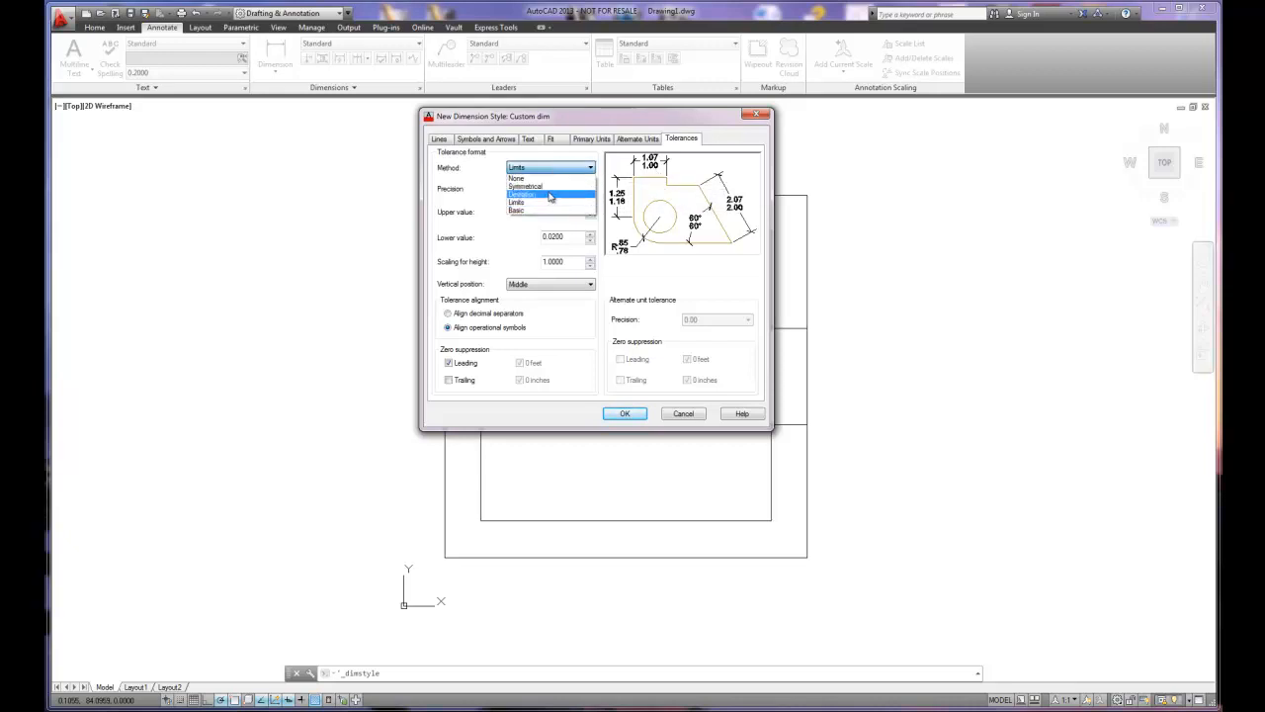
click(541, 193)
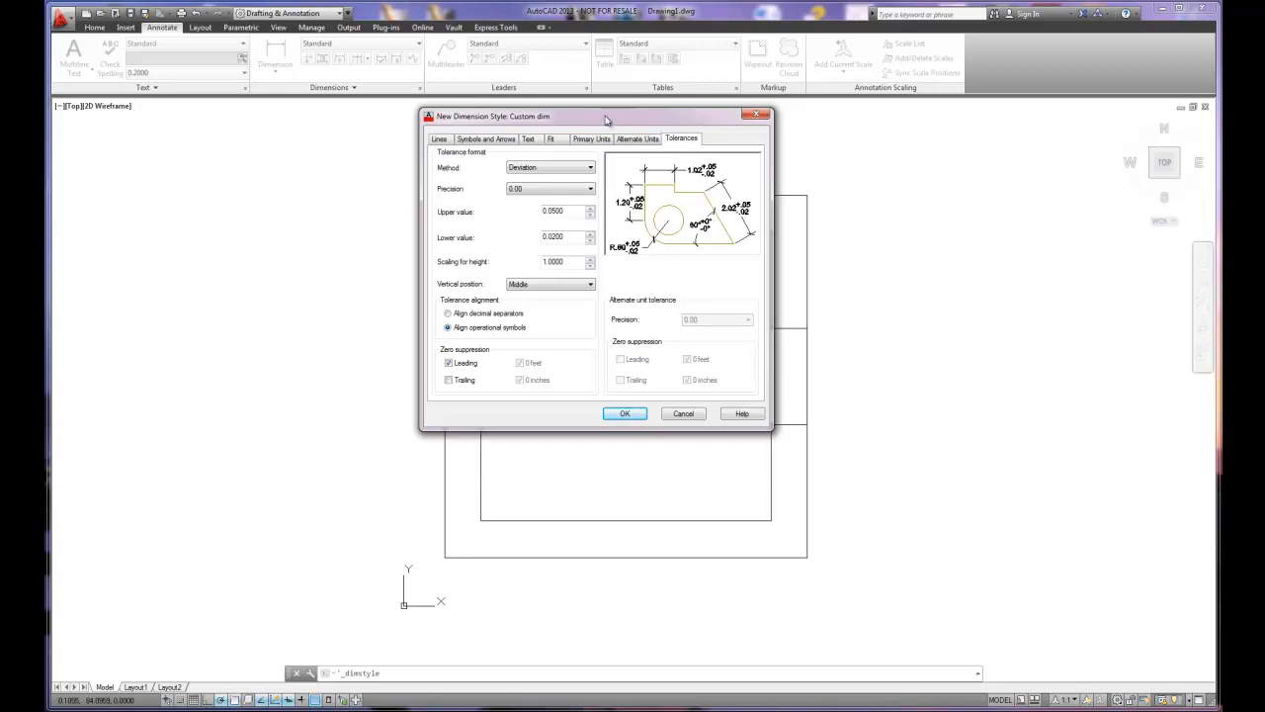
Set the unit format of the linear dimensions to Architectural
click(485, 140)
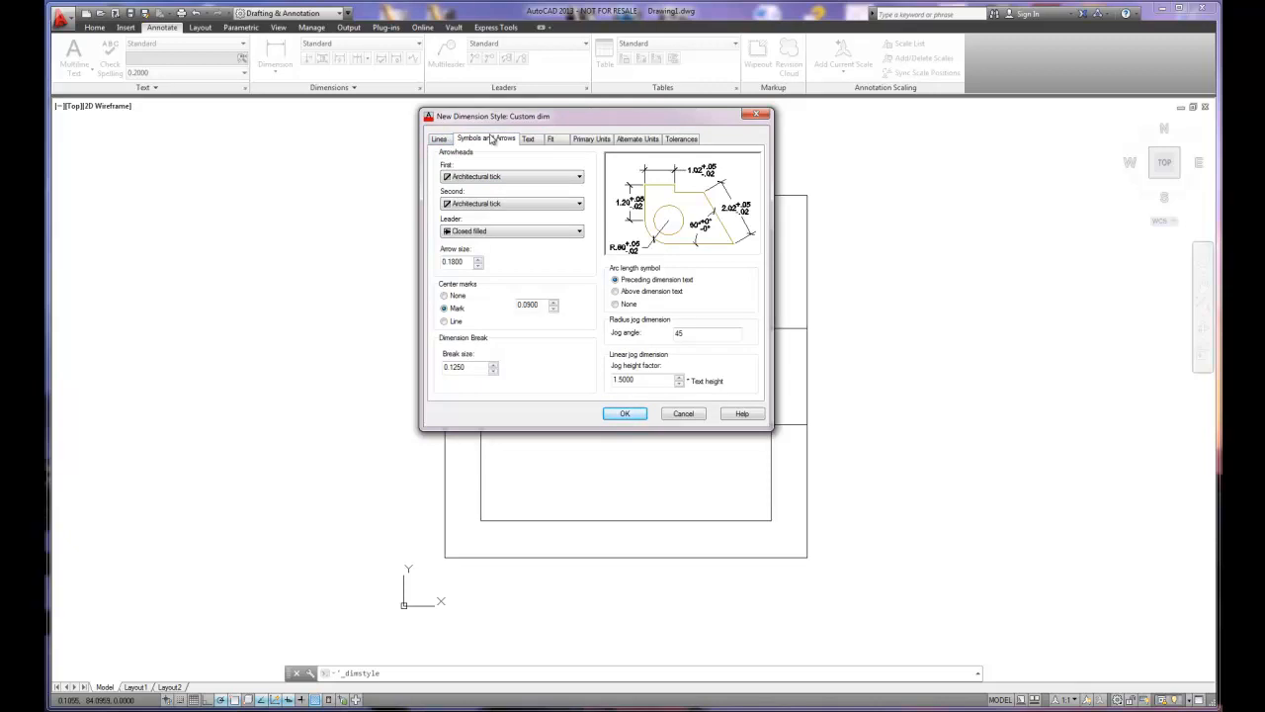
click(589, 144)
click(557, 166)
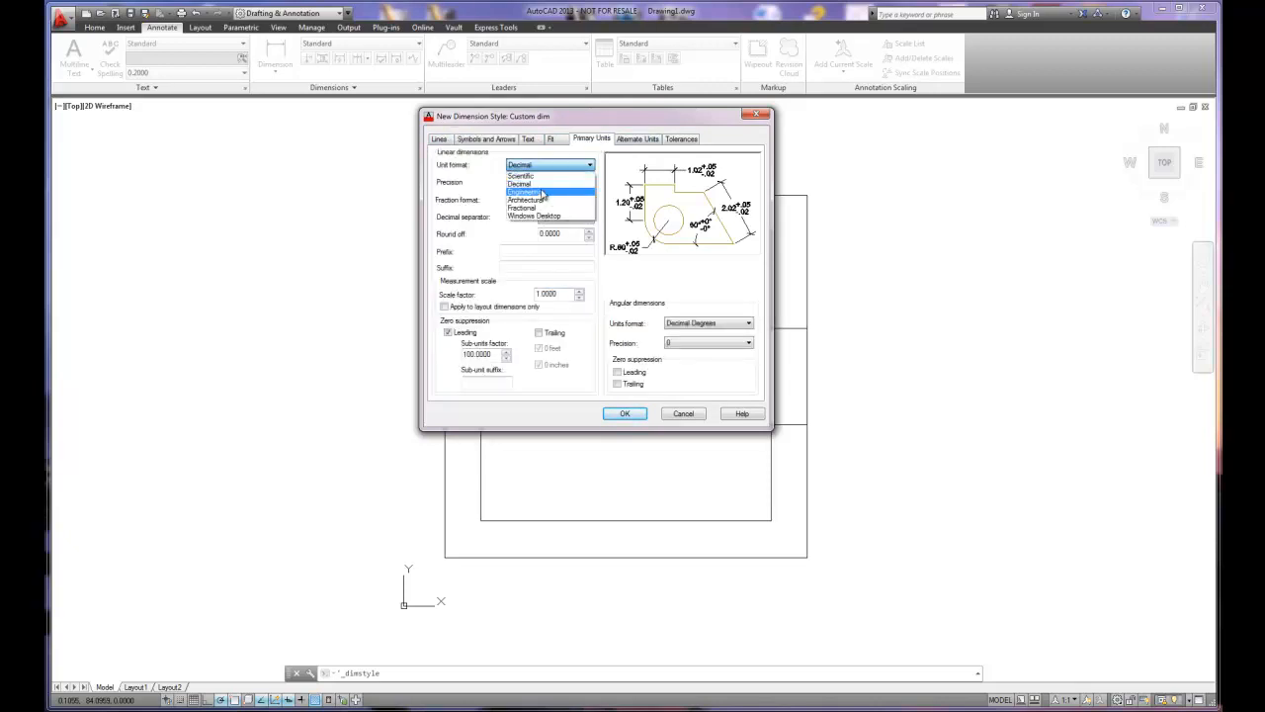
click(526, 200)
Turn off tolerances in the dimension style by setting the tolerance method to None
click(681, 138)
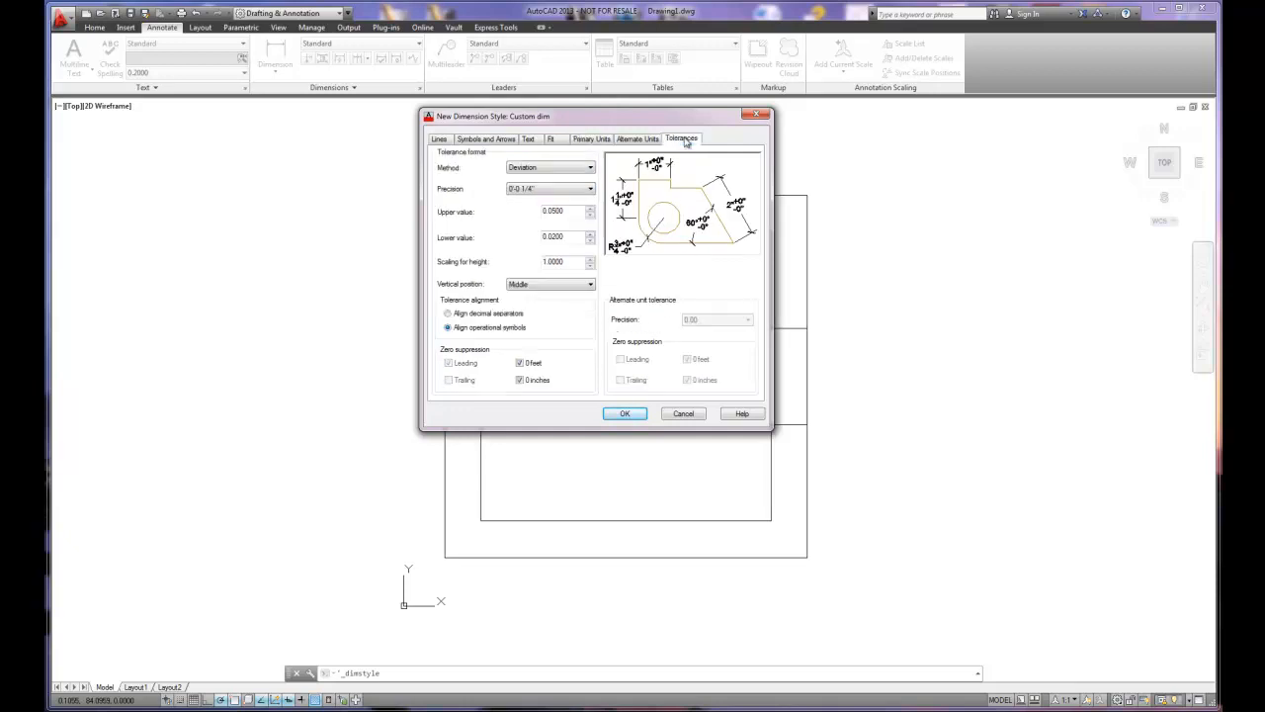
click(540, 168)
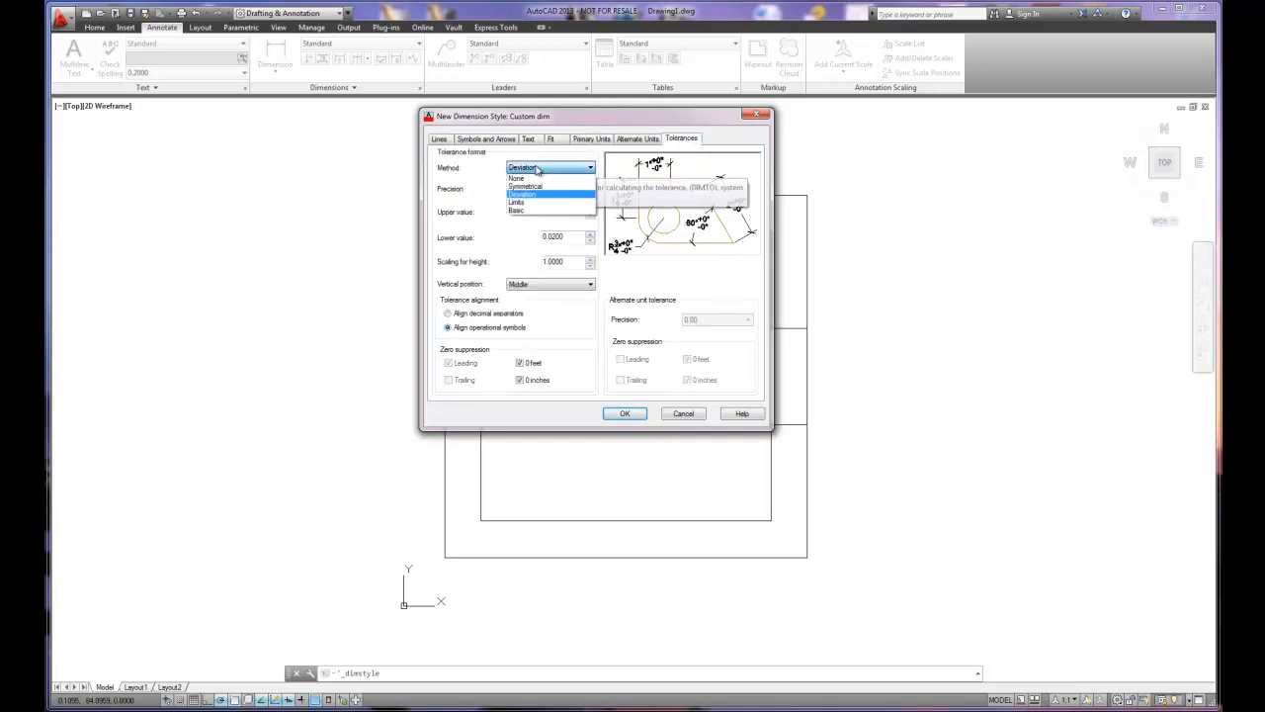
click(529, 177)
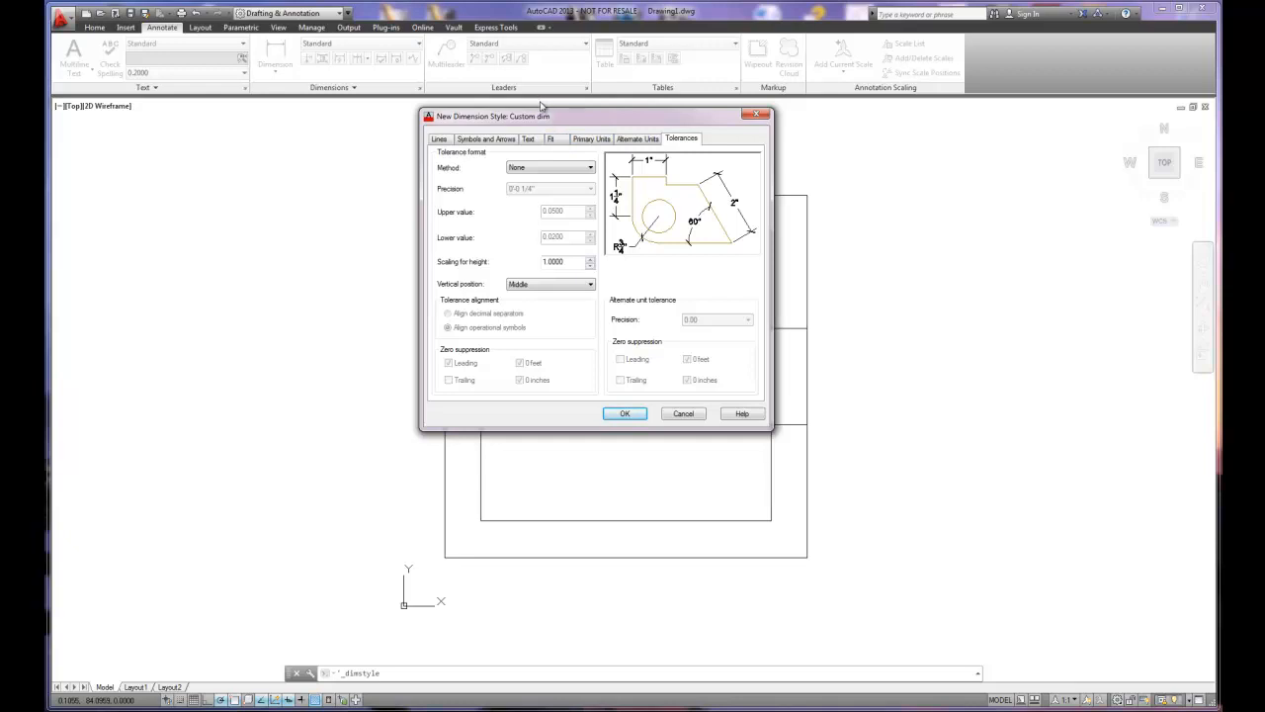
Choose 0'-0 1/4" as the precision of the linear dimensions
click(593, 139)
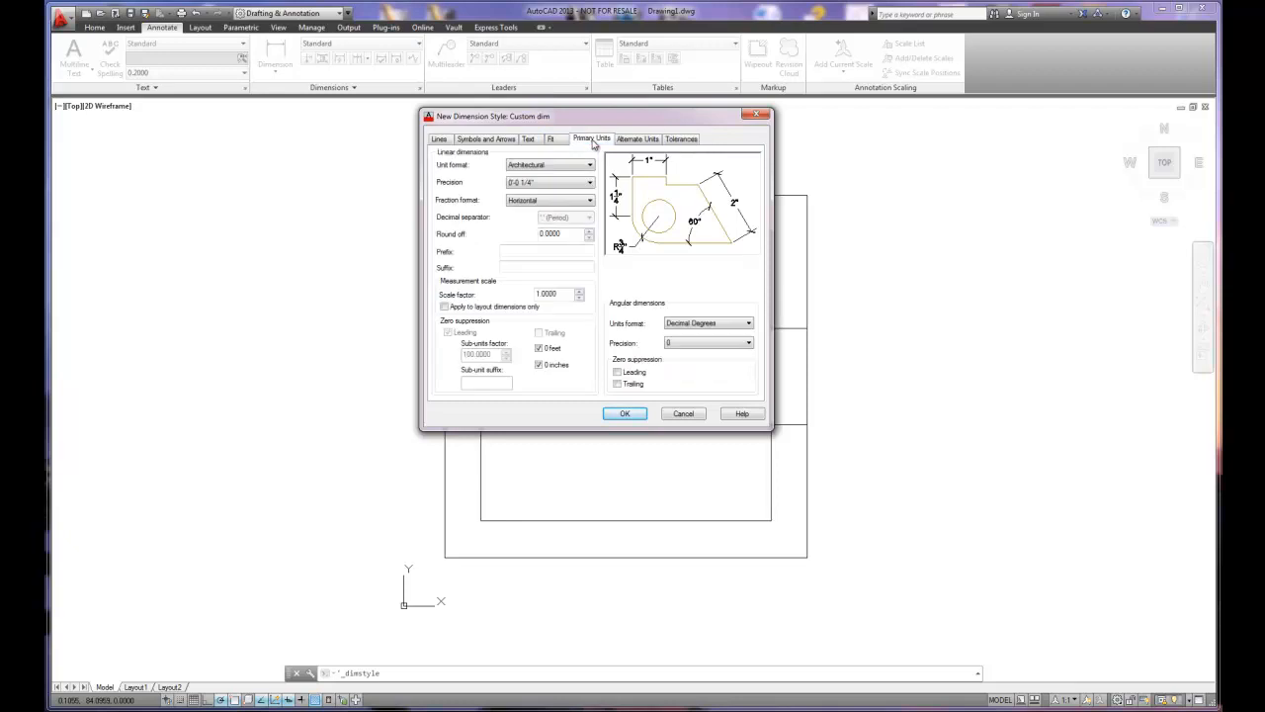
click(552, 185)
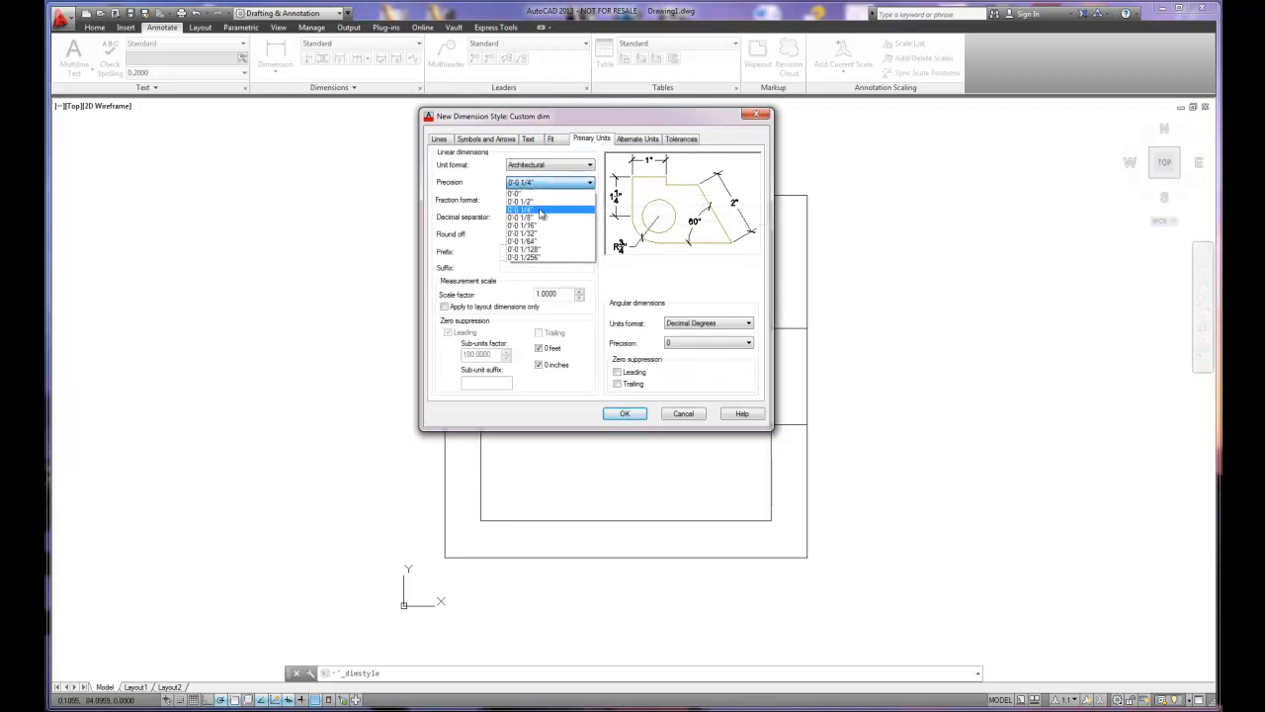
click(544, 211)
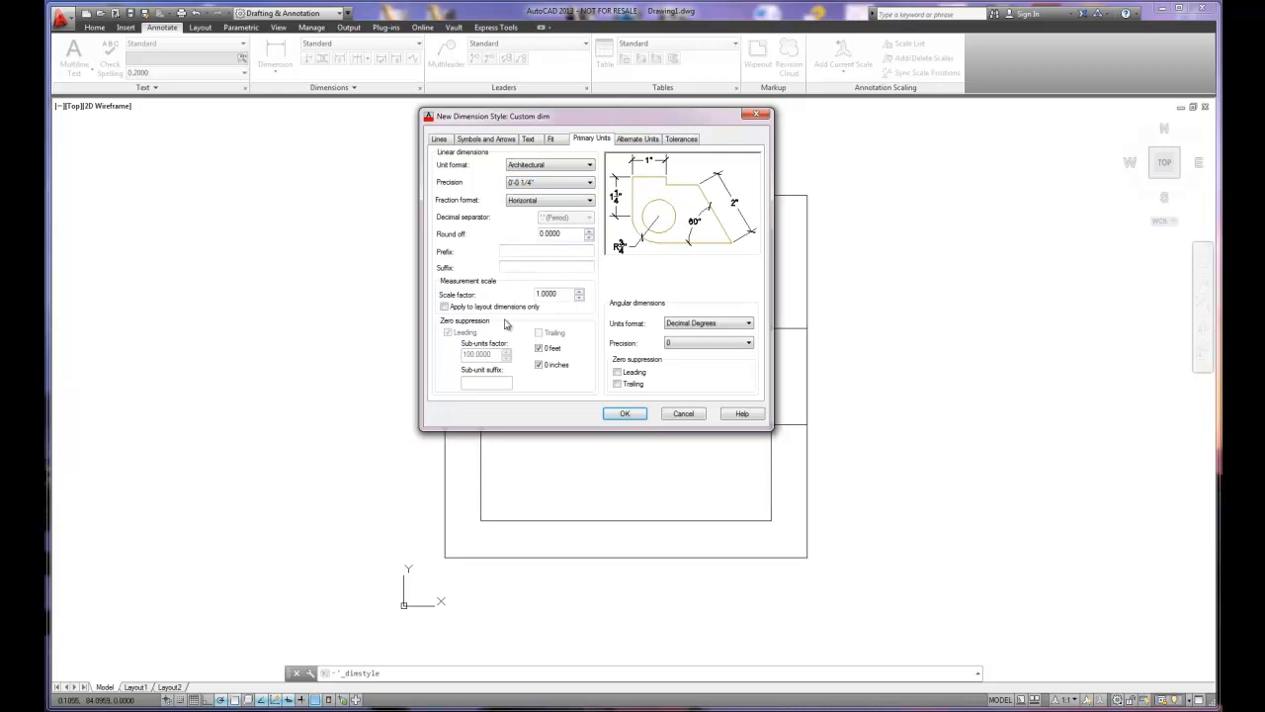
Set the overall scale of the dimension features to 48, then save the style and close the Dimension Style Manager
click(484, 141)
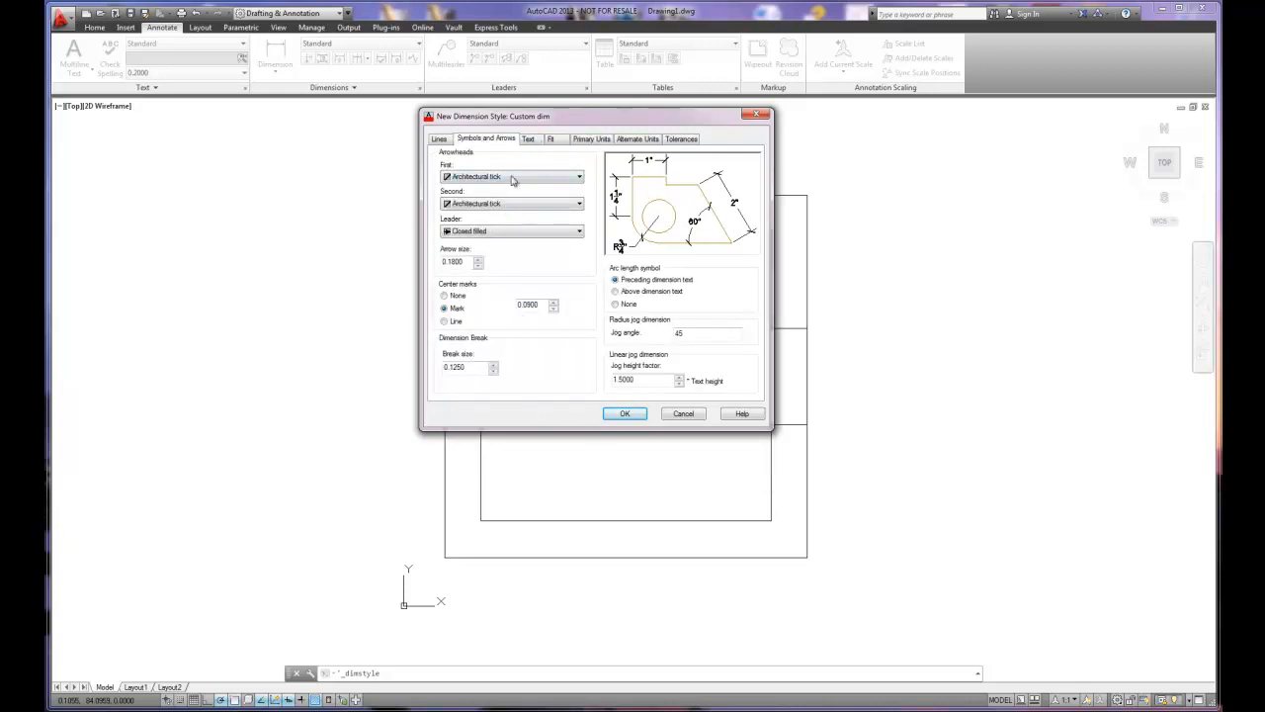
click(529, 139)
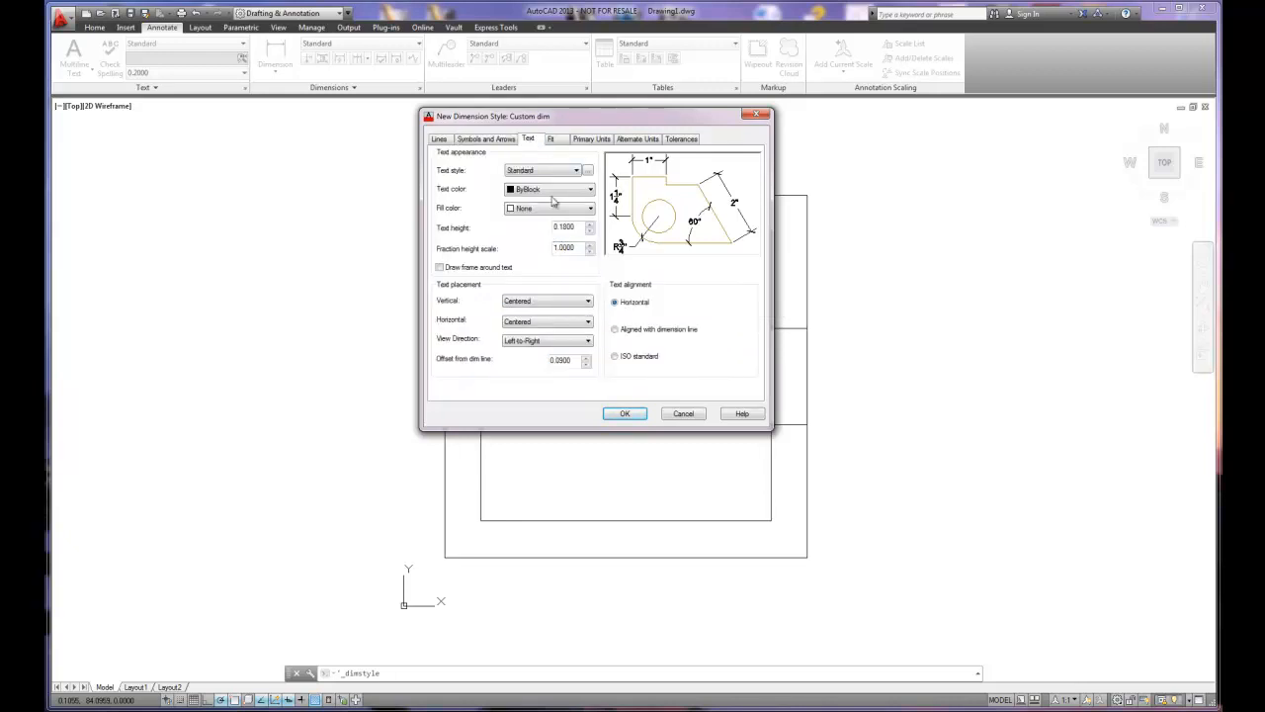
click(559, 138)
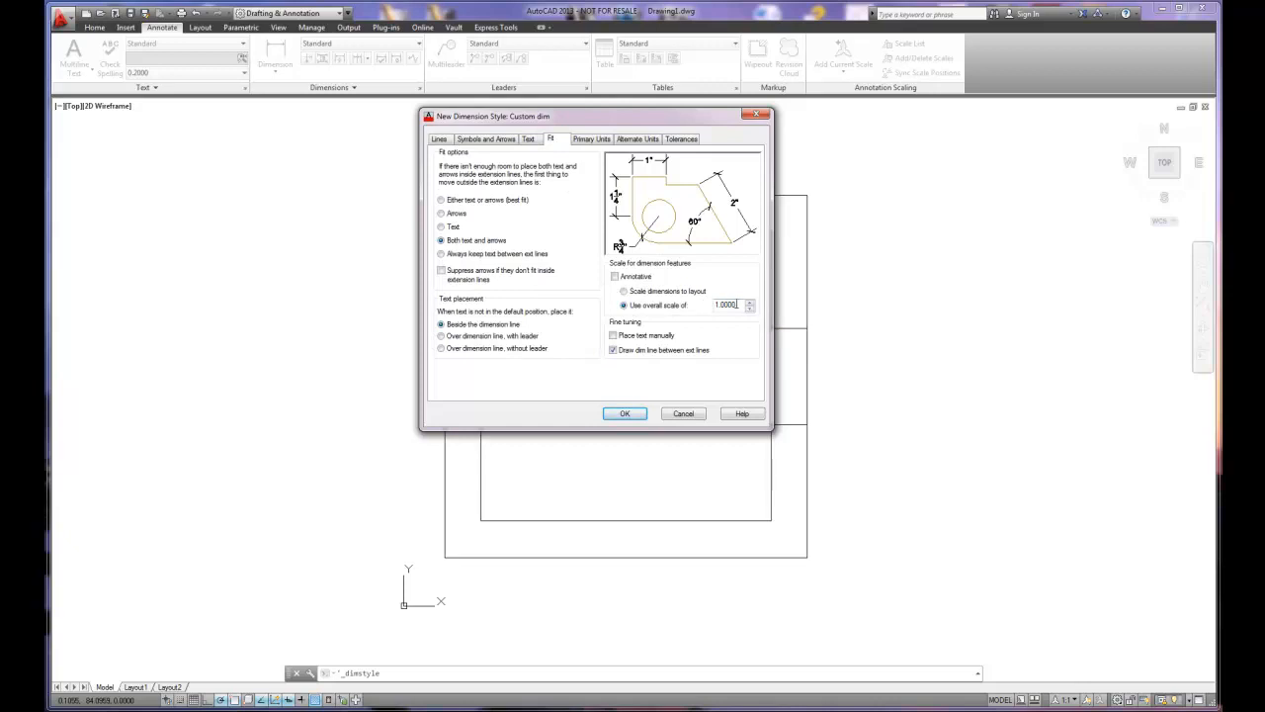
drag(736, 305, 696, 305)
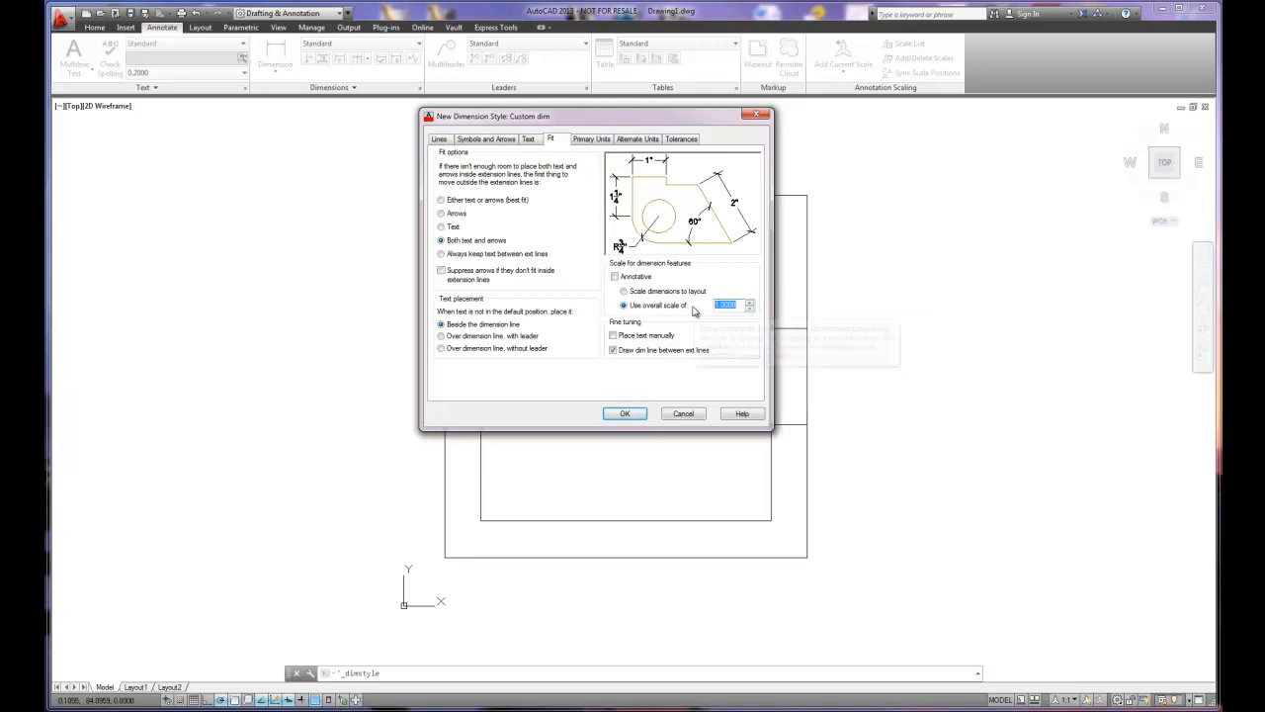
text(48)
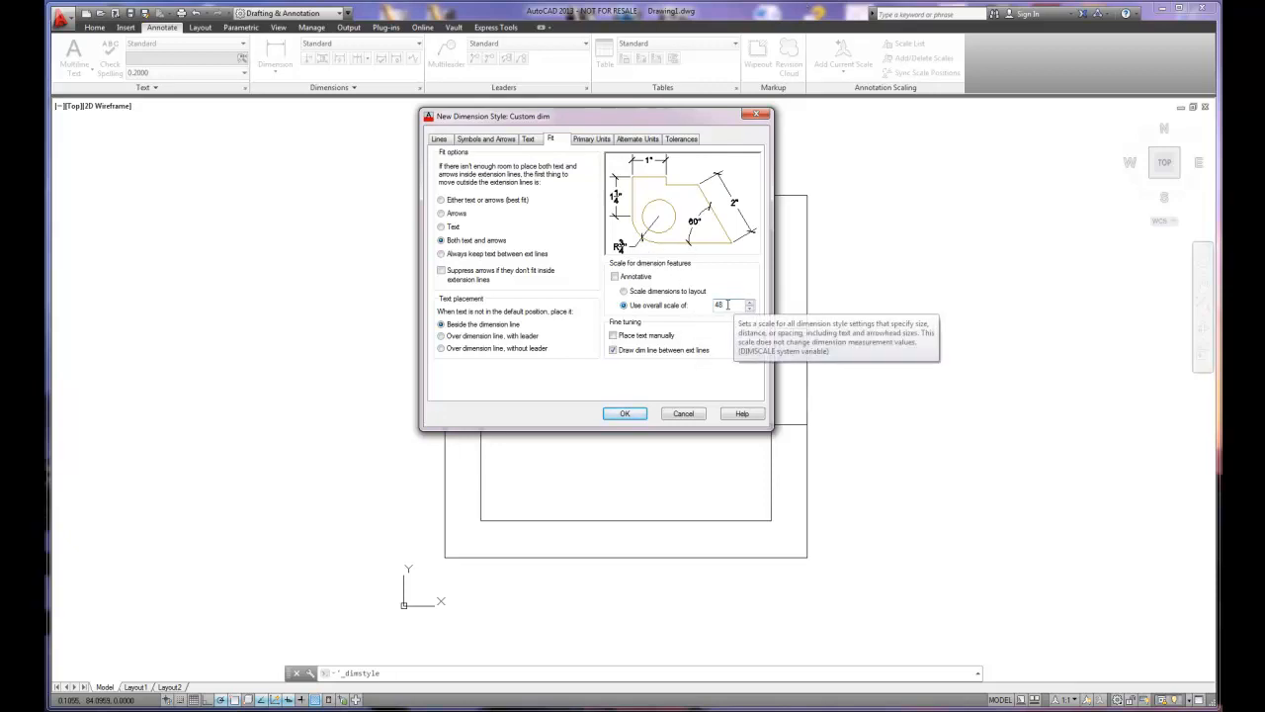
click(623, 413)
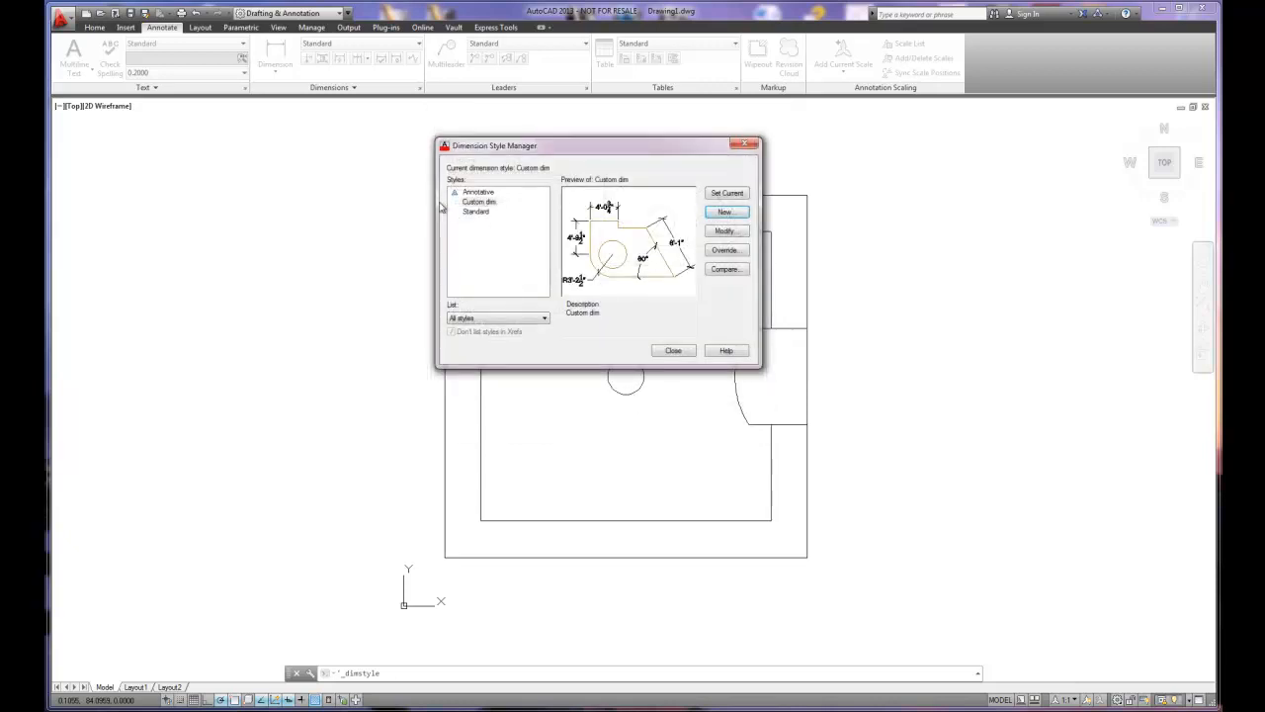
click(678, 354)
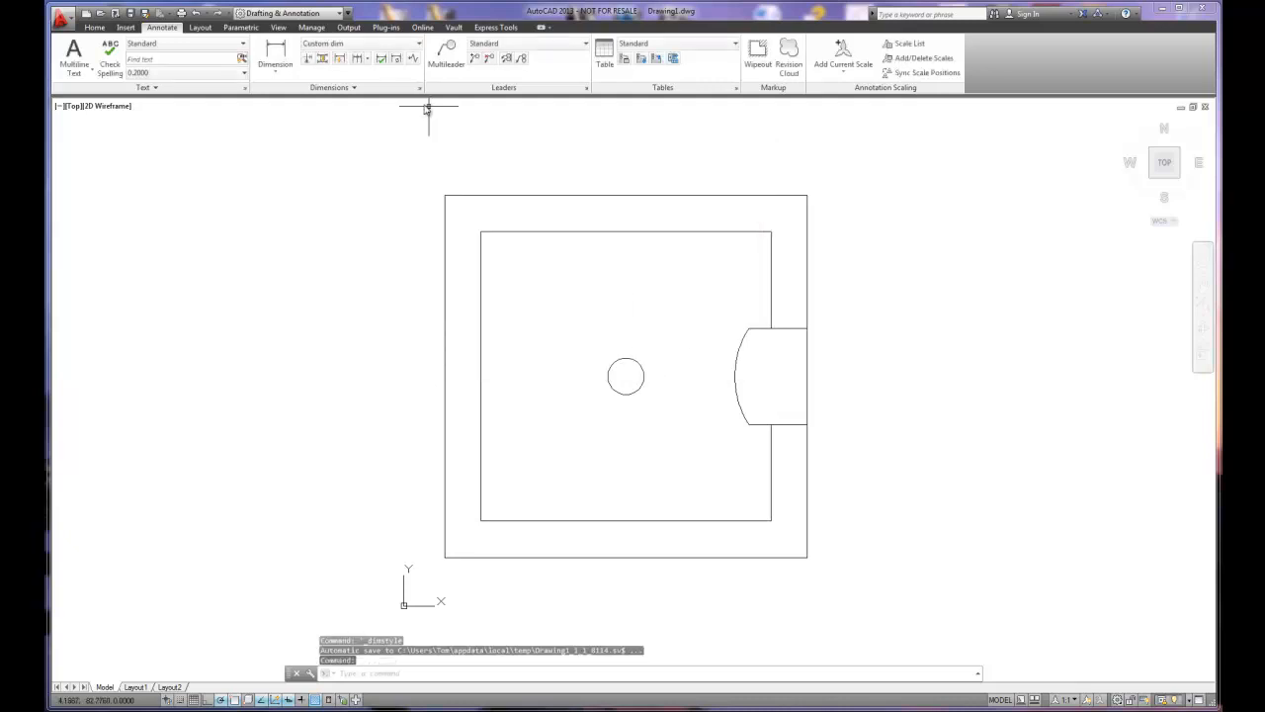
Add a linear dimension to the outer square's upper edge, placing the dimension line well above the plan
click(273, 55)
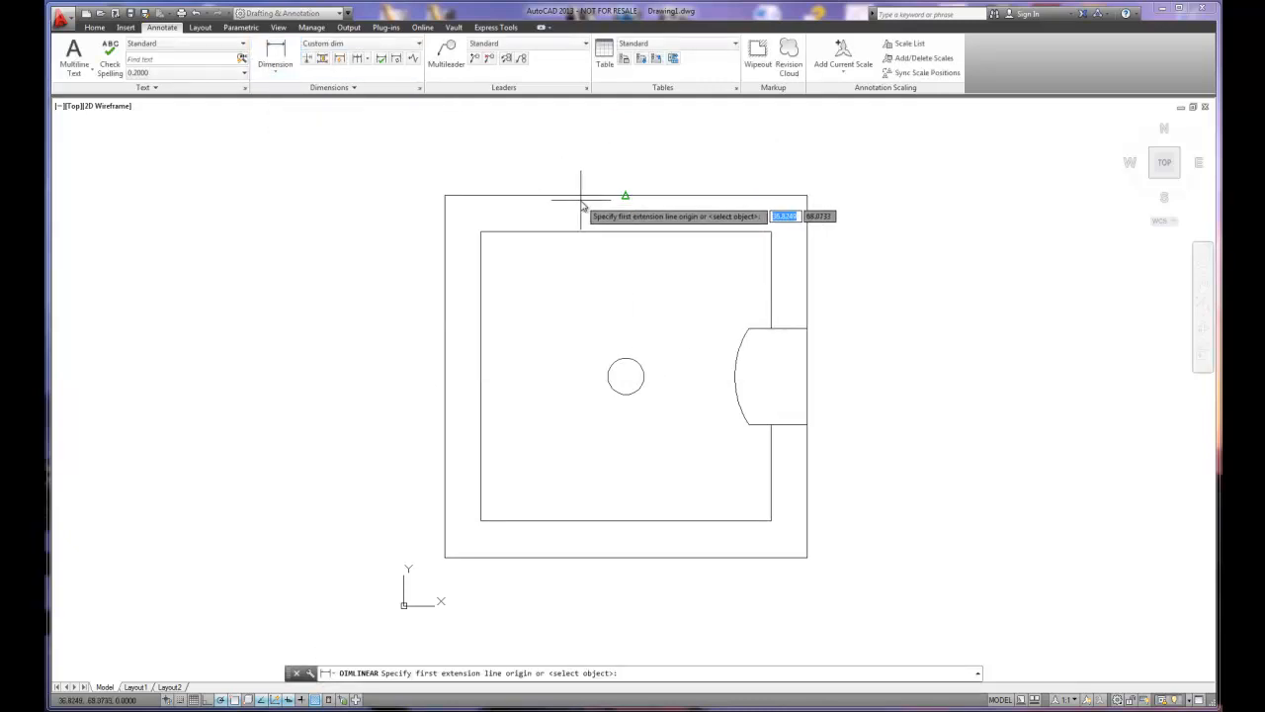
click(605, 197)
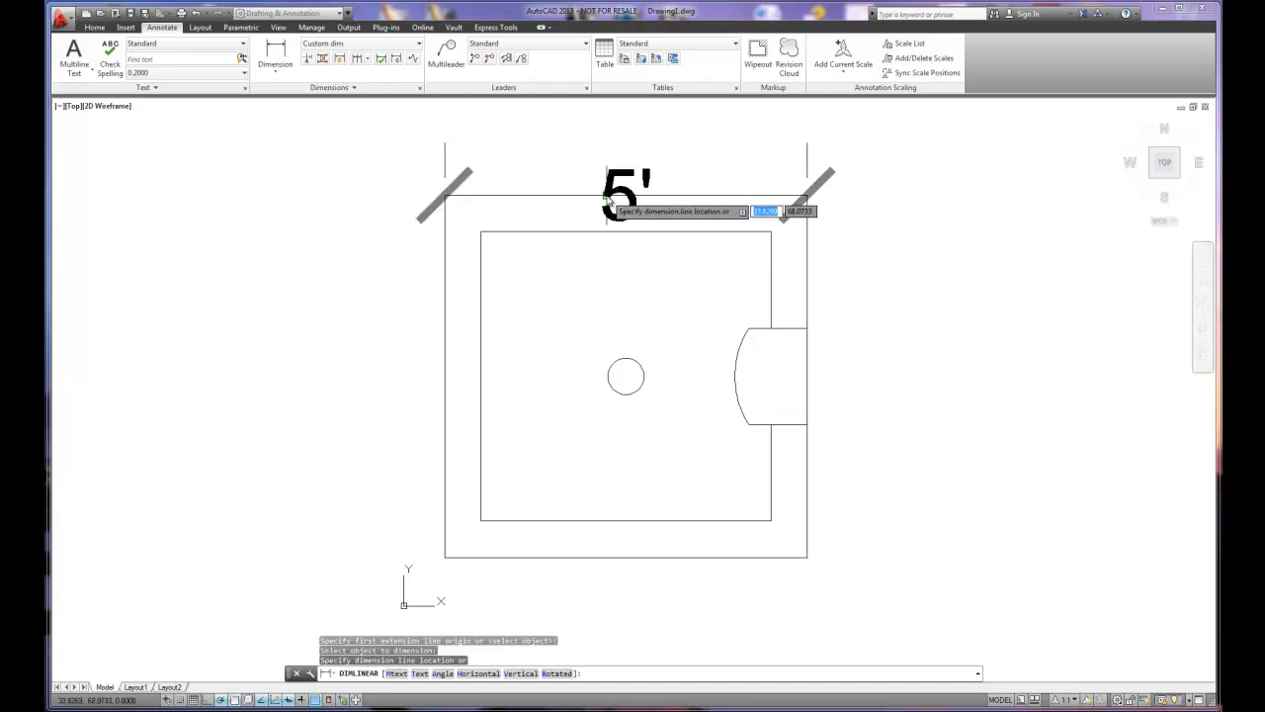
scroll(612, 129, down, 2)
middle_drag(613, 122, 601, 226)
click(621, 188)
Add a vertical linear dimension to the outer square's left edge, placed well outside the plan
right_click(429, 291)
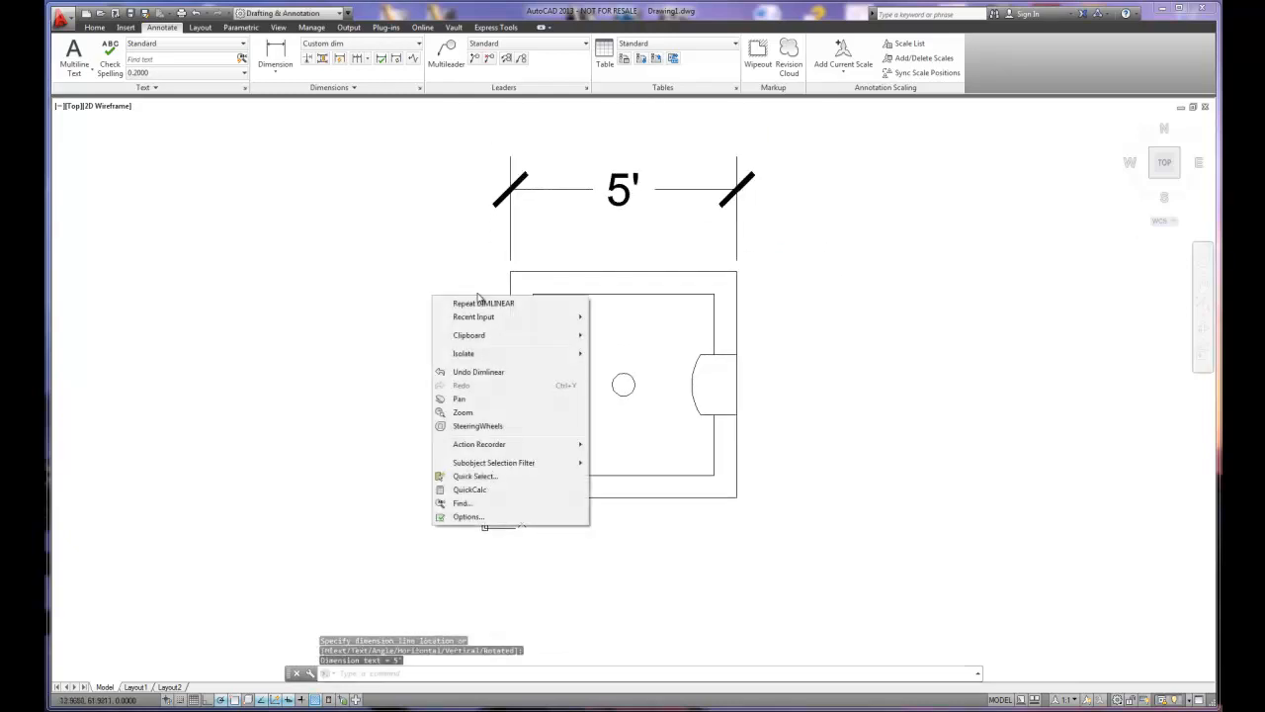
click(455, 300)
key(Return)
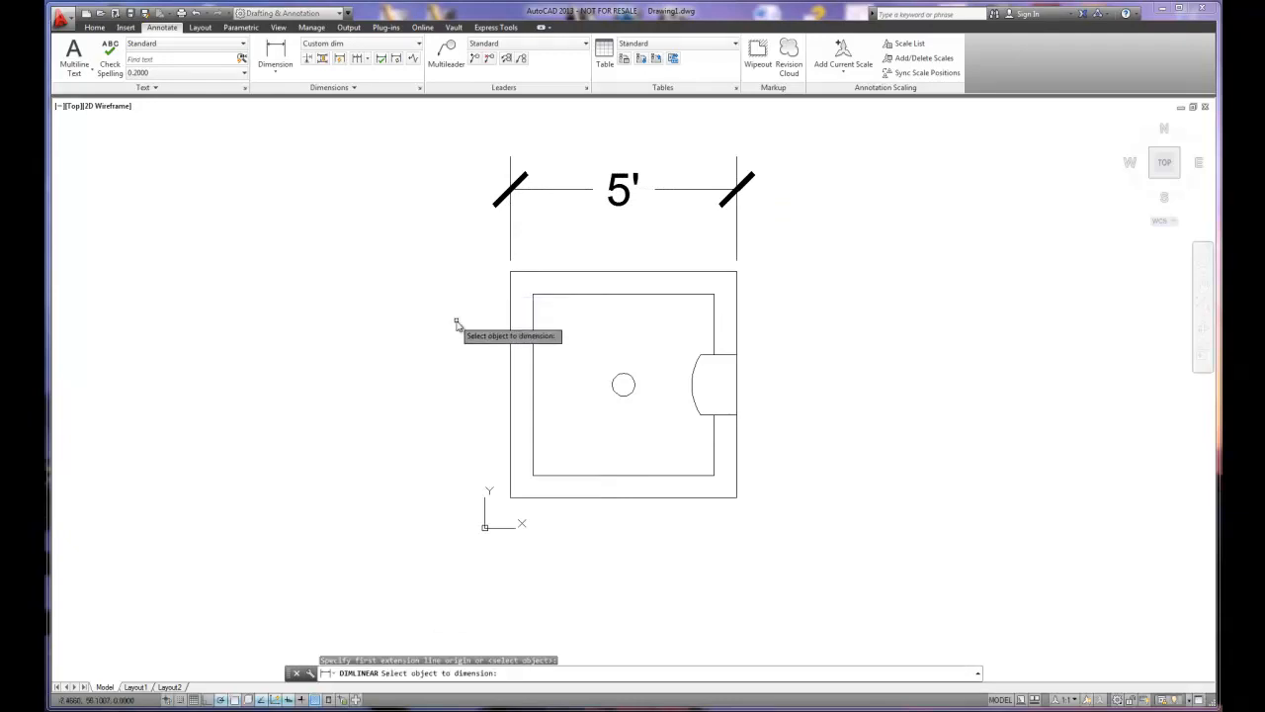
click(512, 352)
click(351, 339)
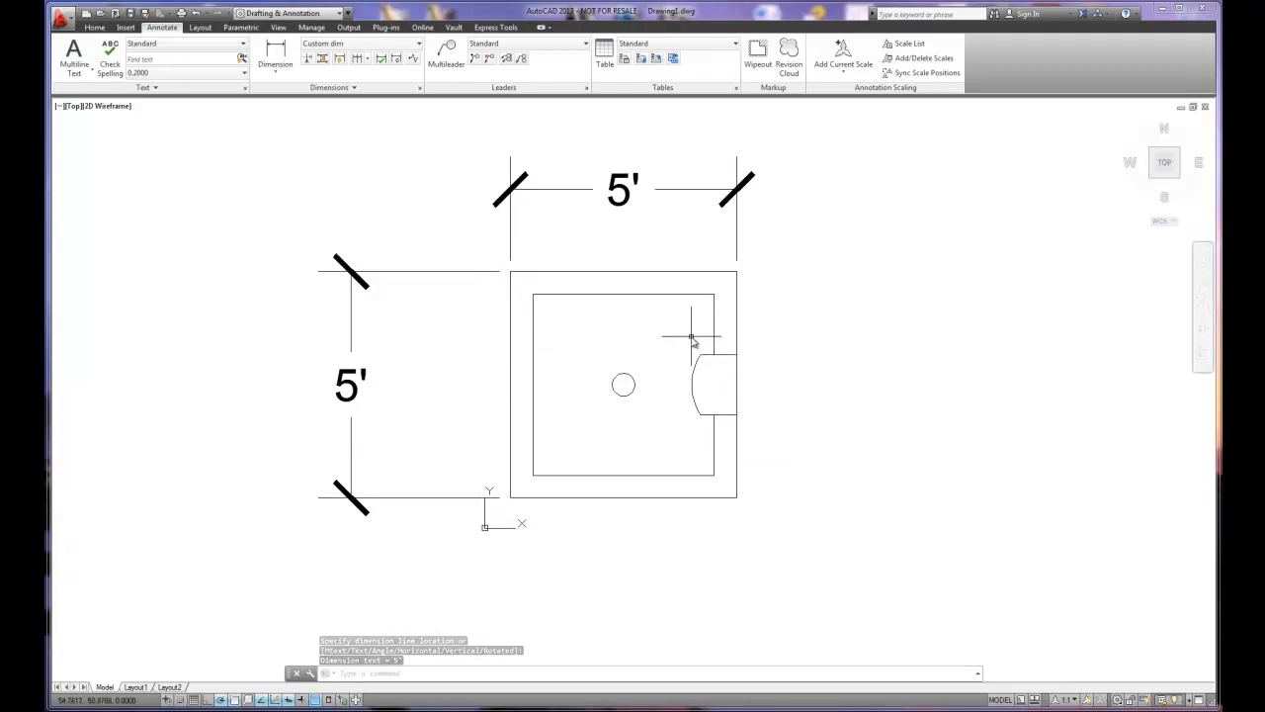
Set the overall scale of the Custom dim style to 24, then save the style and close the Dimension Style Manager
click(419, 87)
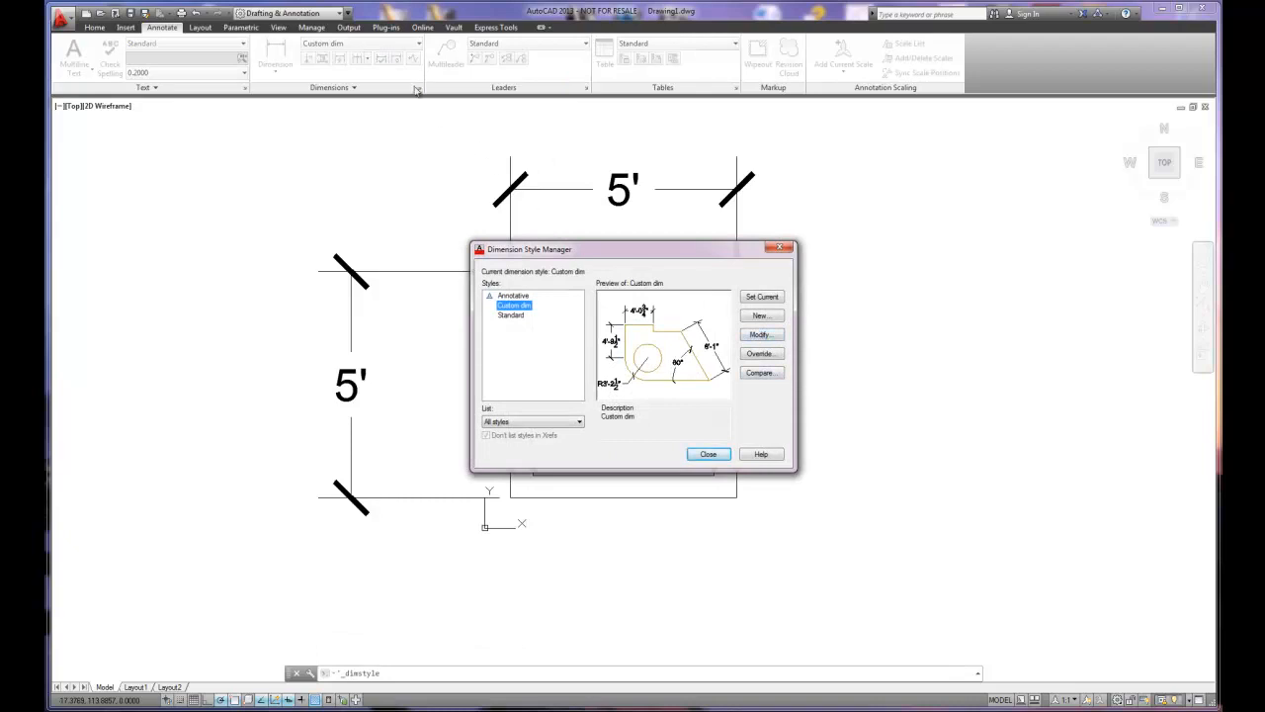
click(759, 336)
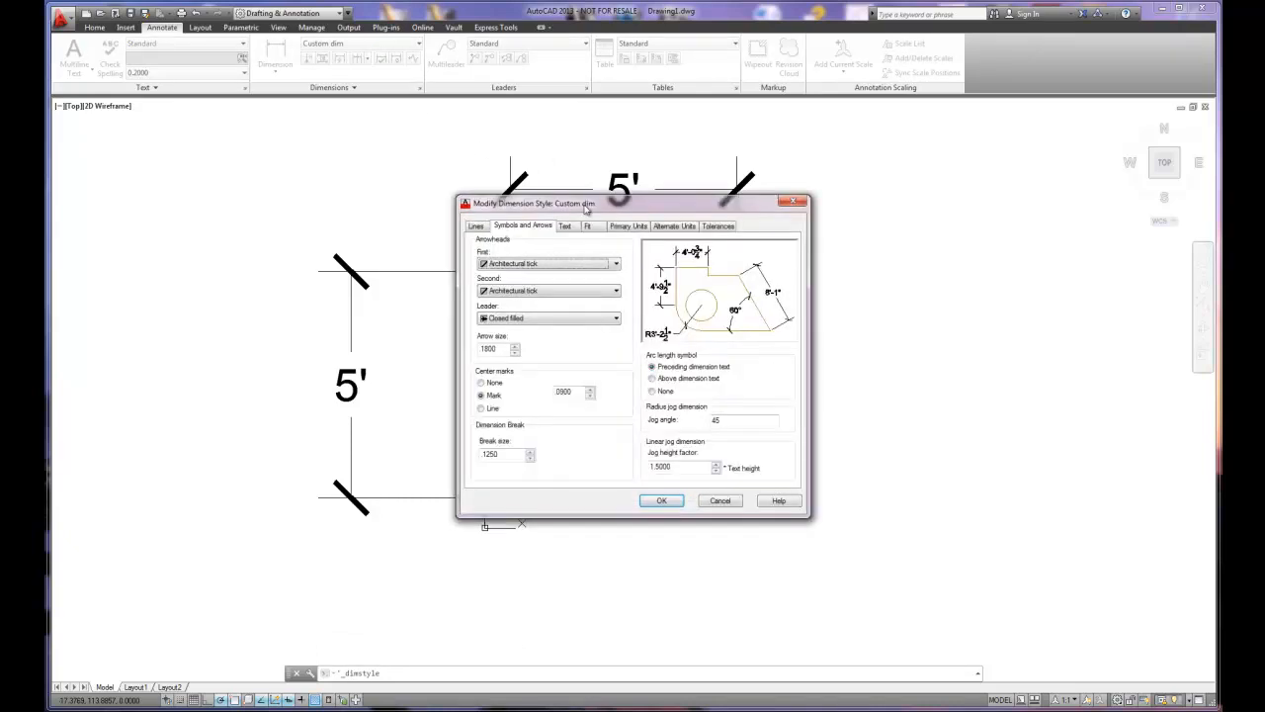
click(594, 227)
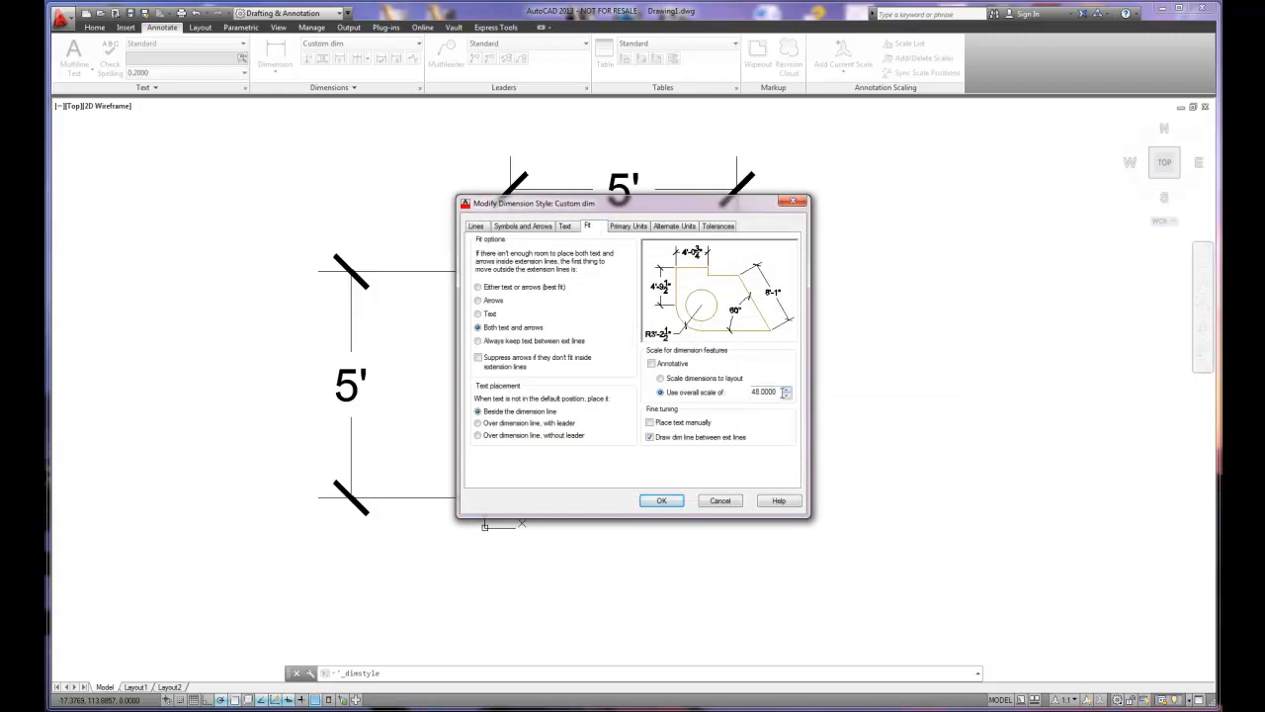
double_click(780, 391)
text(24)
click(662, 500)
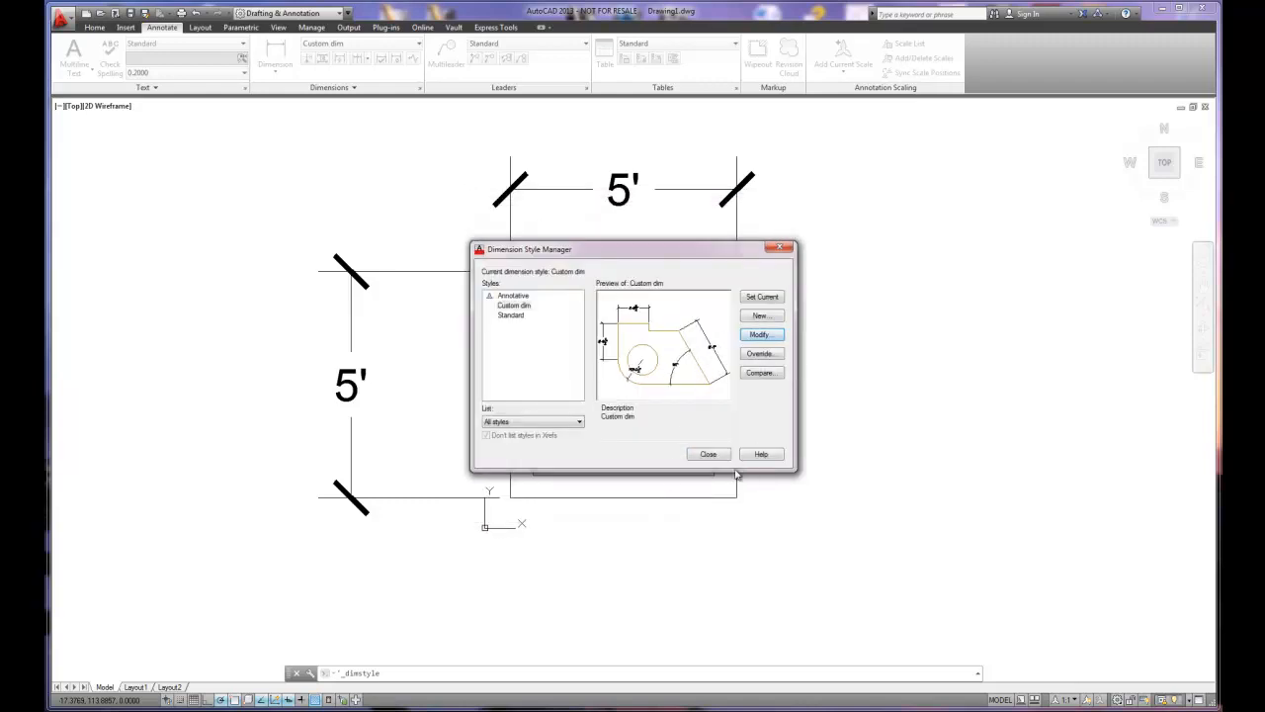
click(708, 455)
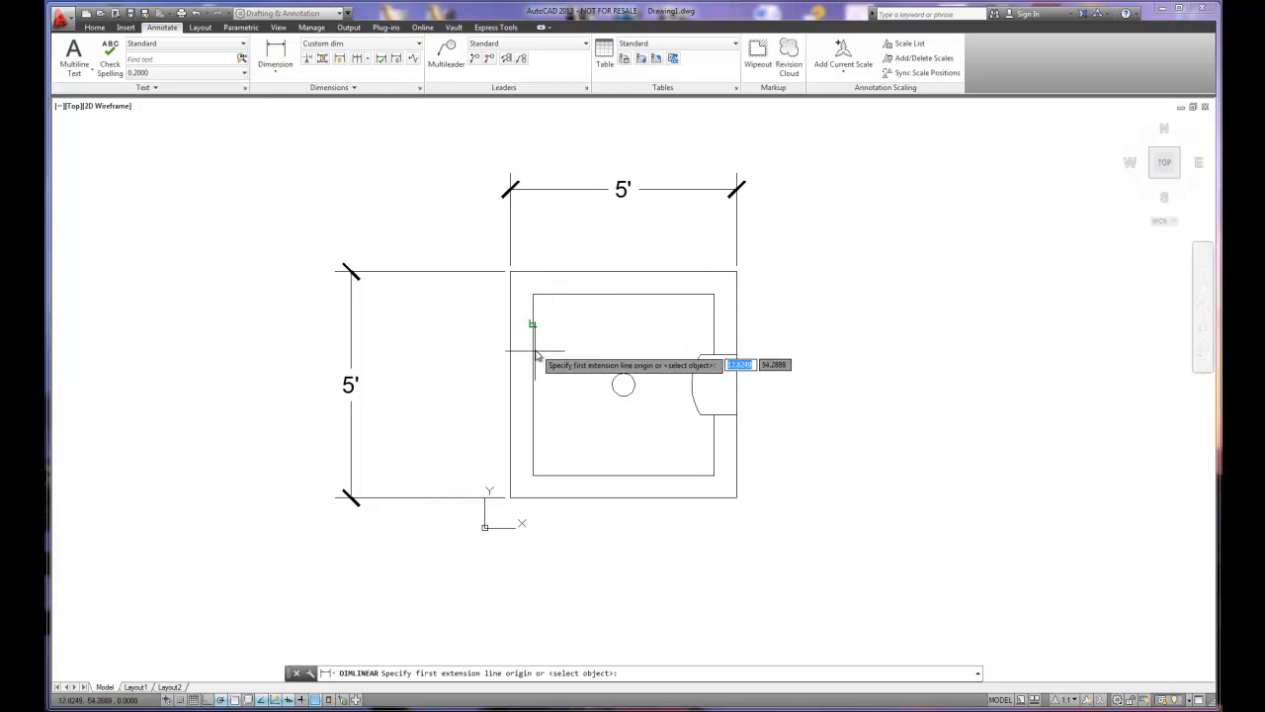
Dimension the left wall's thickness with a horizontal linear dimension placed across the wall at mid-height
click(511, 385)
click(532, 384)
click(484, 382)
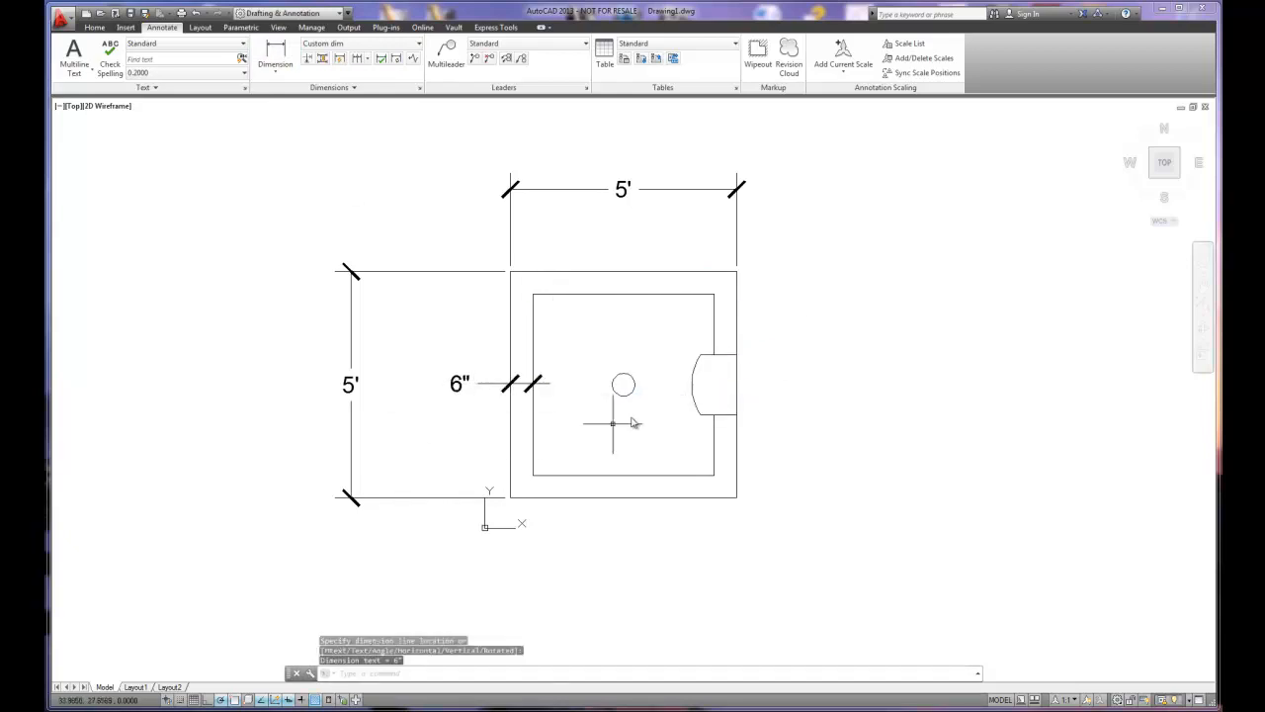
Dimension the vertical distance from the plan's upper-right corner to the door opening's upper edge, placed outside the right wall
right_click(756, 343)
click(797, 350)
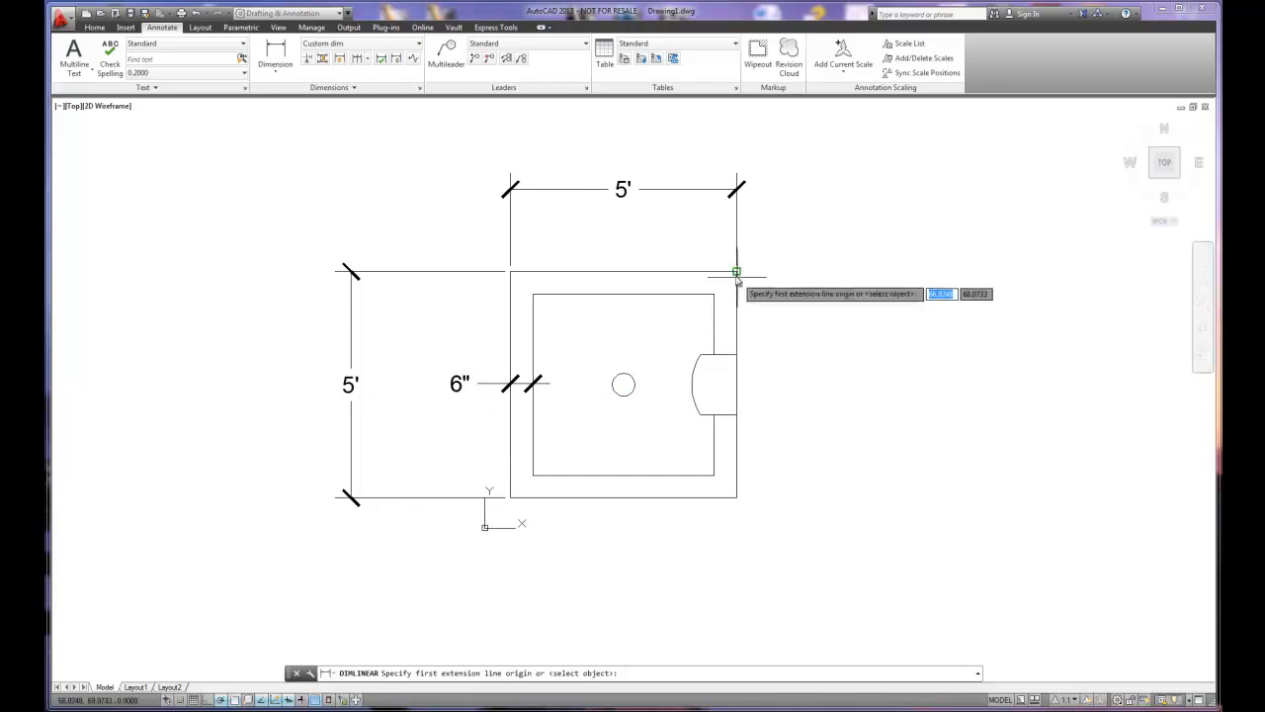
click(736, 354)
click(737, 271)
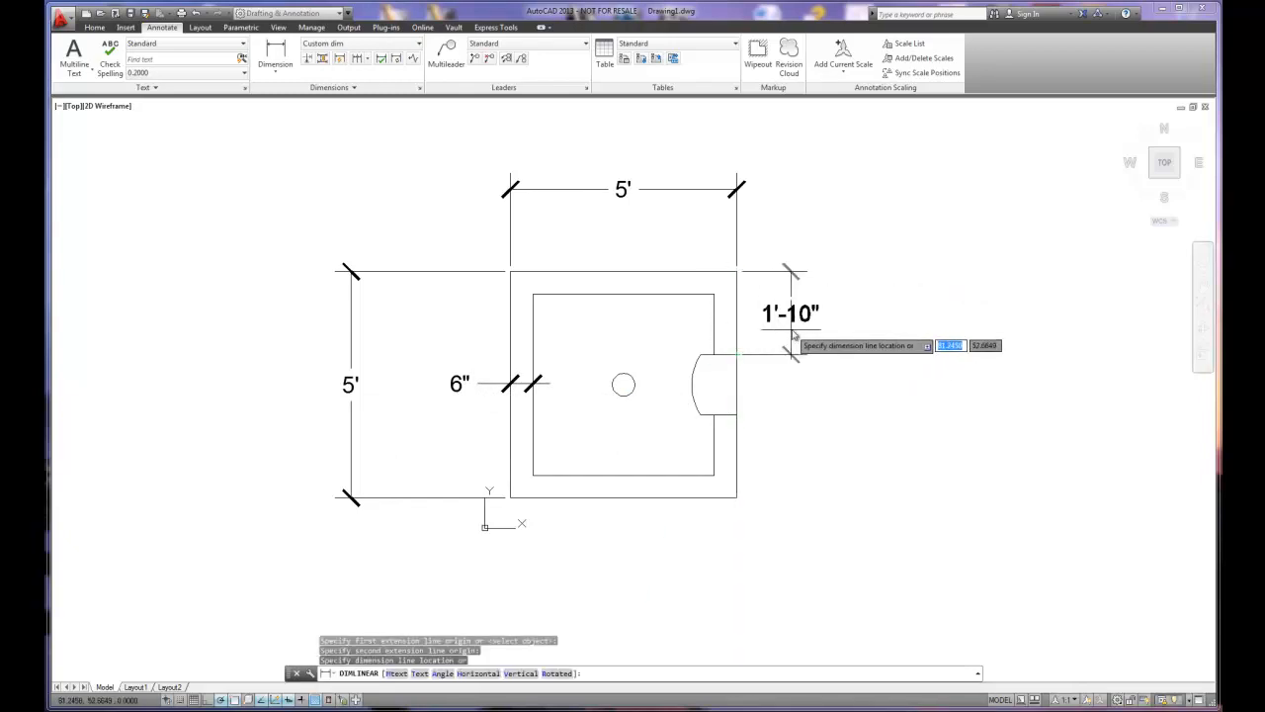
click(892, 331)
Dimension the door opening's width along the right wall, aligning its dimension line with the end of the dimension above it
right_click(739, 385)
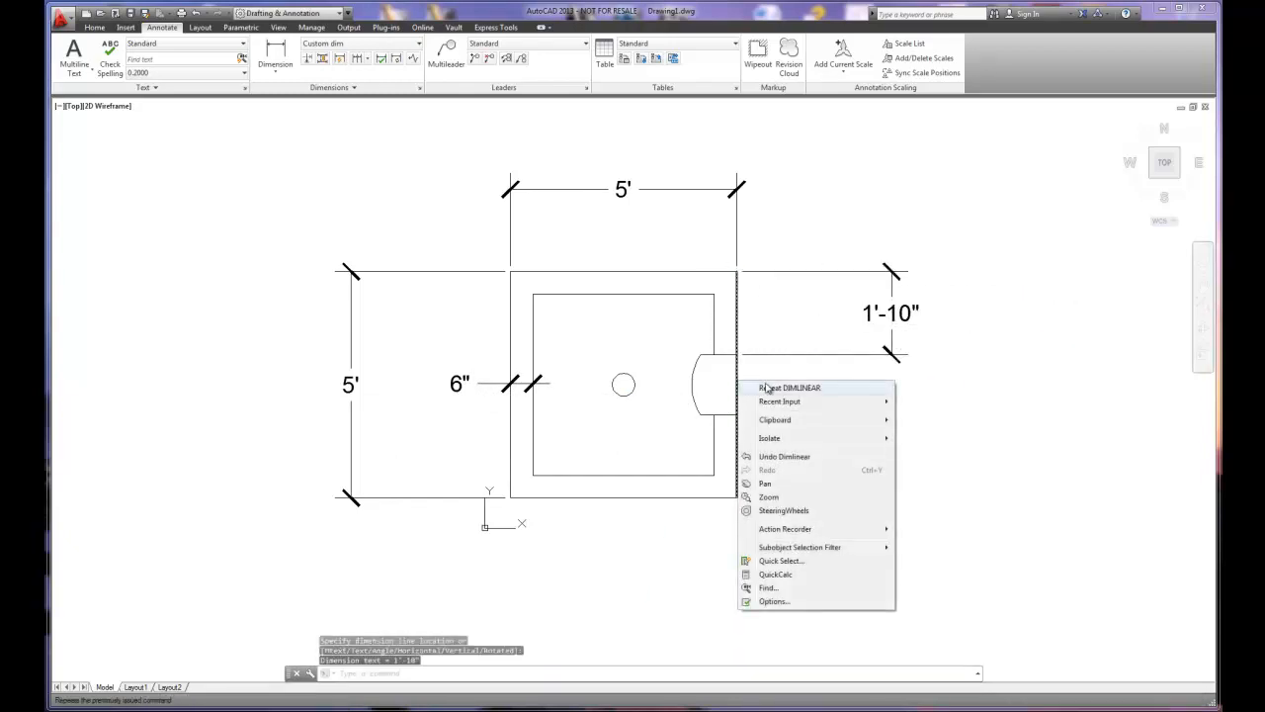
click(762, 387)
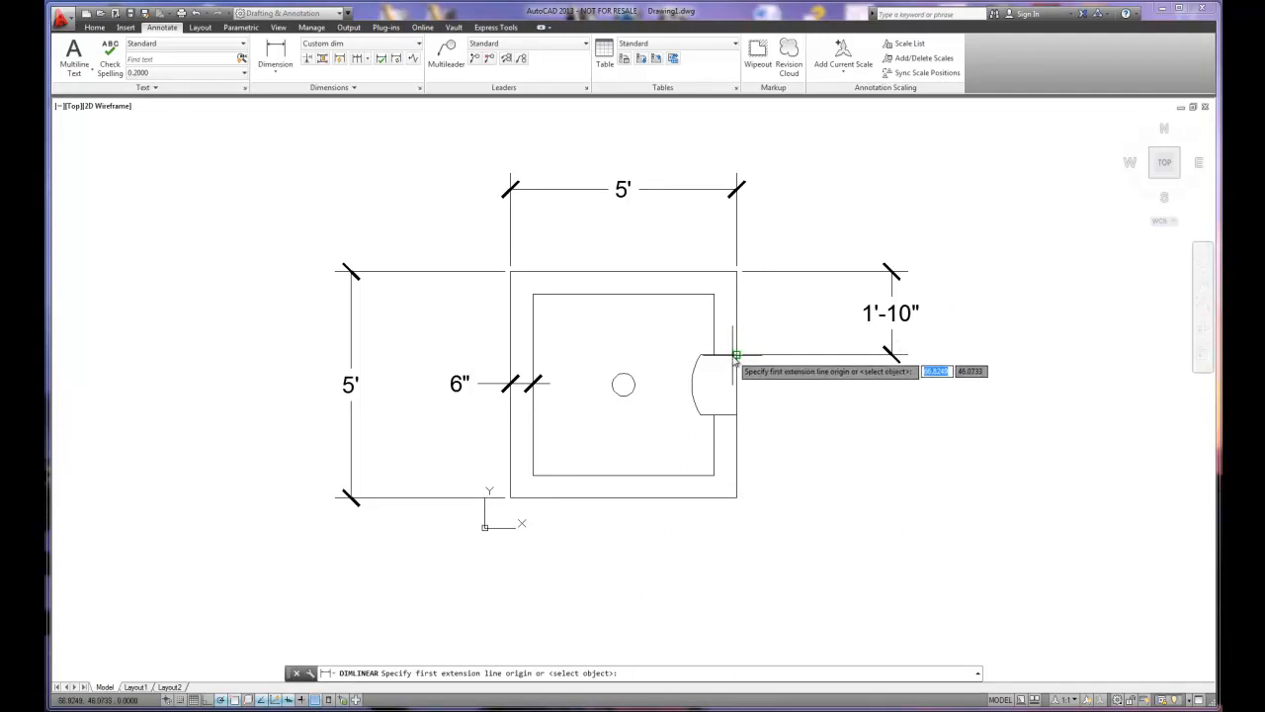
click(736, 353)
click(743, 415)
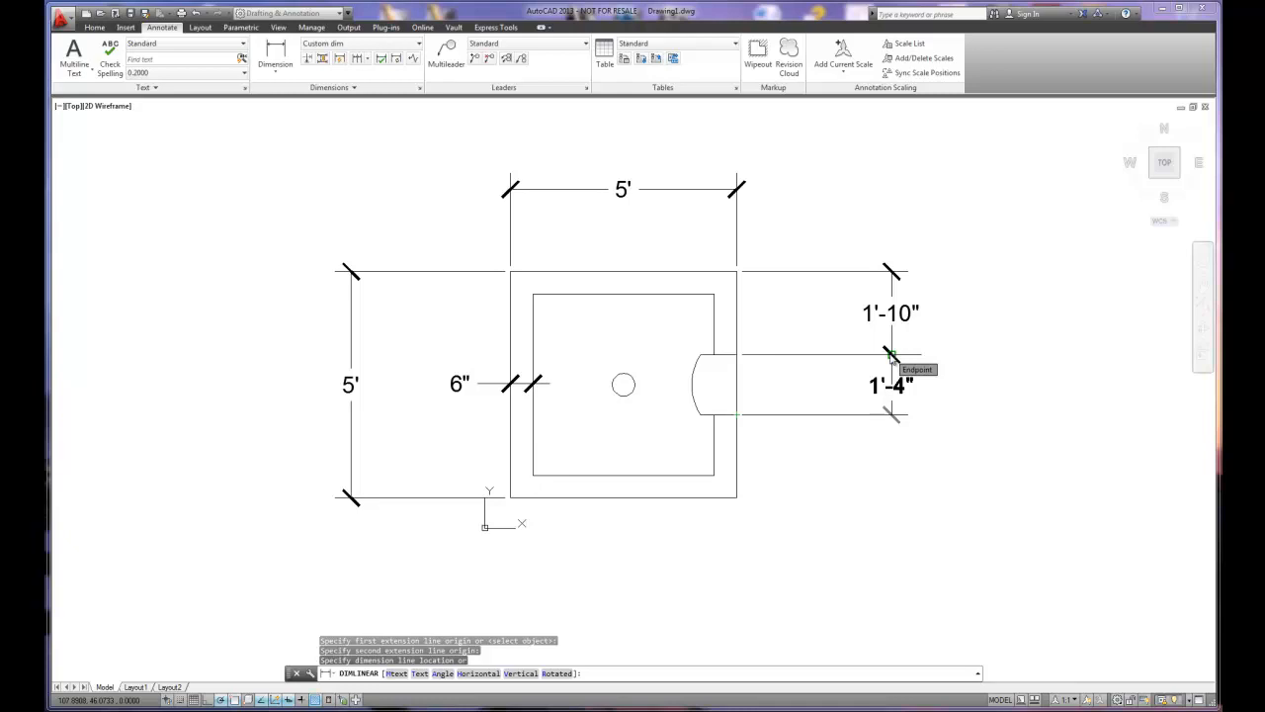
scroll(890, 354, up, 5)
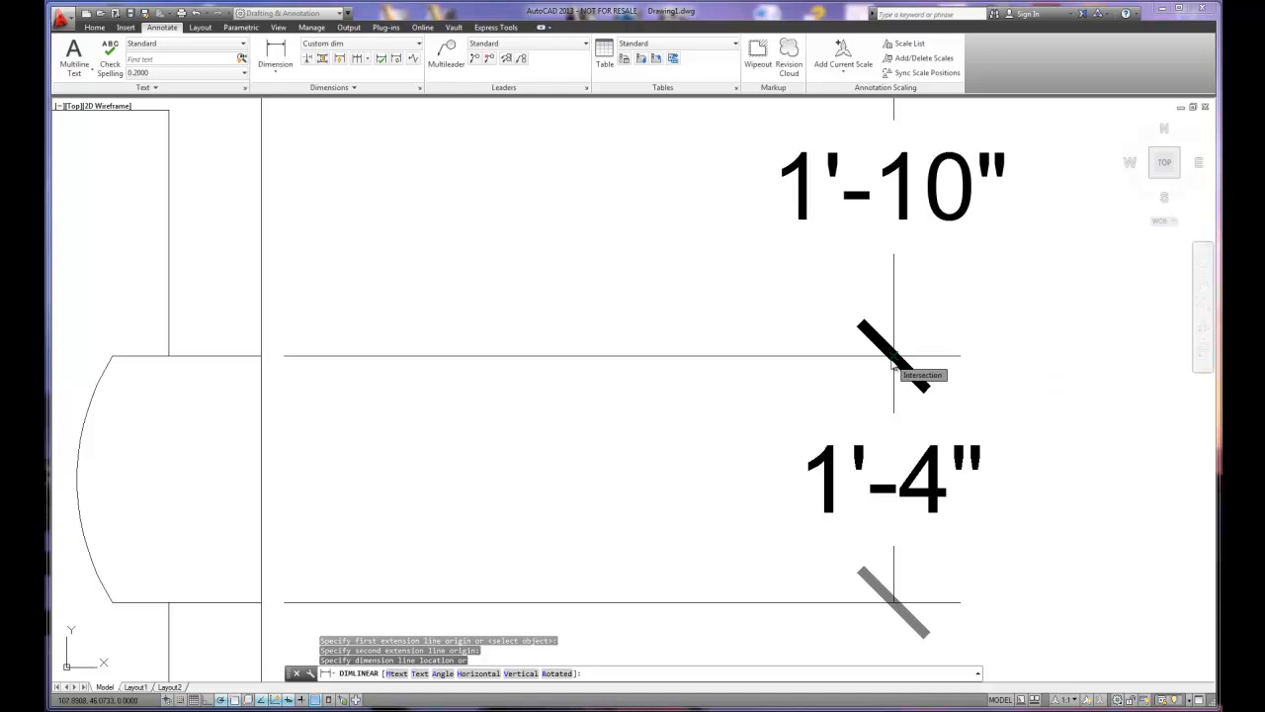
click(893, 364)
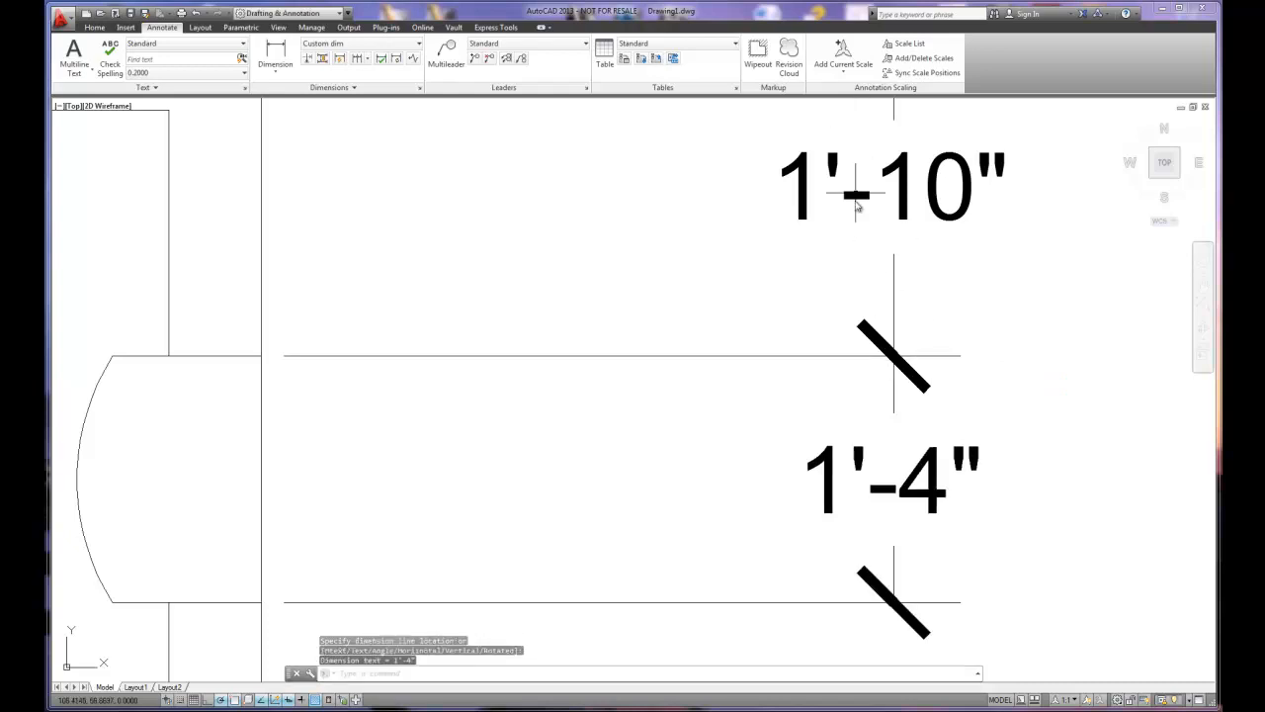
Add a radius dimension to the door arc, with its text inside the room above the circle
scroll(874, 447, down, 5)
scroll(874, 447, down, 3)
scroll(874, 446, up, 3)
scroll(850, 435, up, 2)
middle_drag(836, 429, 931, 344)
scroll(930, 345, down, 1)
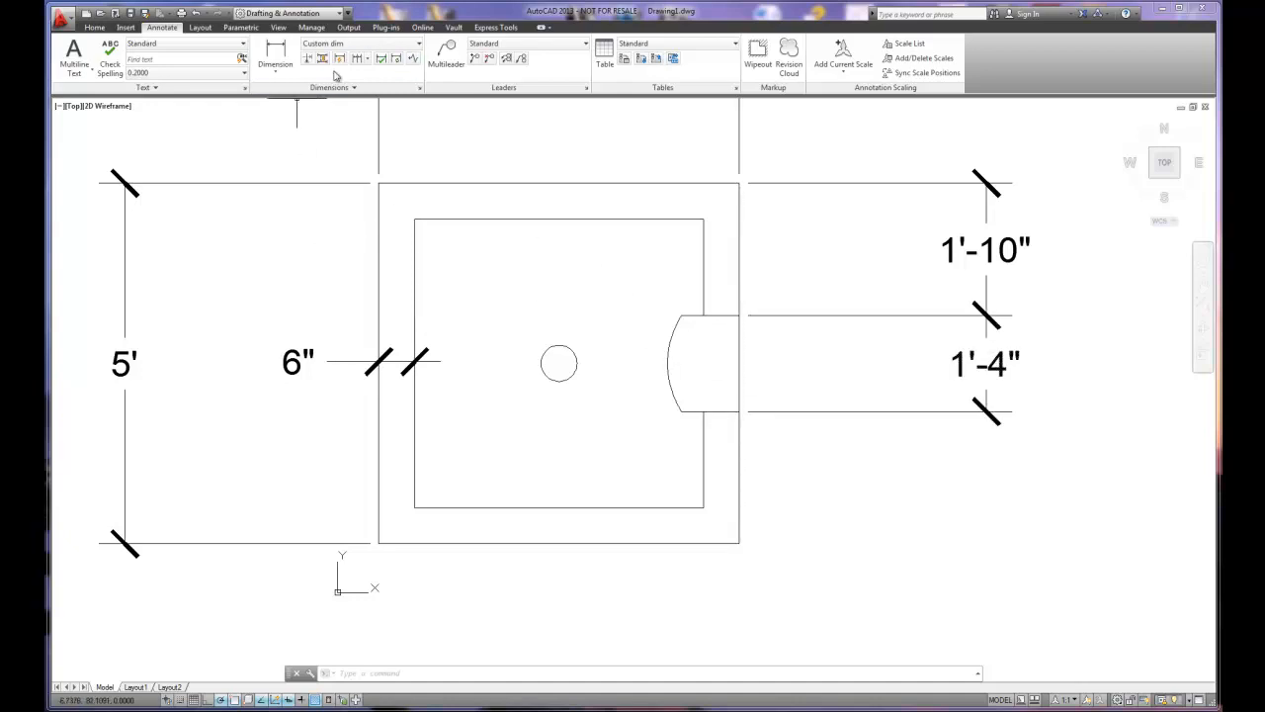
click(275, 66)
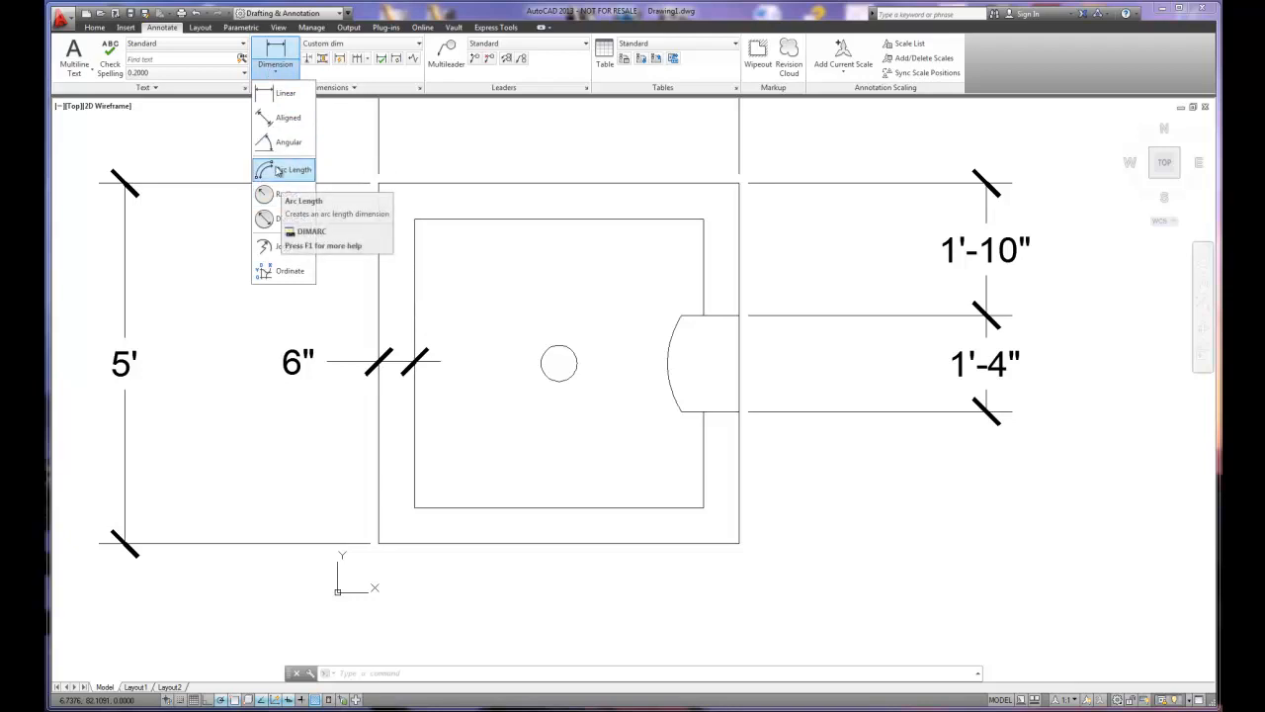
click(285, 194)
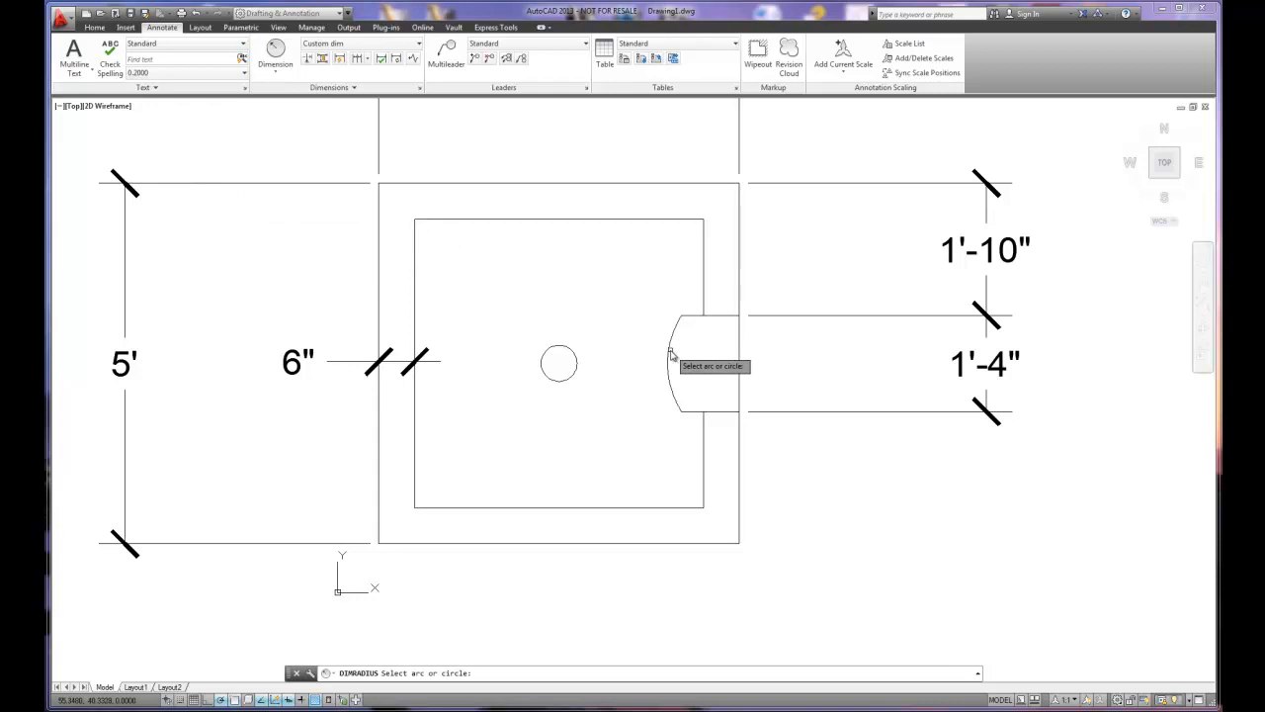
click(670, 354)
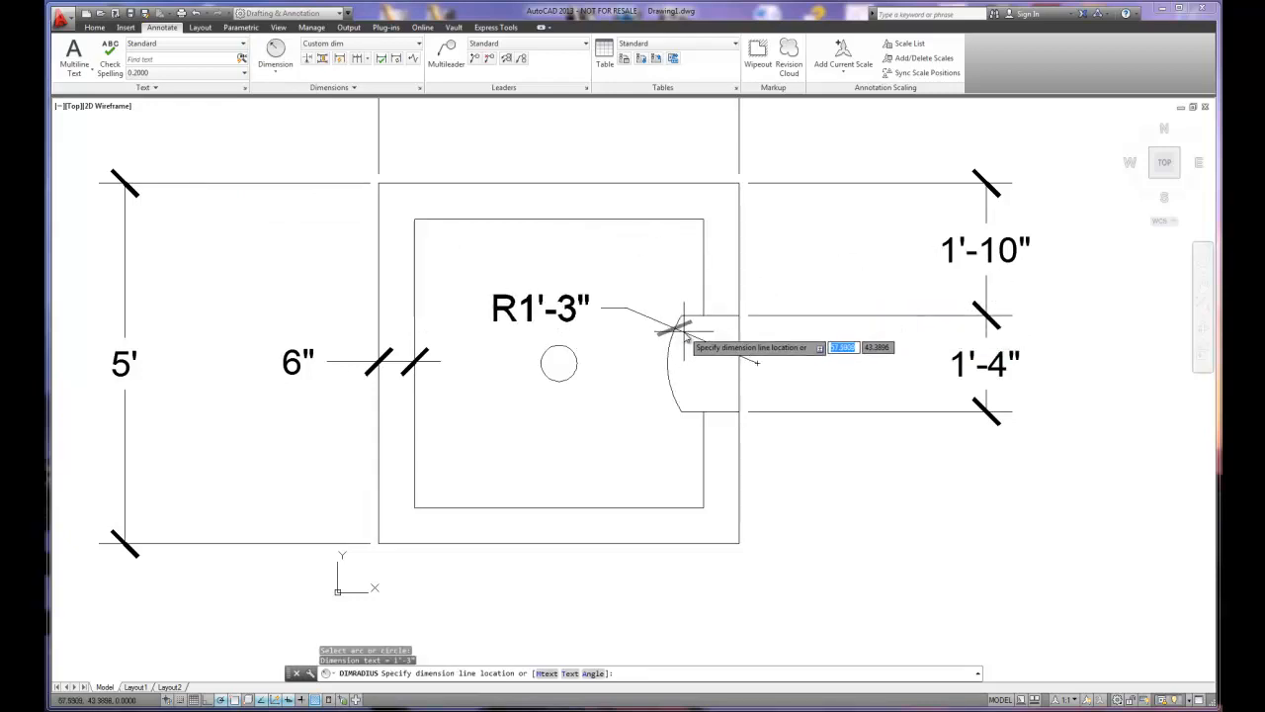
click(682, 327)
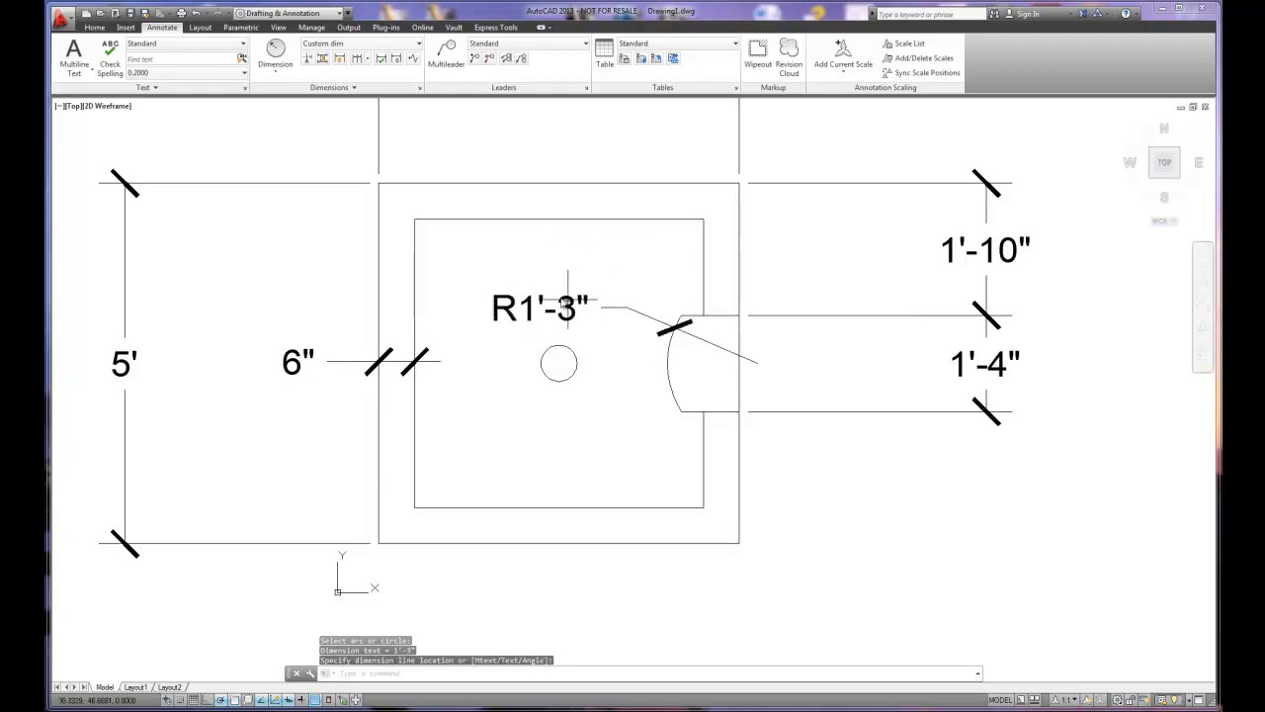
Add a diameter dimension to the circle at the room's center, with its text below and left of the circle
click(276, 66)
click(287, 218)
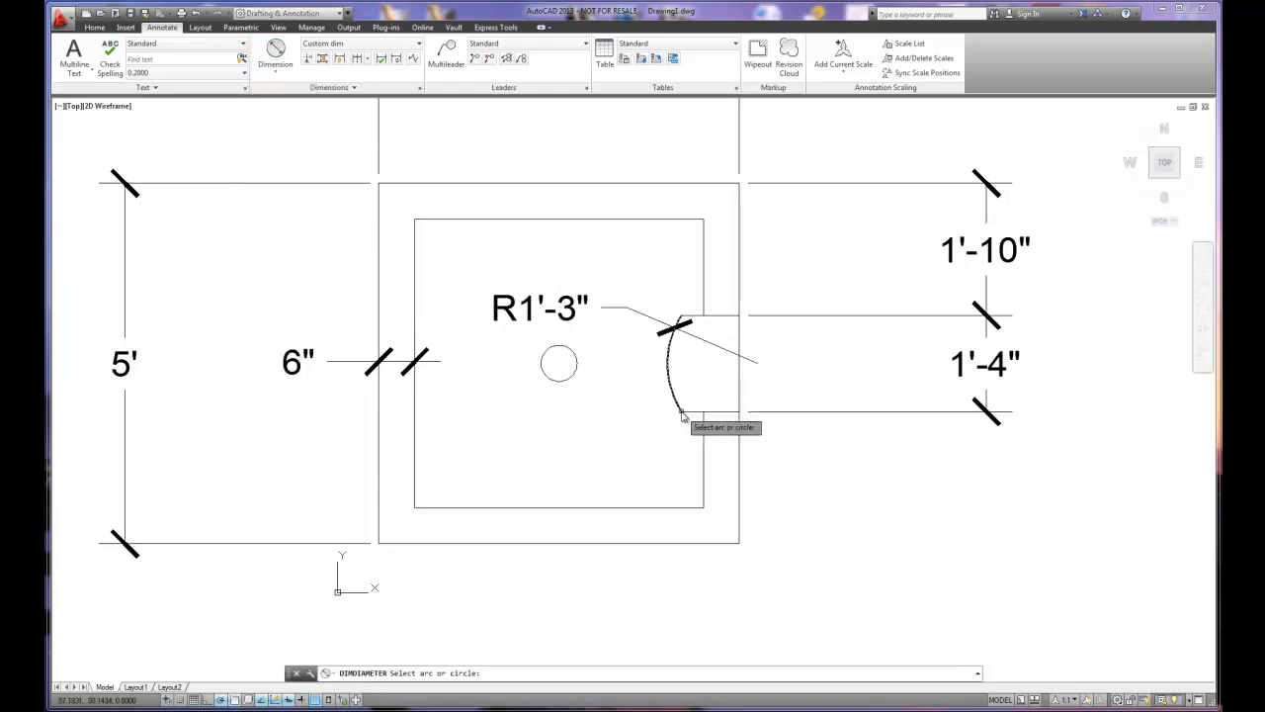
click(570, 380)
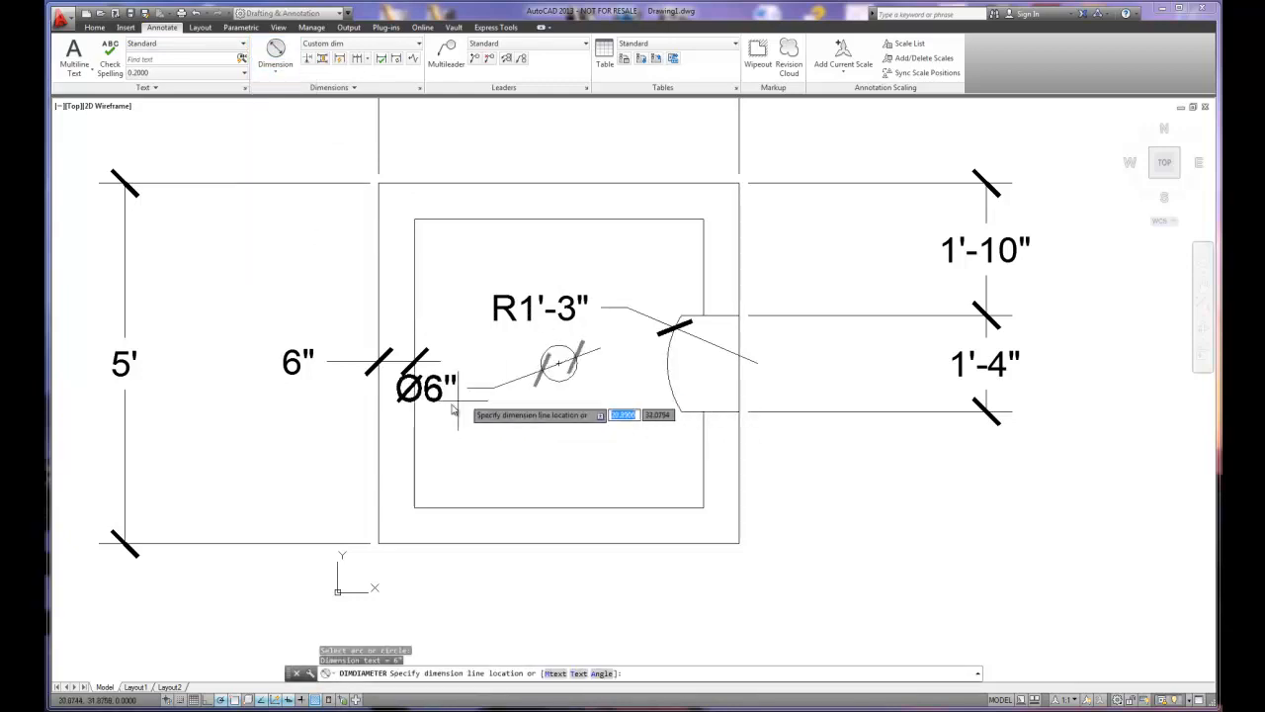
click(521, 440)
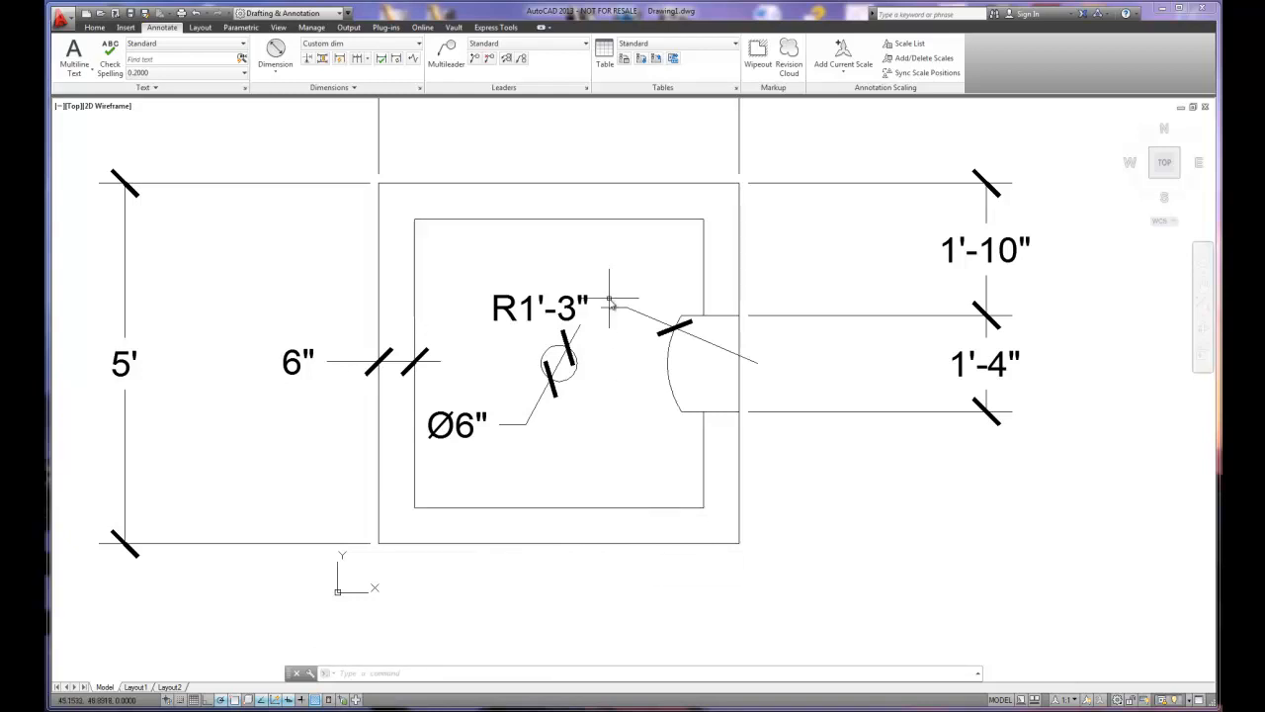
Select all the linear, radius and diameter dimensions on the plan and switch them to the Standard dimension style
scroll(657, 318, down, 4)
scroll(660, 324, up, 2)
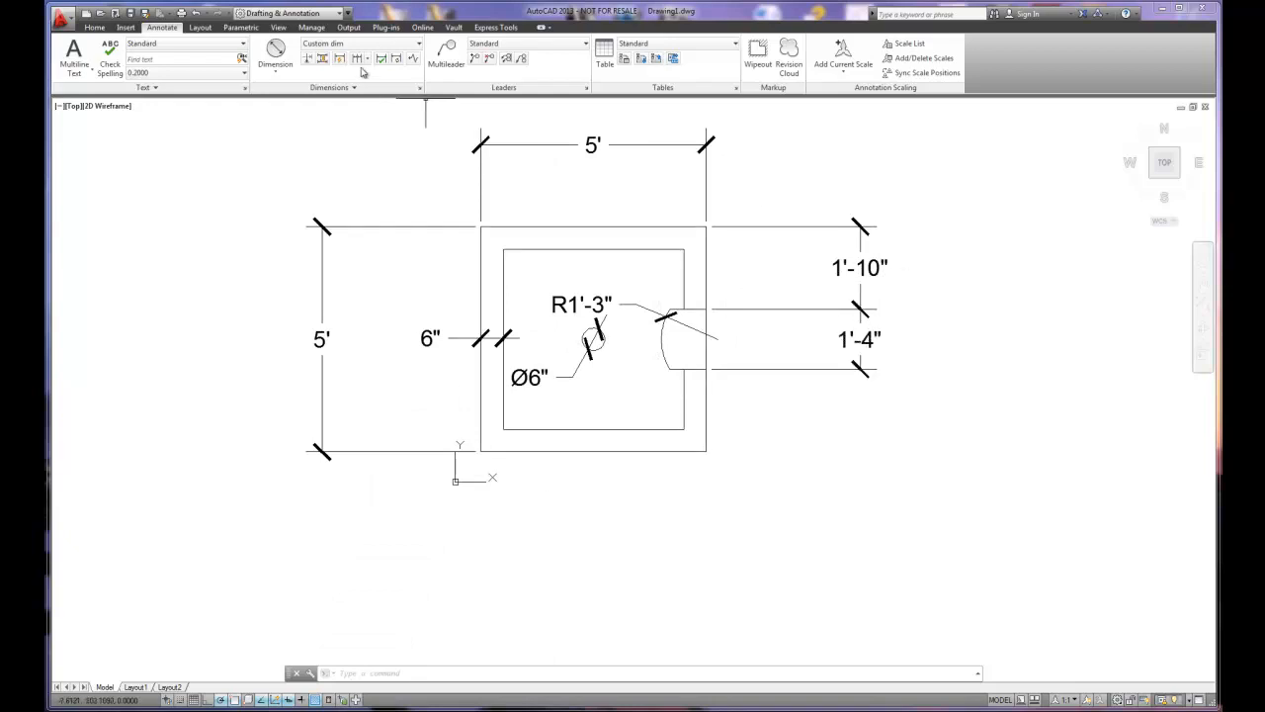
click(420, 89)
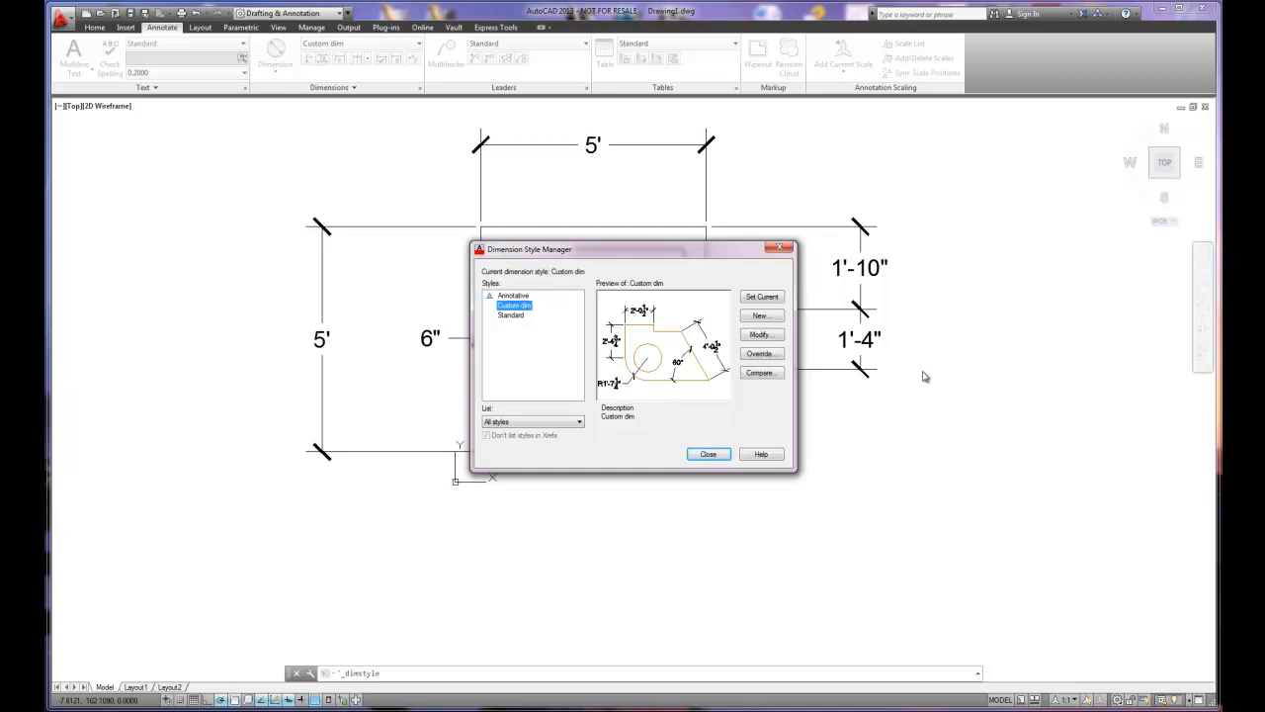
click(709, 454)
click(859, 348)
click(859, 247)
click(597, 144)
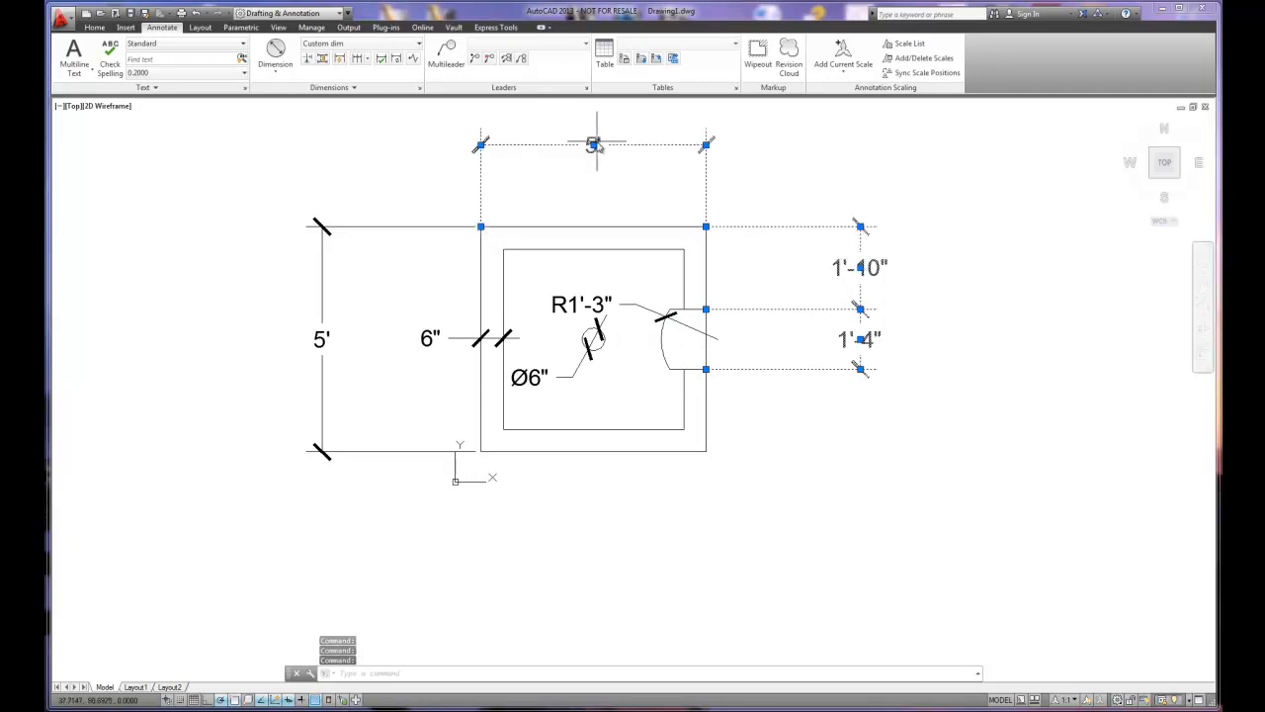
click(430, 338)
click(322, 339)
click(584, 303)
click(529, 377)
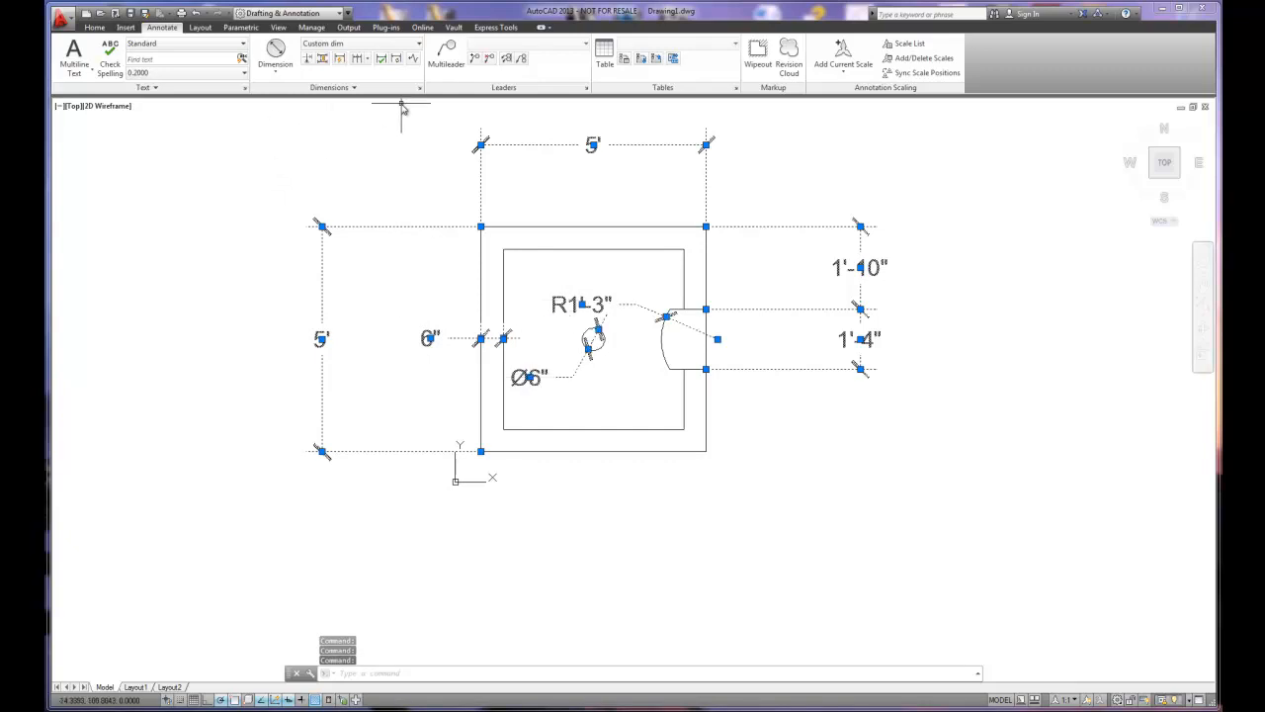
right_click(417, 166)
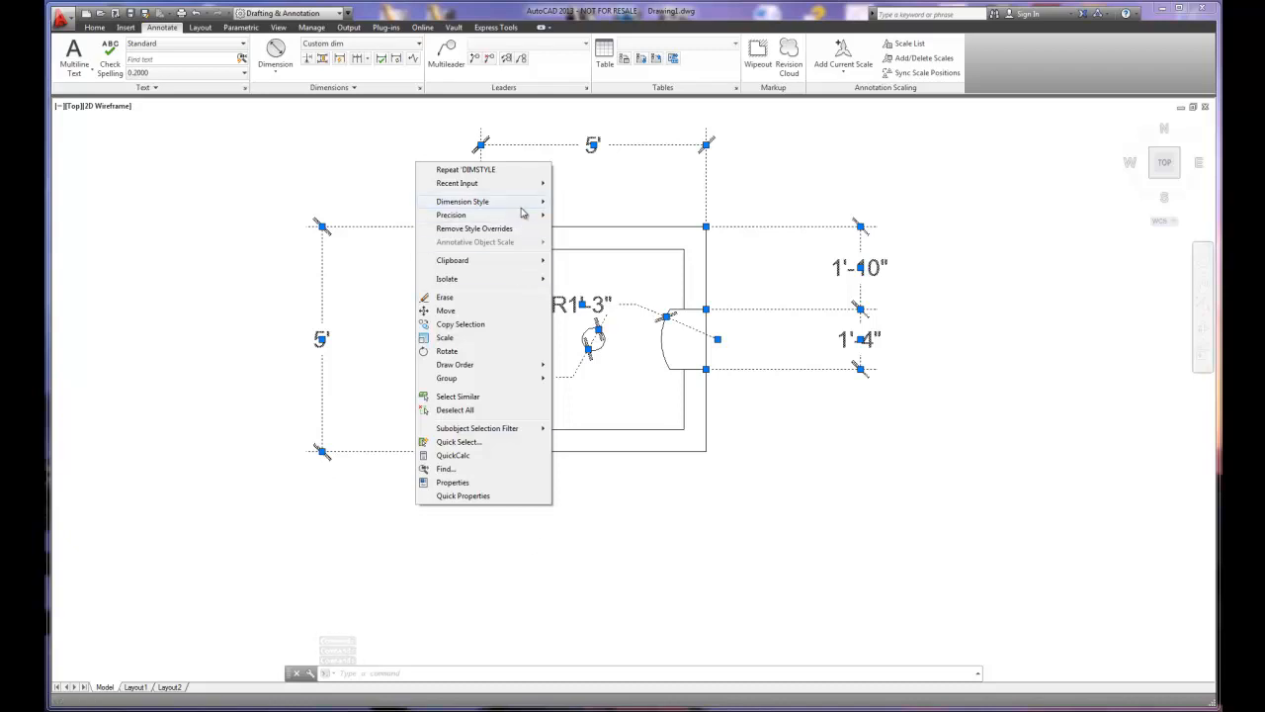
mouse_move(524, 210)
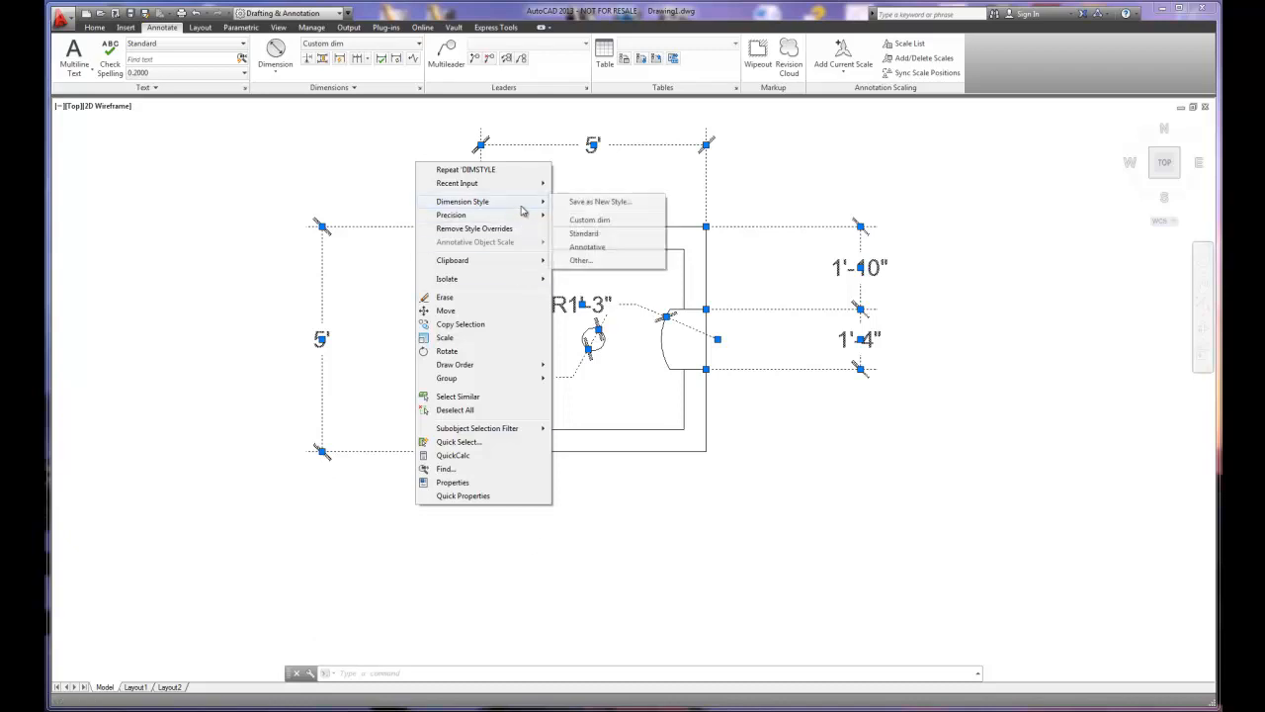
click(595, 236)
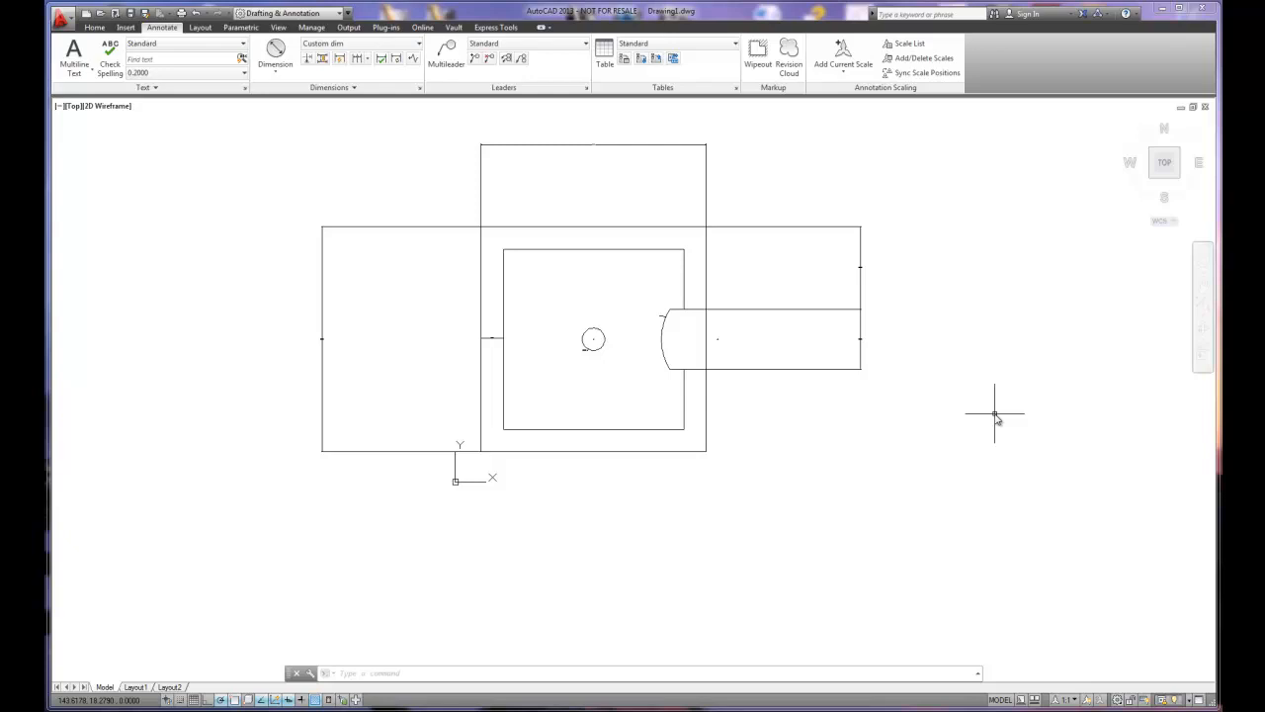
Modify the Standard dimension style to use an overall scale of 12
click(422, 90)
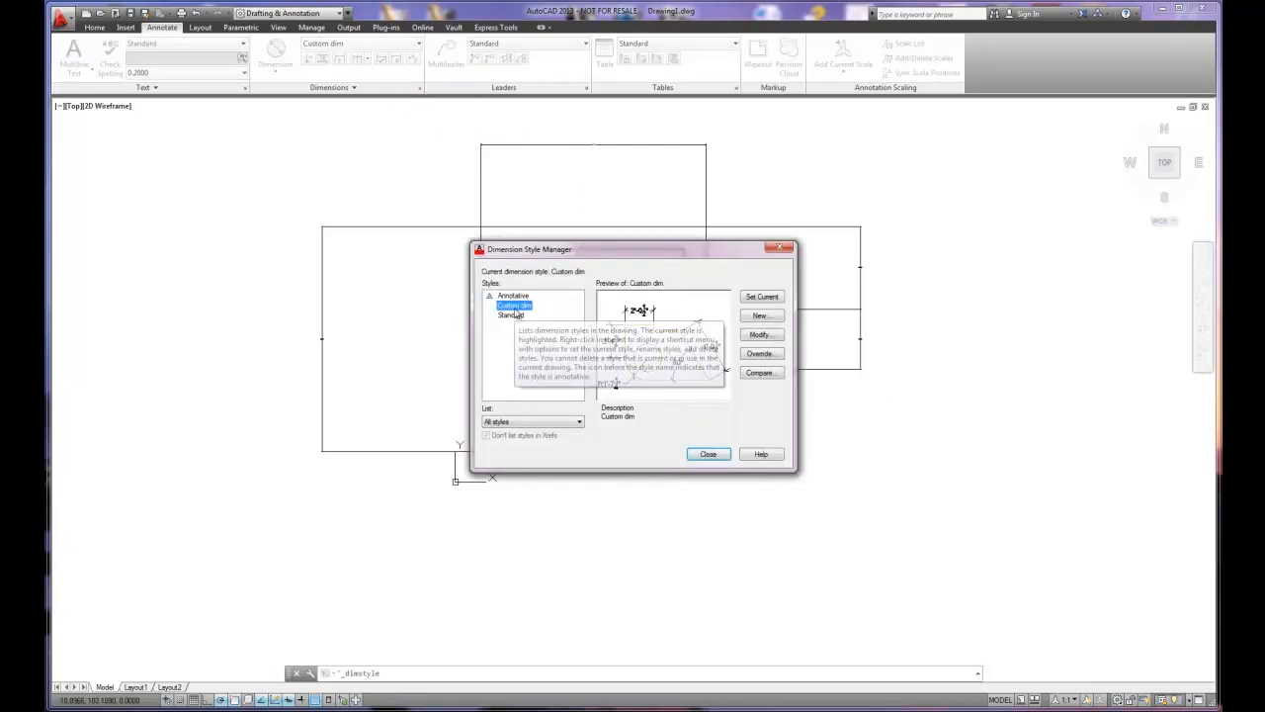
click(511, 315)
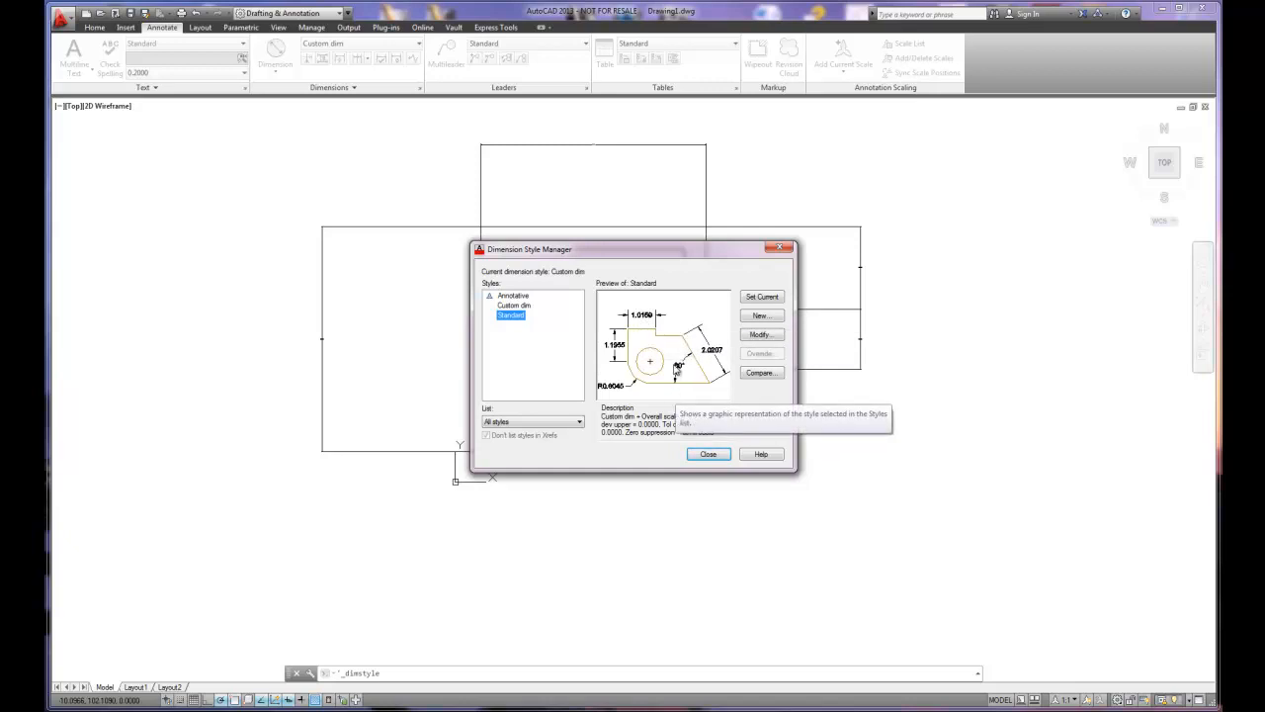
click(772, 338)
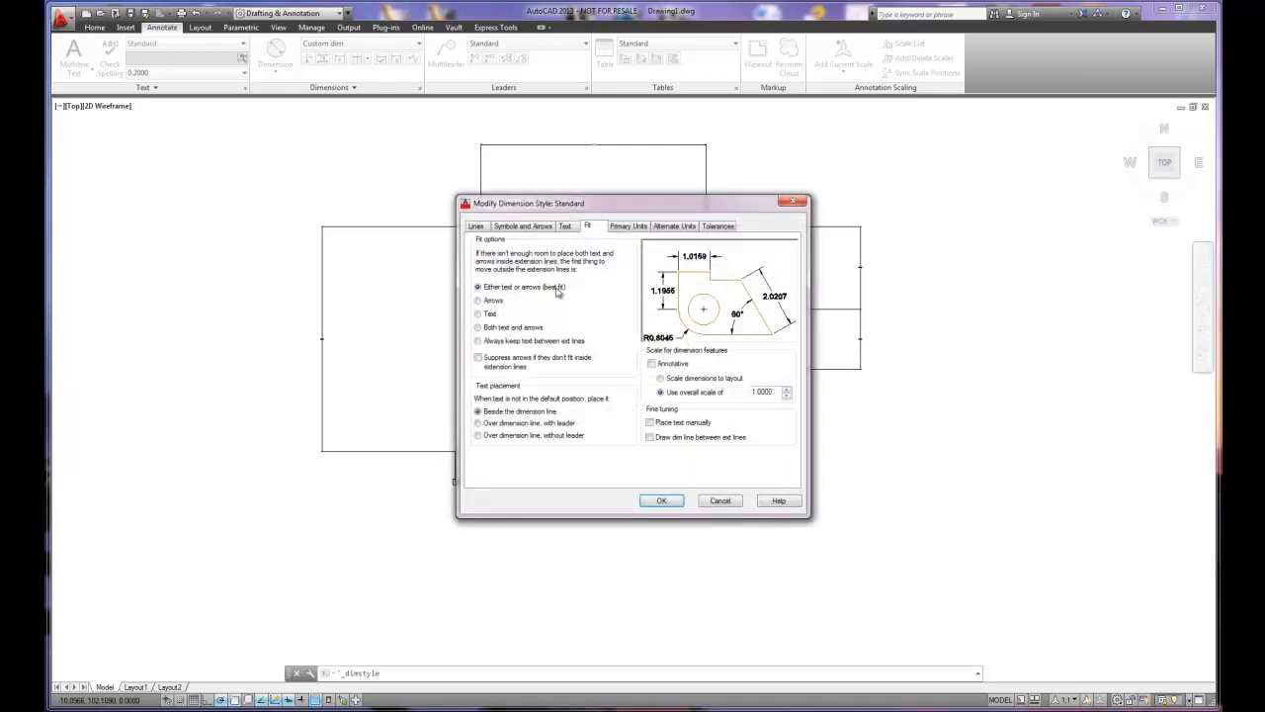
double_click(763, 392)
text(12)
Set the Standard style's linear dimension precision to 0.00 and apply the style changes to the drawing
click(628, 226)
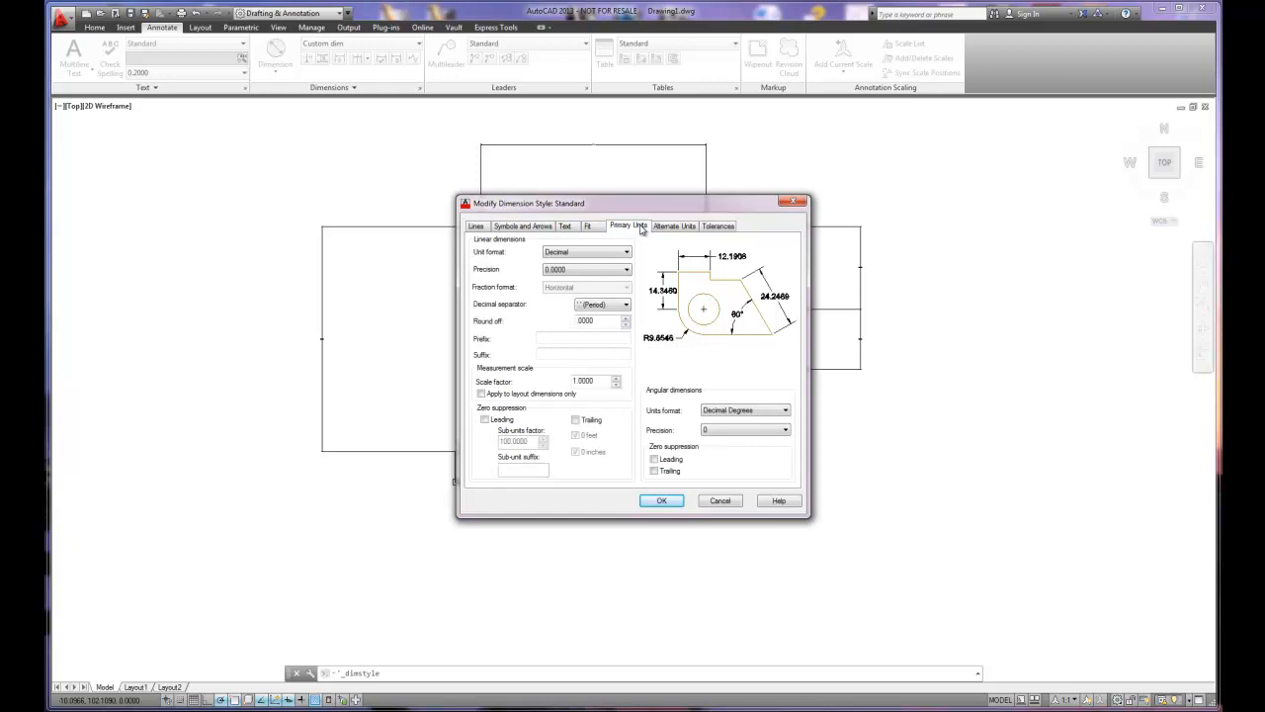
click(593, 271)
click(582, 296)
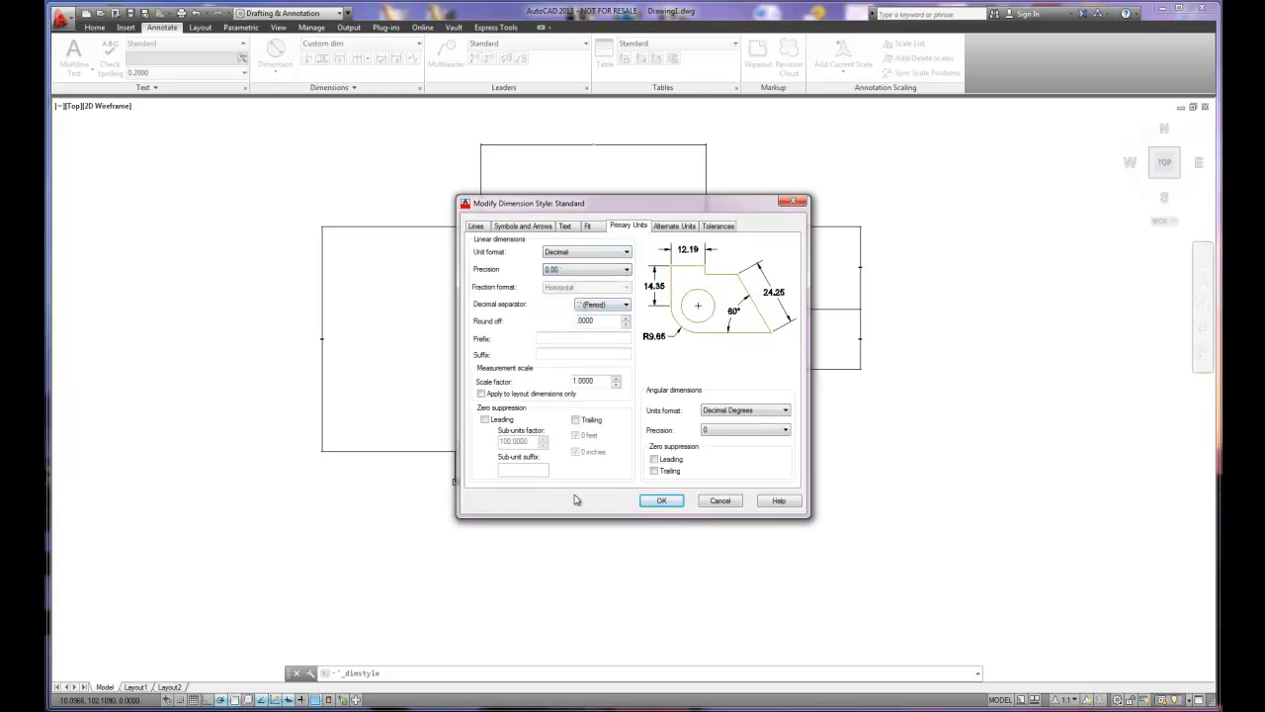
click(663, 502)
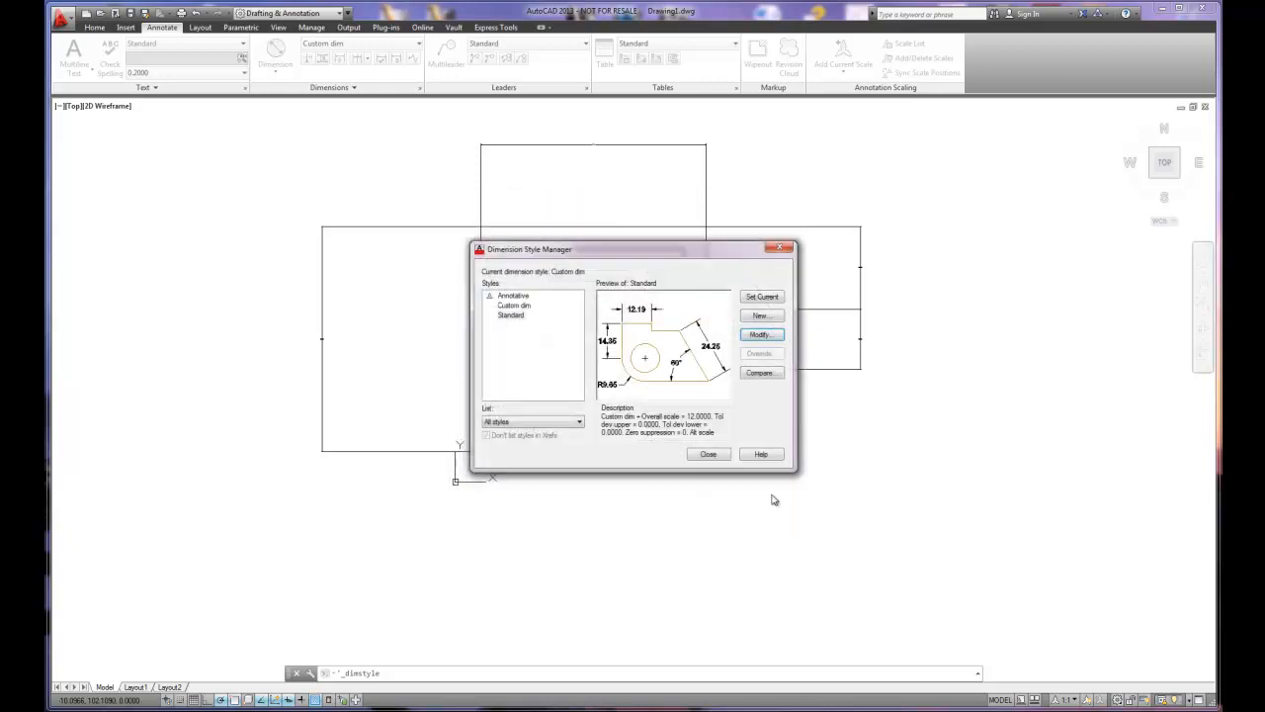
click(708, 455)
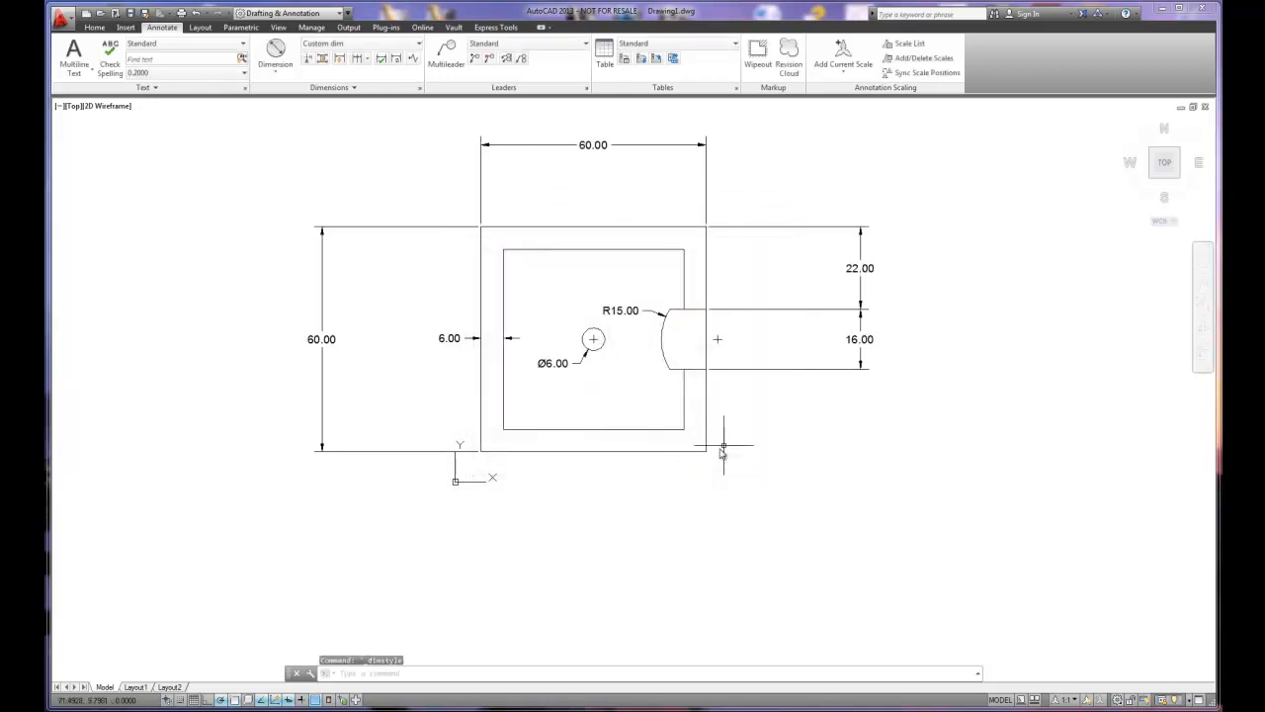
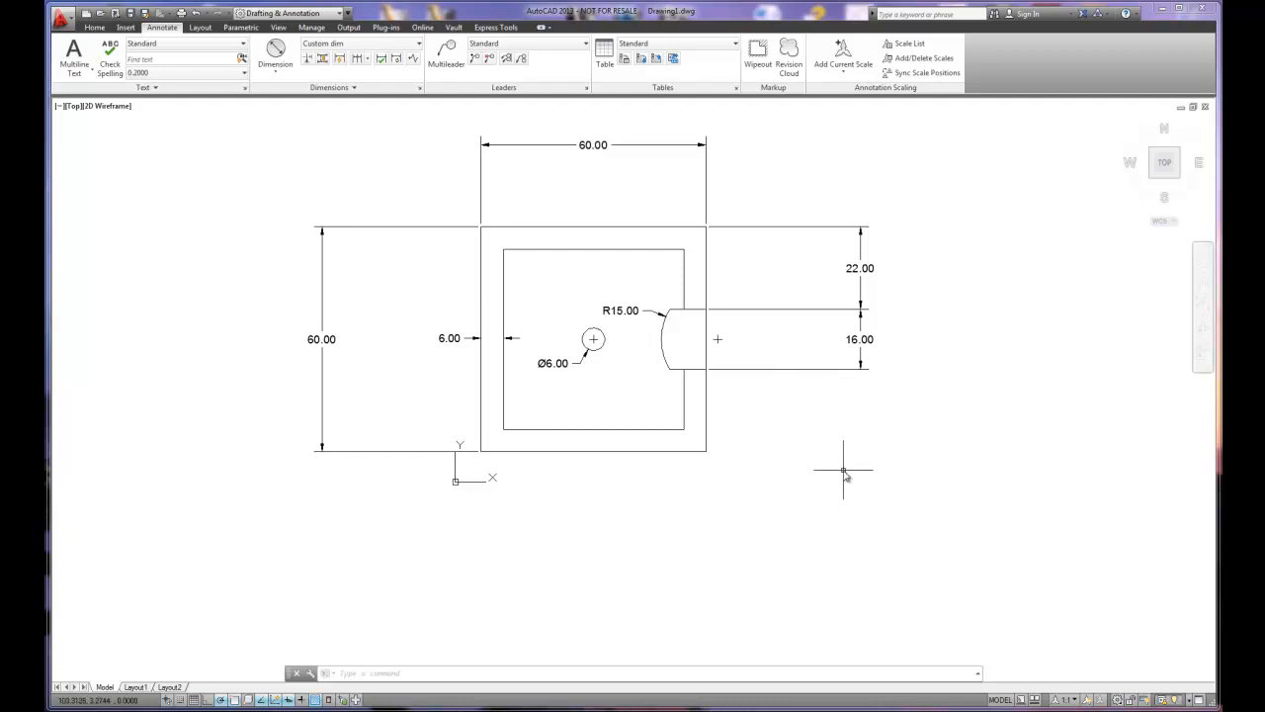
Move the circle's diameter dimension text outside the room, just beyond the left wall and below the wall thickness dimension
click(553, 376)
click(553, 363)
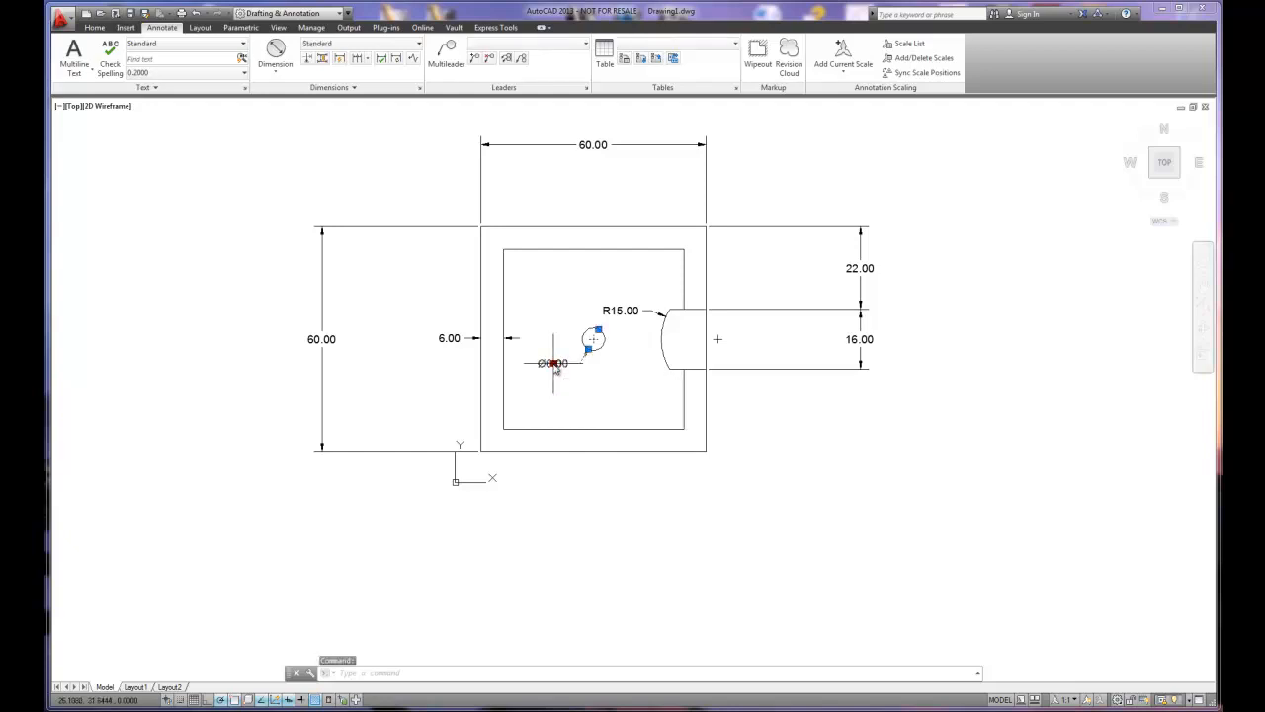
click(453, 376)
key(Escape)
key(Escape)
Move the door arc's radius dimension text to the inner side of the arc, over the upper part of the door opening
click(620, 311)
click(621, 311)
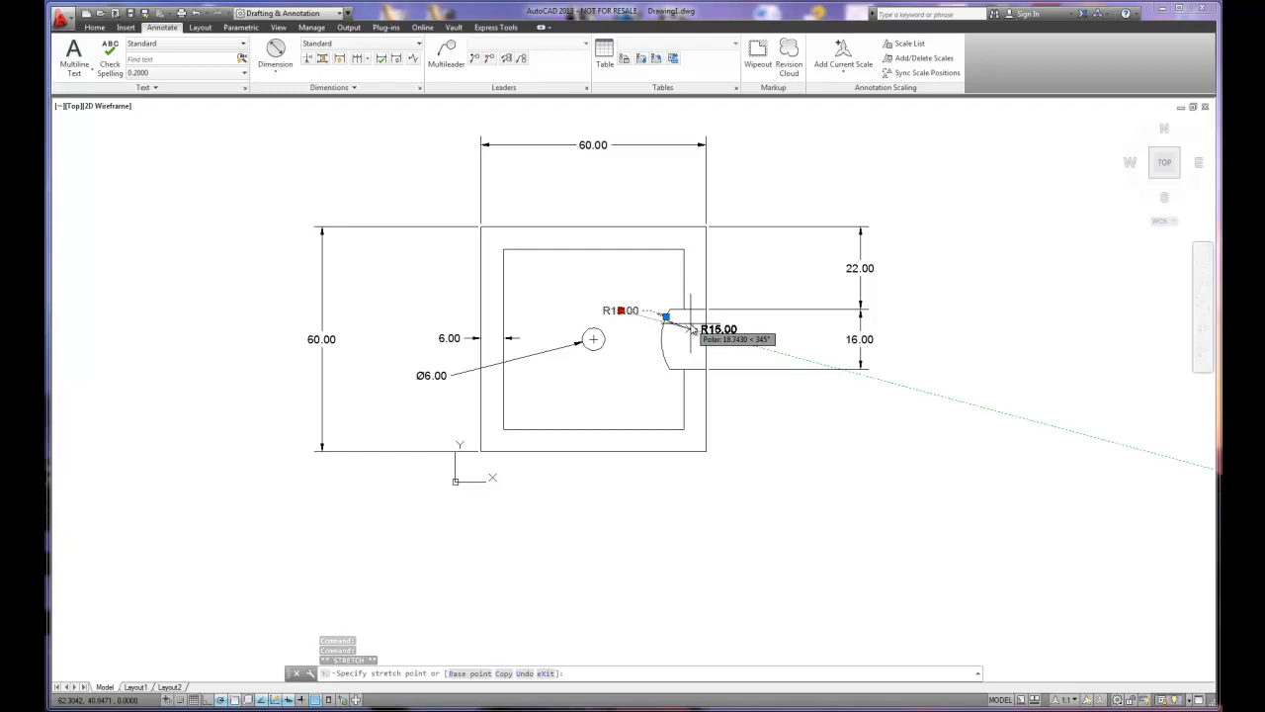
click(691, 328)
key(Escape)
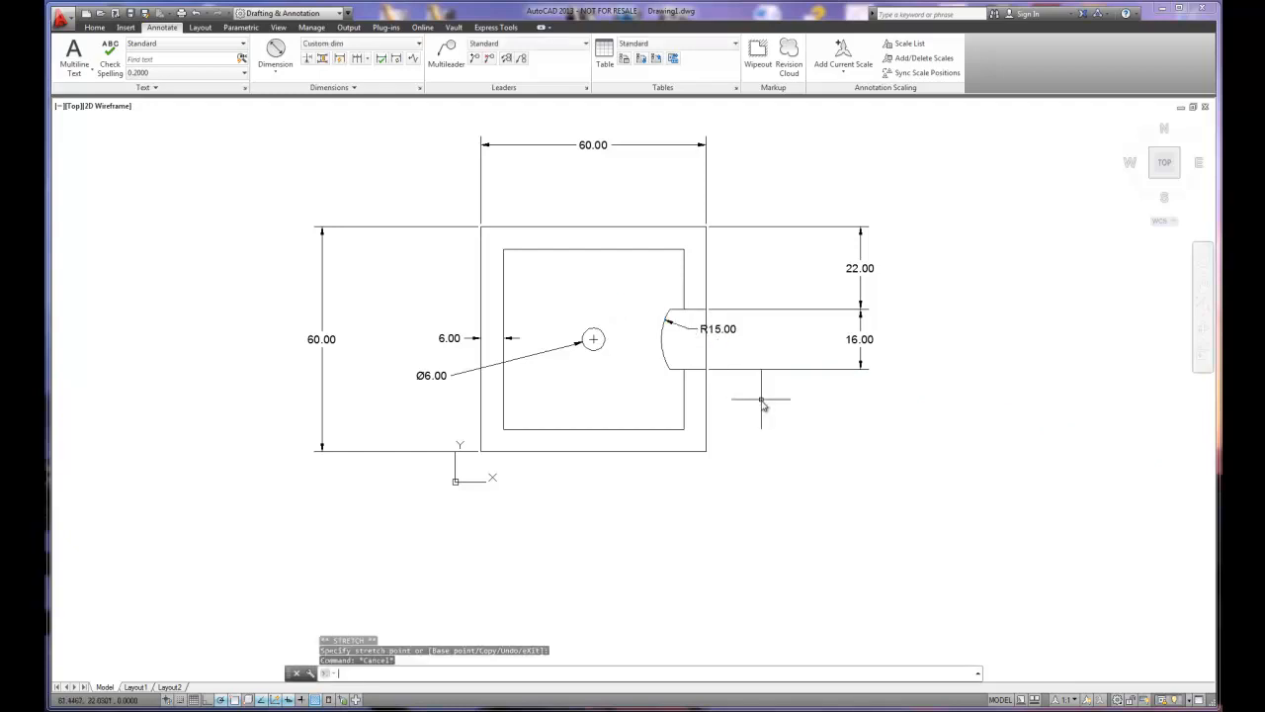
Move the radius dimension text down to the lower part of the door opening, keeping it on the arc's inner side
click(722, 333)
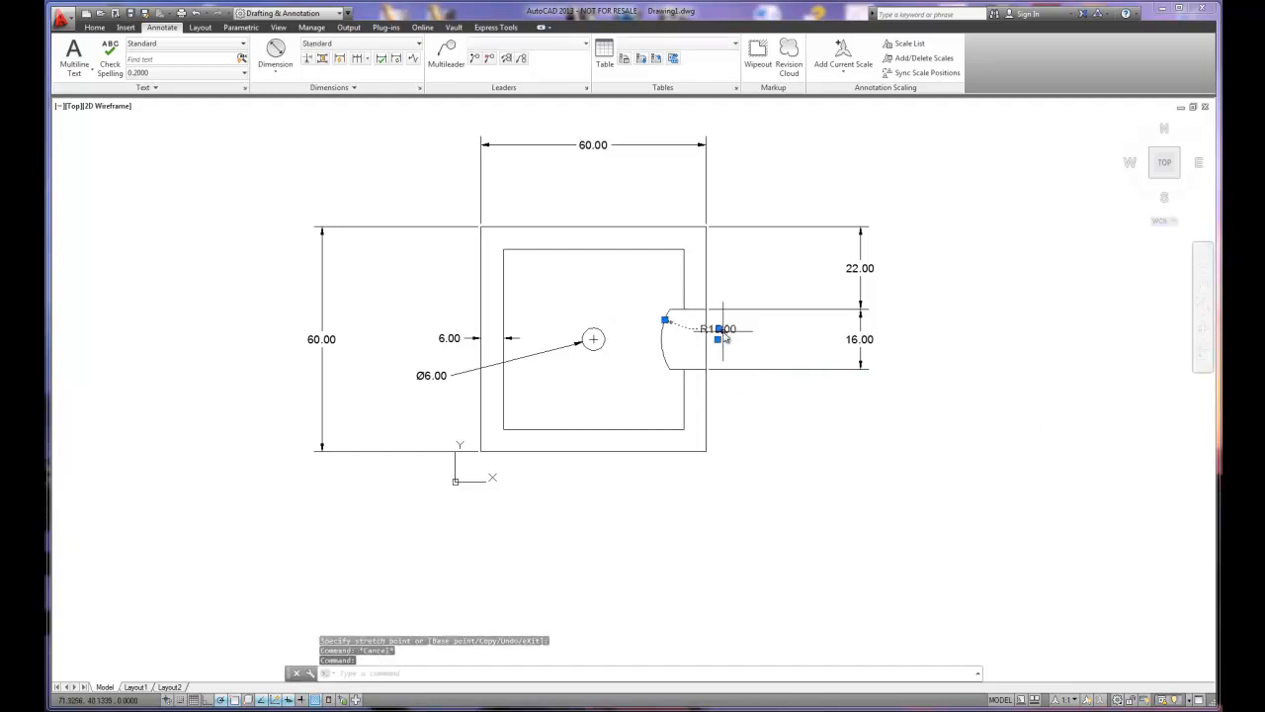
click(719, 328)
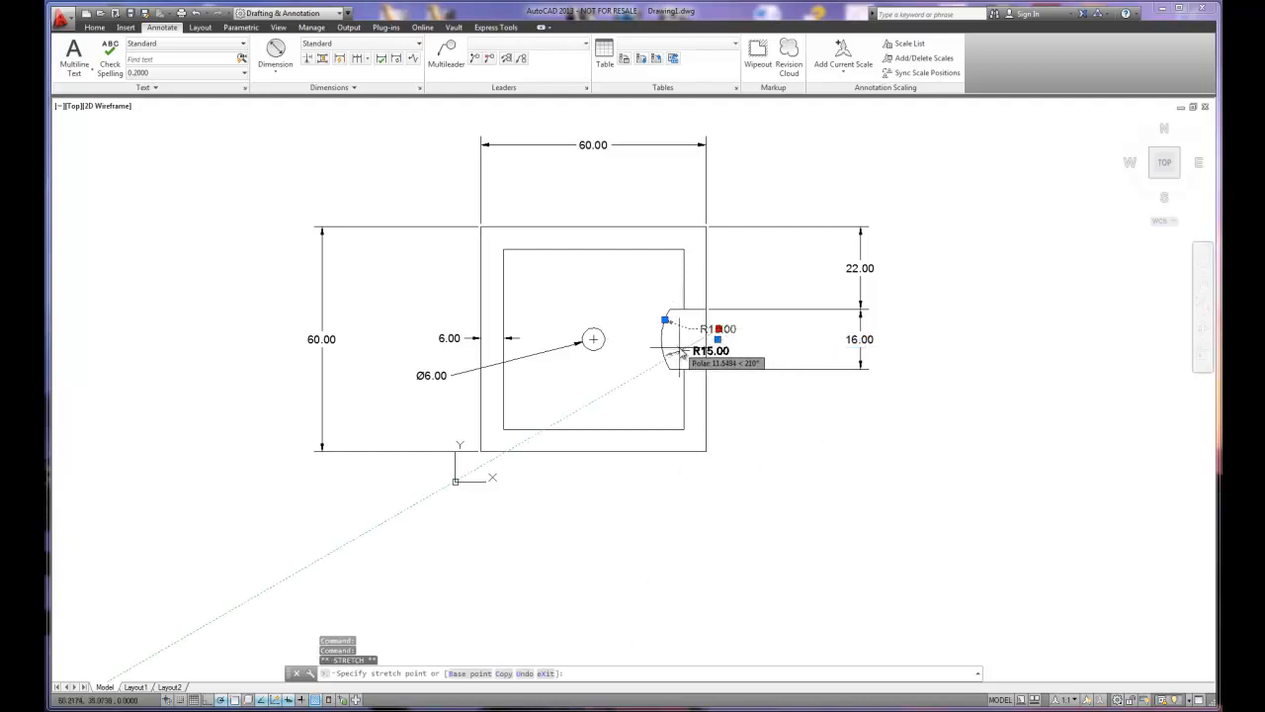
click(676, 353)
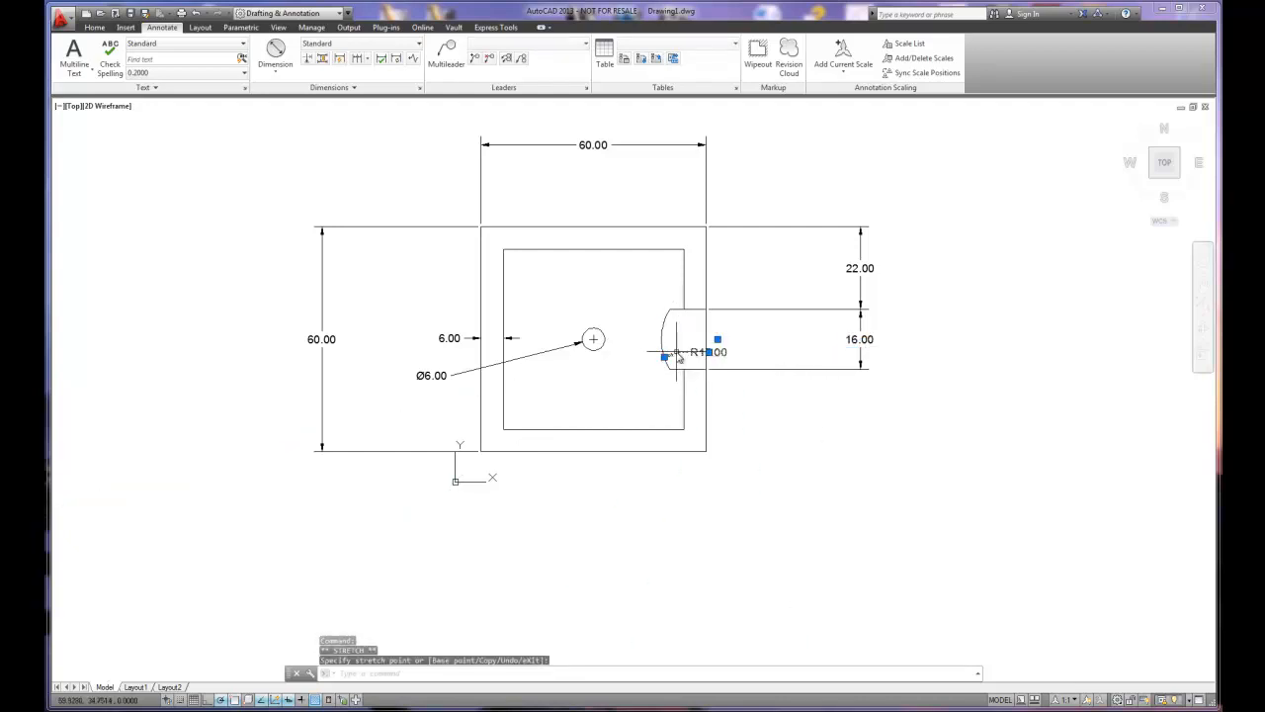
key(Escape)
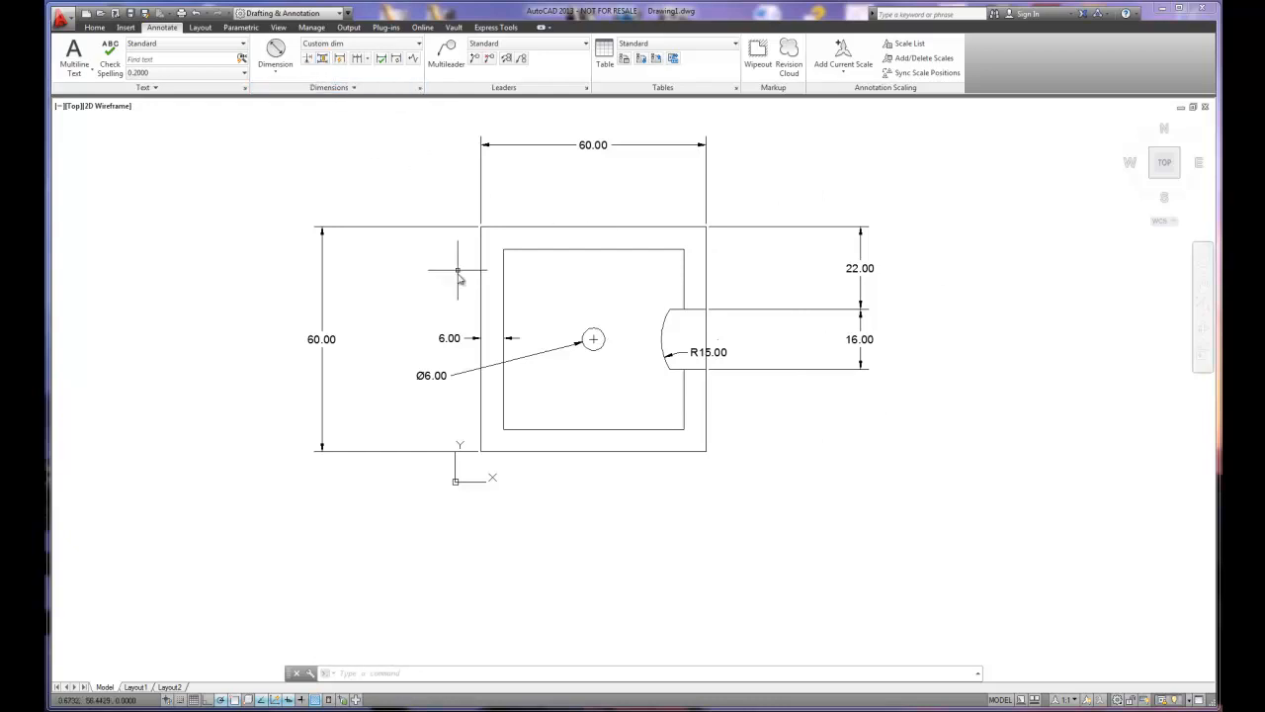
Switch the circle's diameter dimension to the Custom dim style and move its text up, above the wall thickness dimension
click(437, 375)
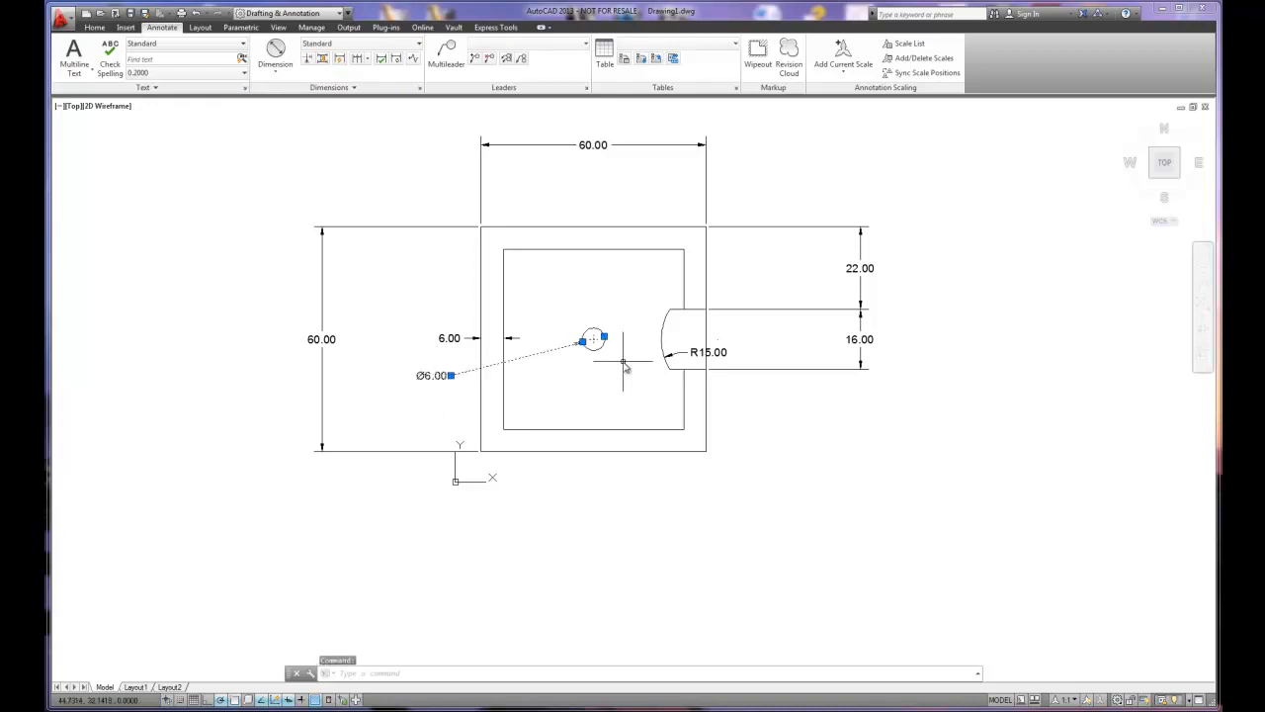
right_click(435, 376)
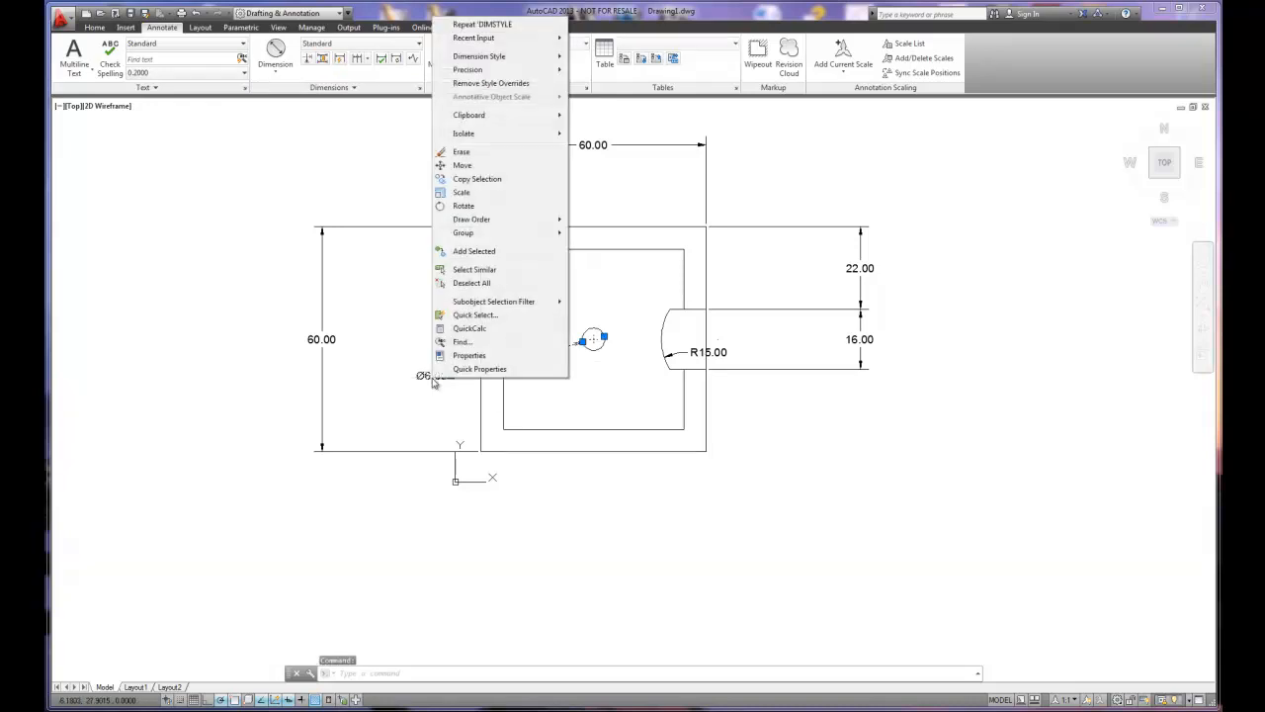
mouse_move(484, 57)
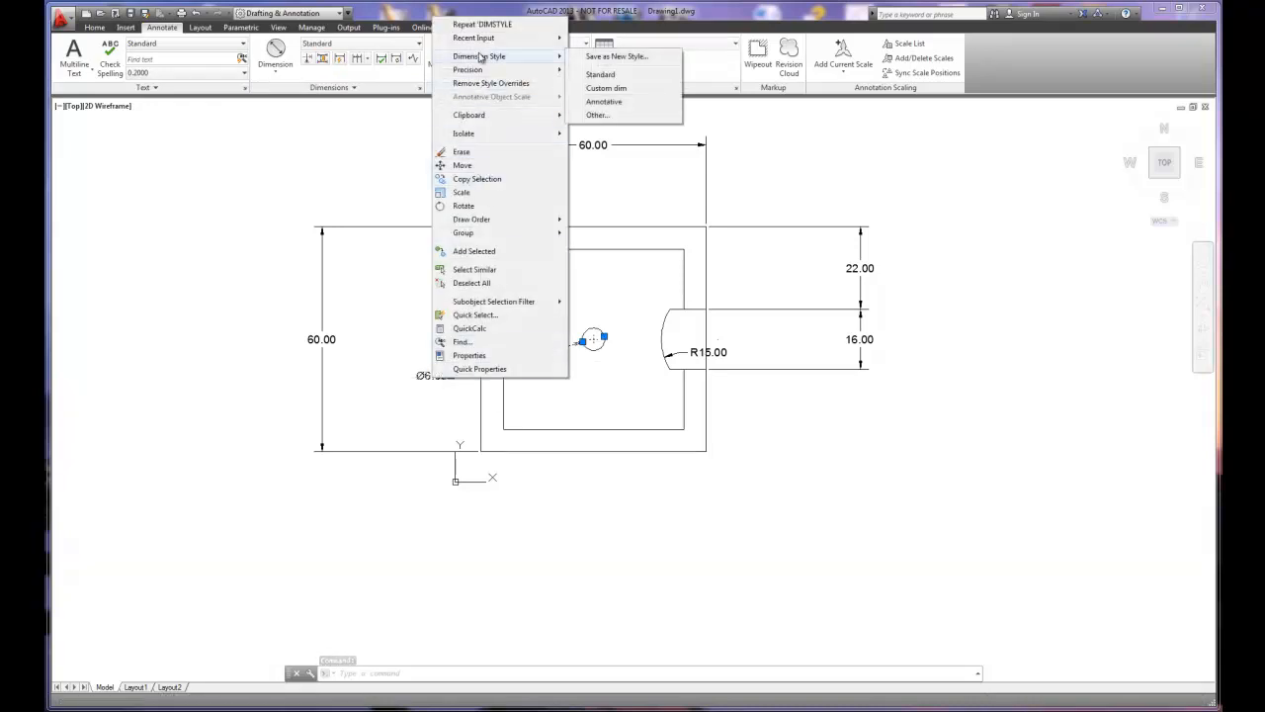
click(606, 88)
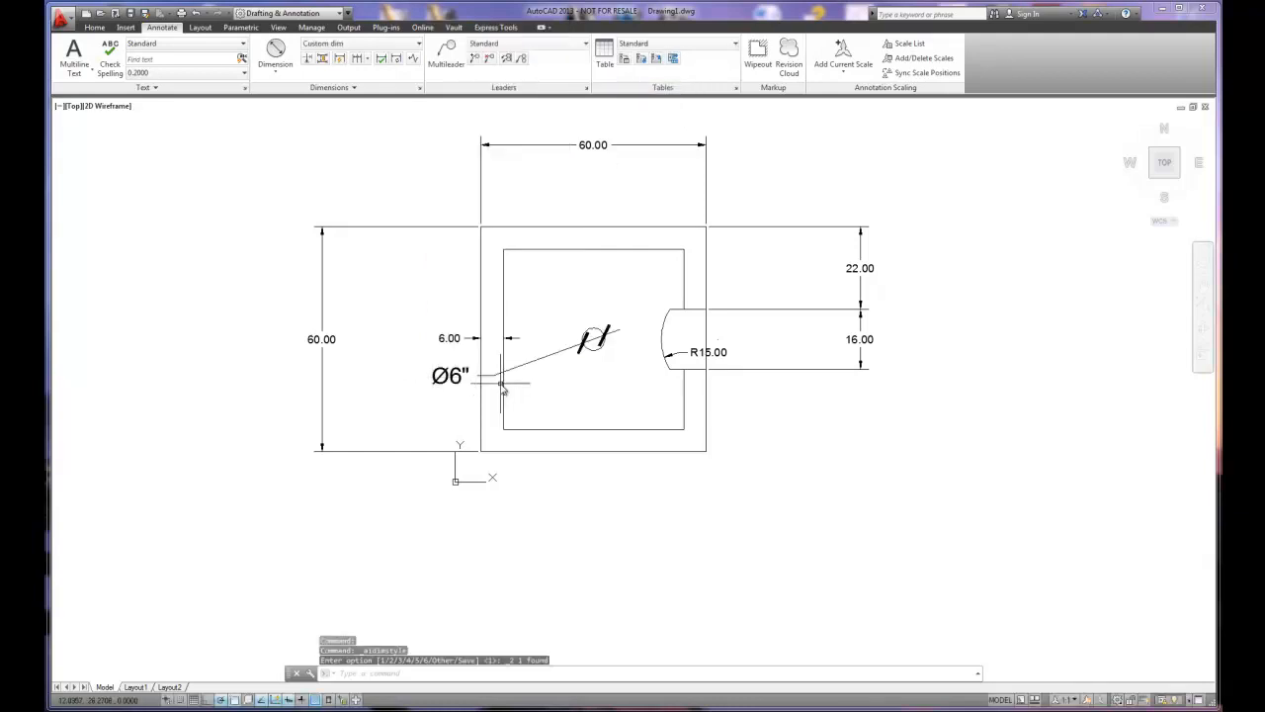
click(450, 375)
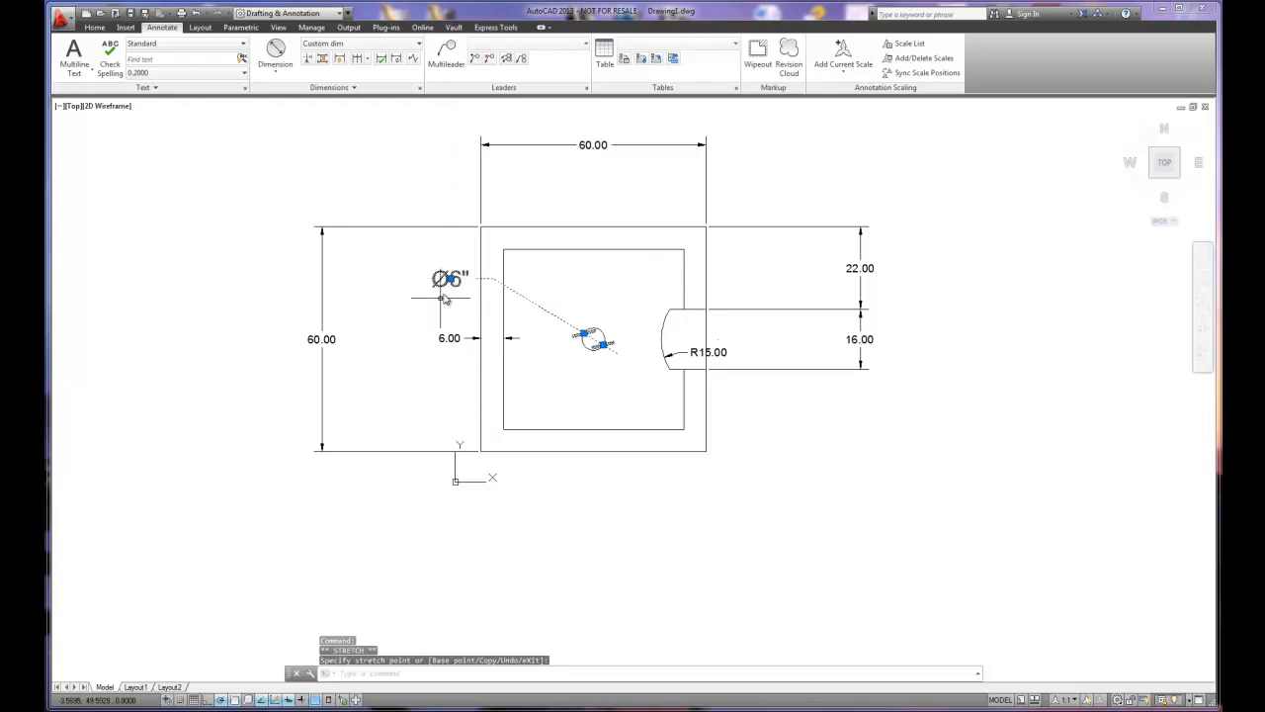
key(Escape)
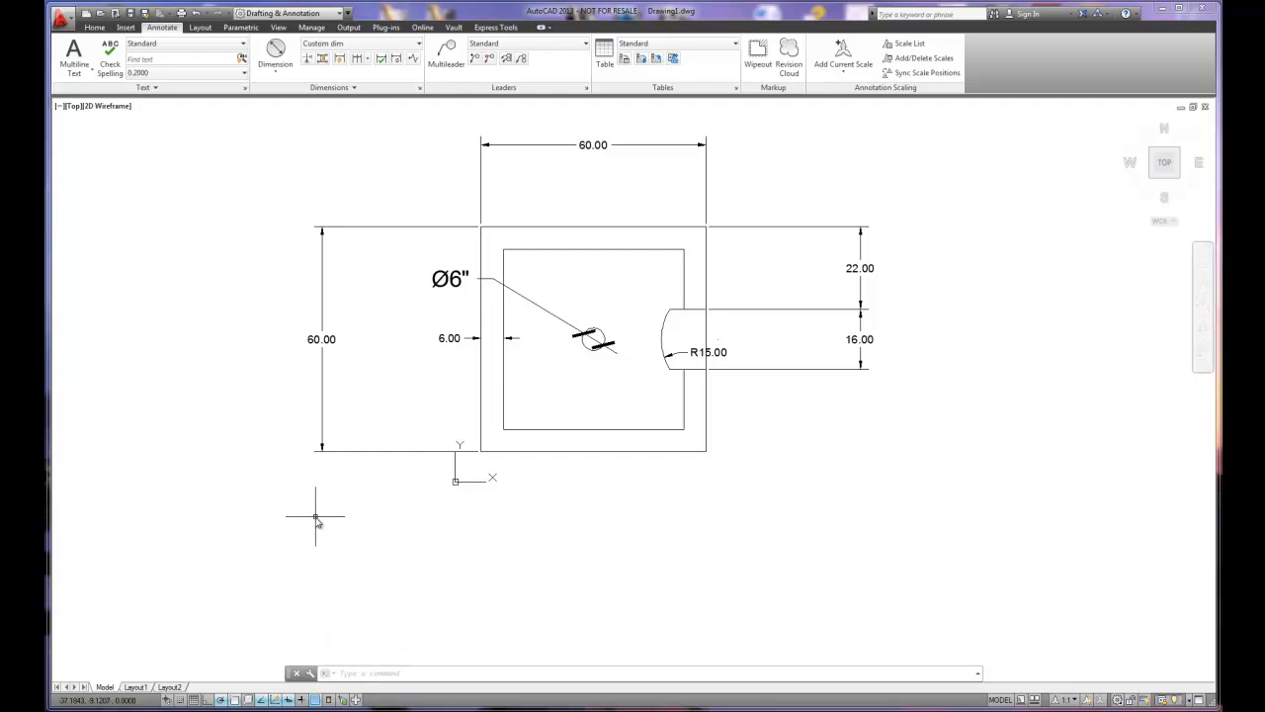
Move the door arc's radius dimension text into the room, below and slightly left of the center circle
click(719, 352)
click(709, 352)
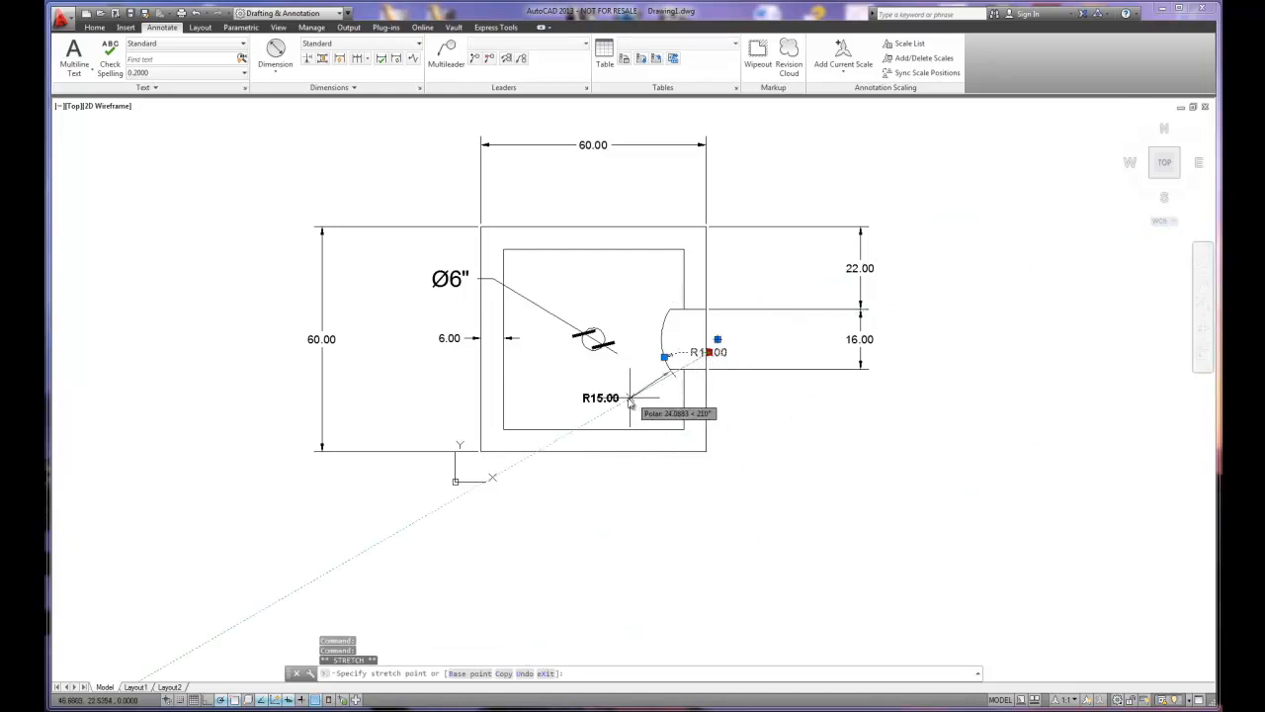
click(563, 376)
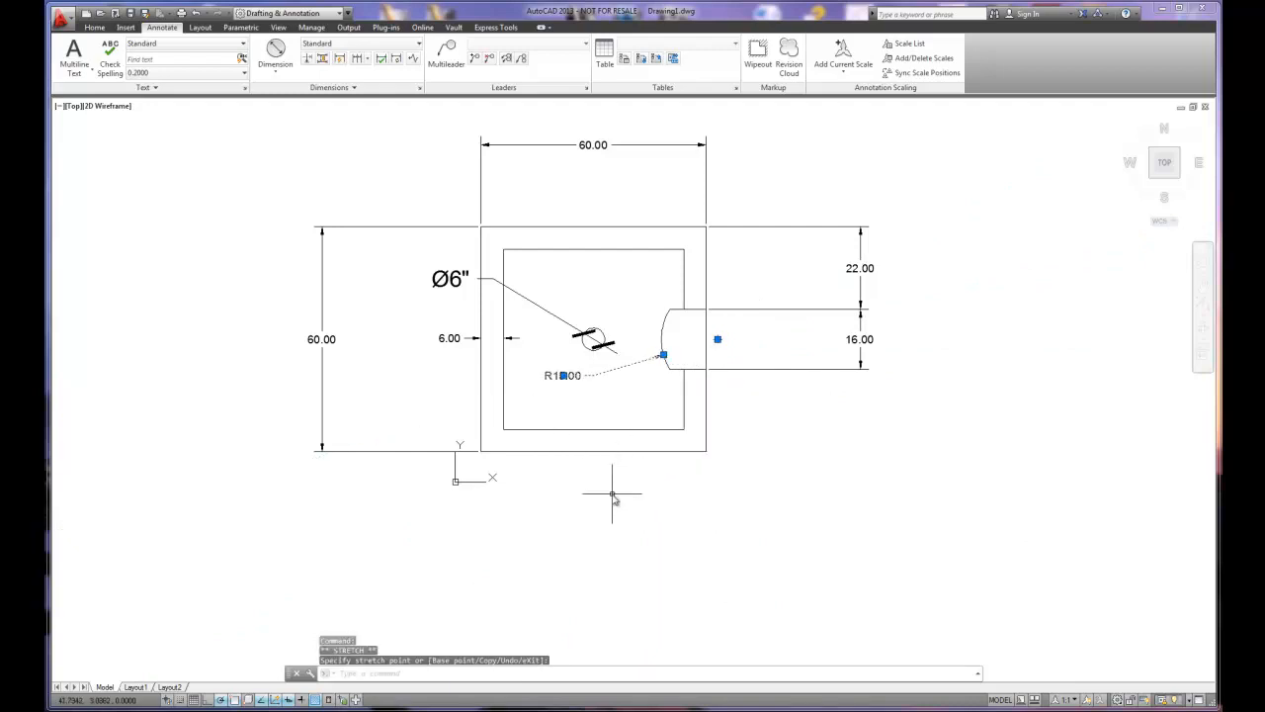
key(Escape)
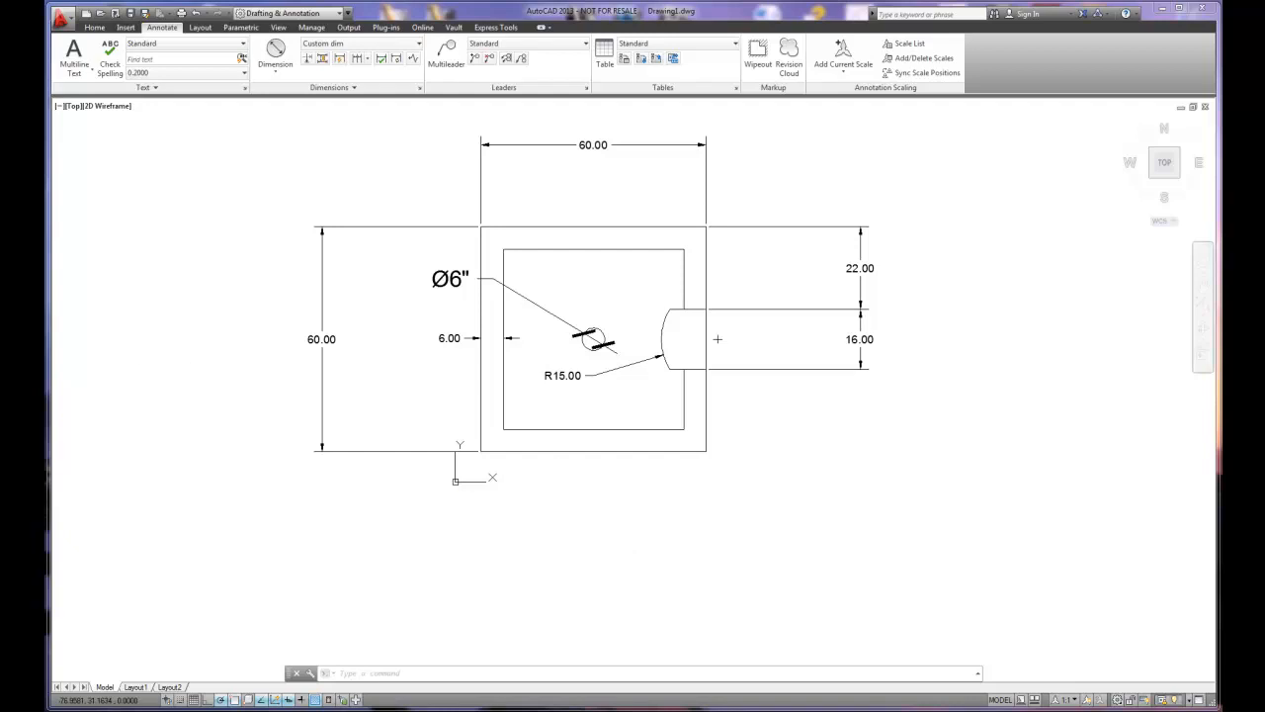
Erase the diameter dimension from the circle at the room's center
scroll(633, 353, up, 9)
scroll(633, 353, down, 7)
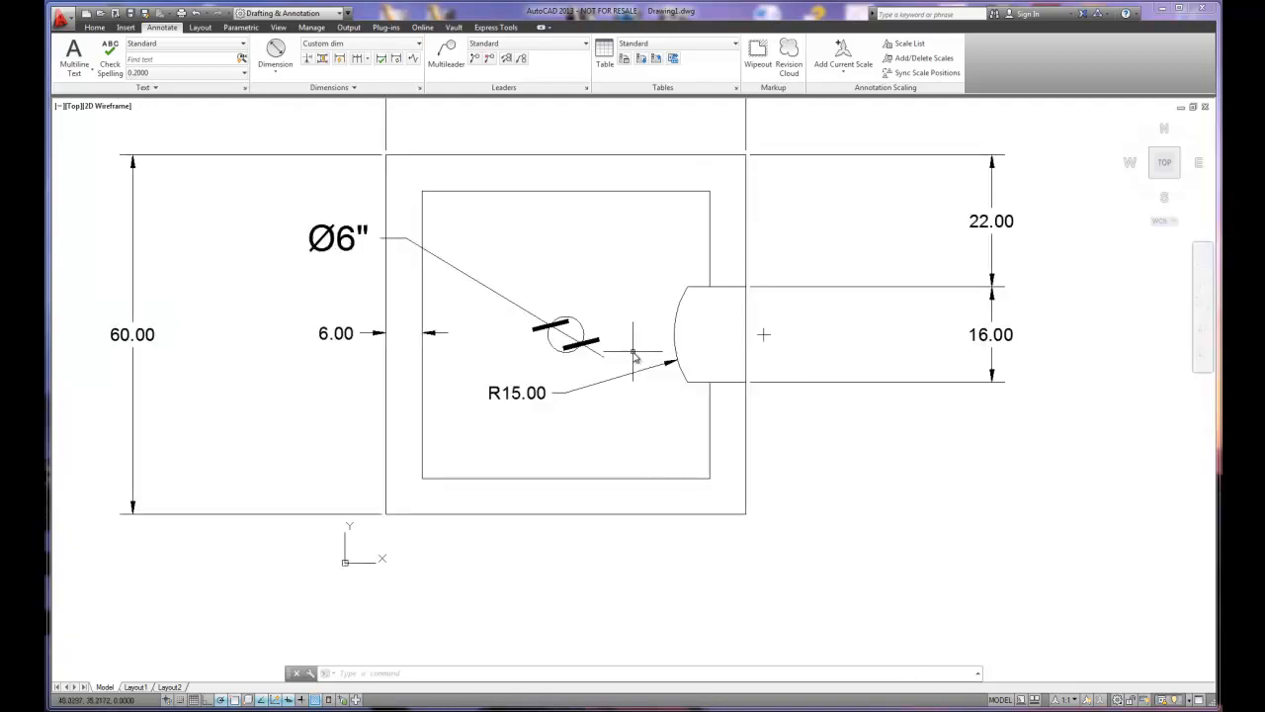
click(331, 237)
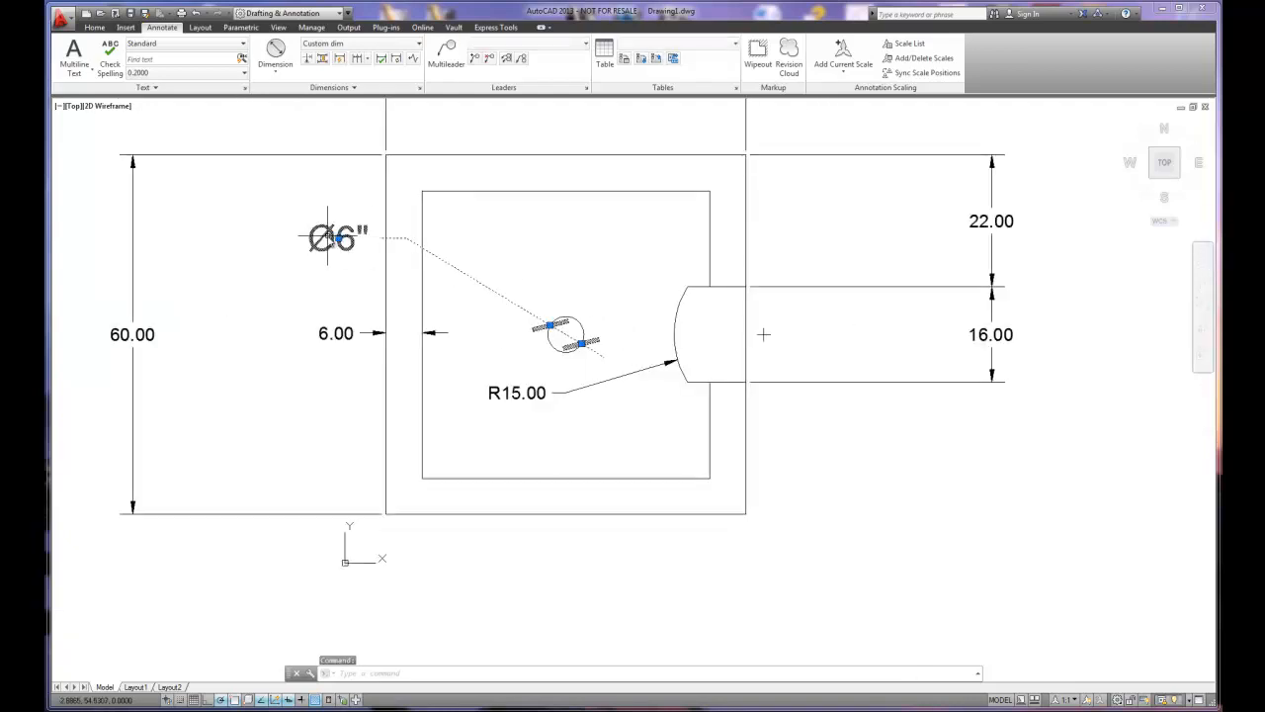
key(Delete)
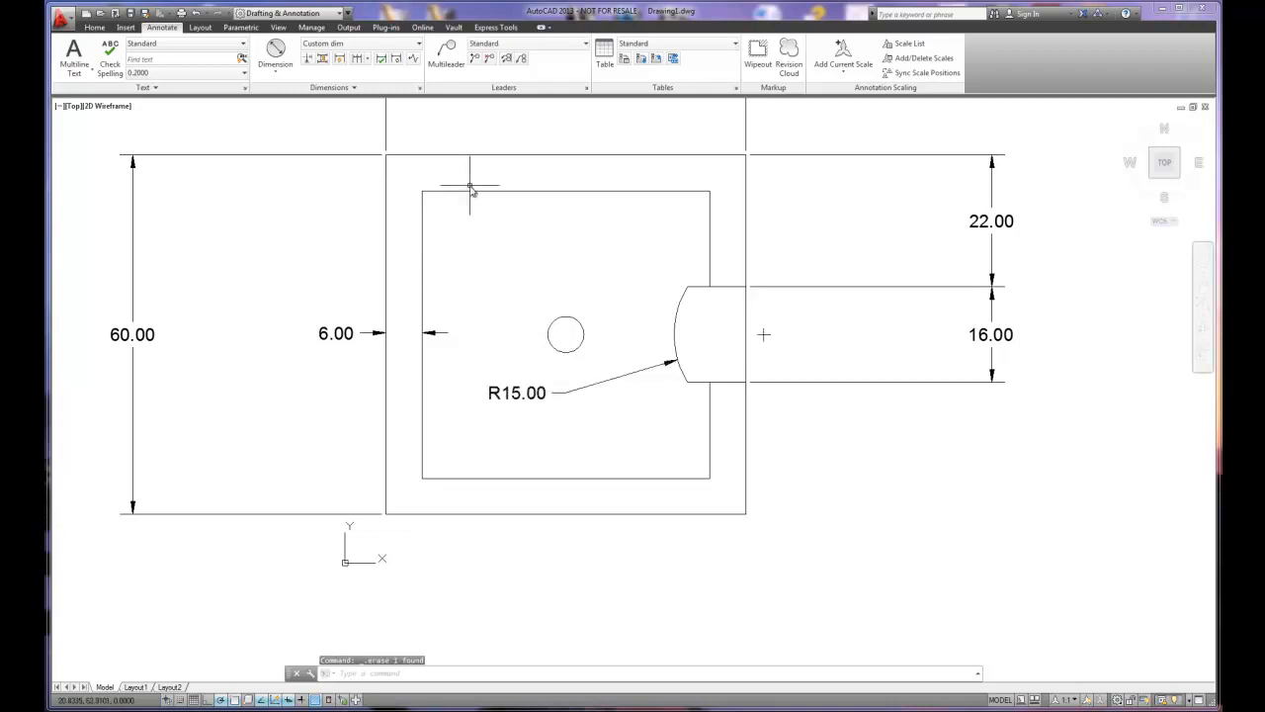
Create a new dimension style named "center mark" that starts with Standard and applies to all dimensions
click(420, 88)
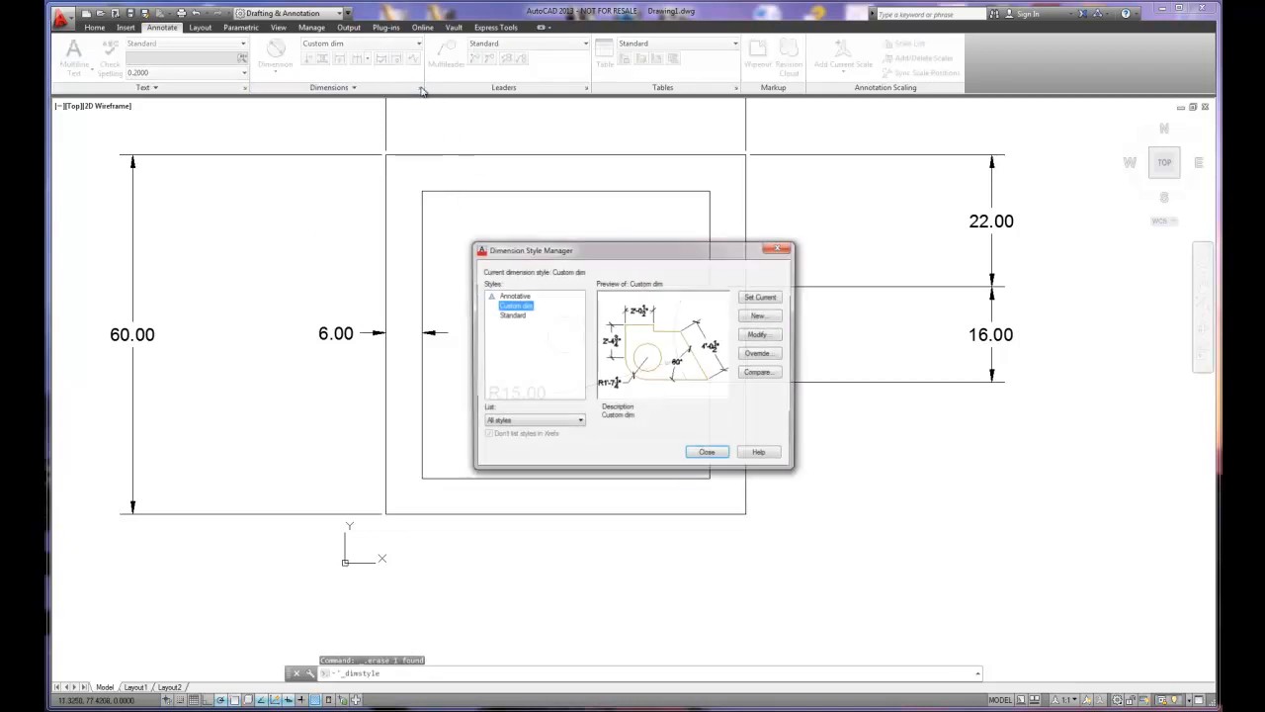
click(759, 316)
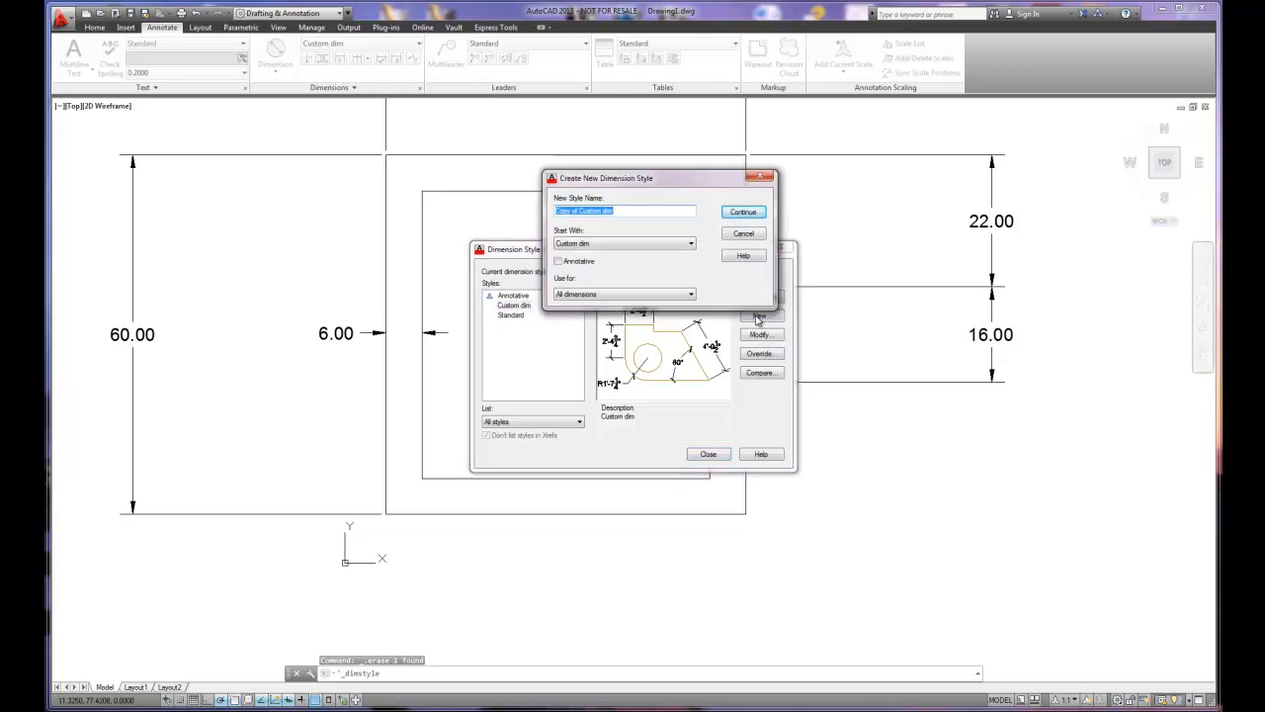
text(center mark)
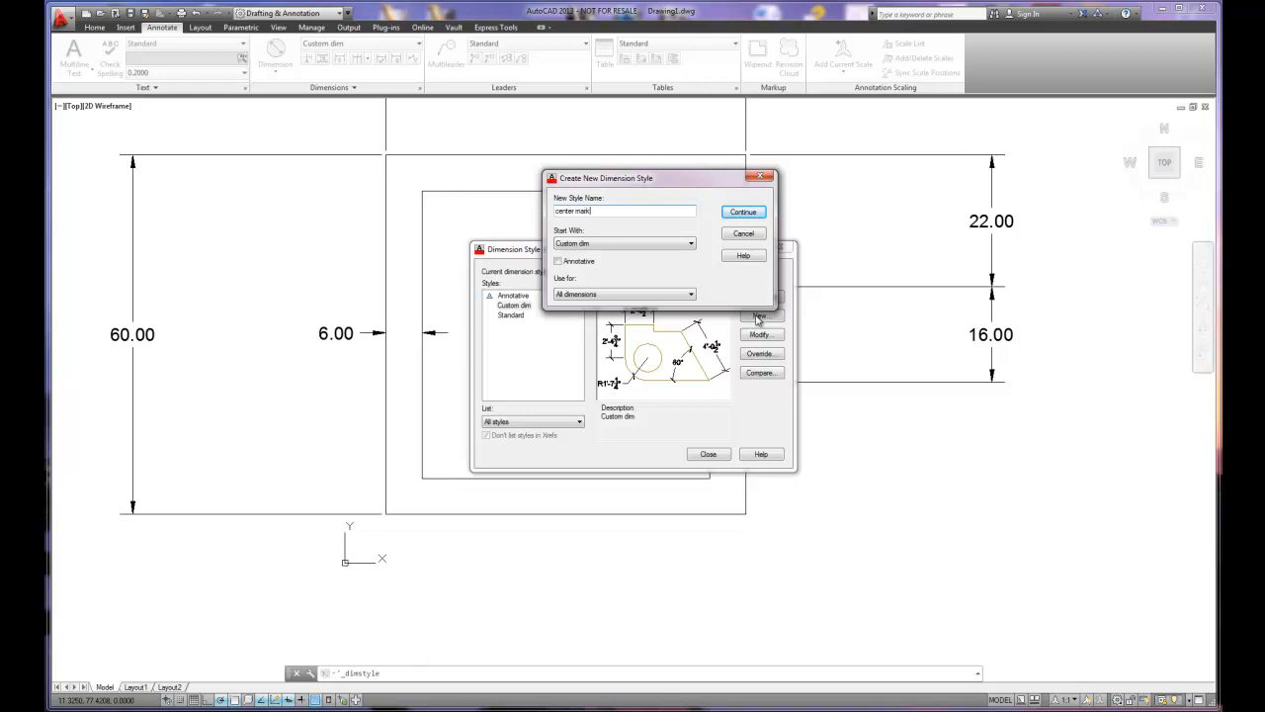
click(647, 244)
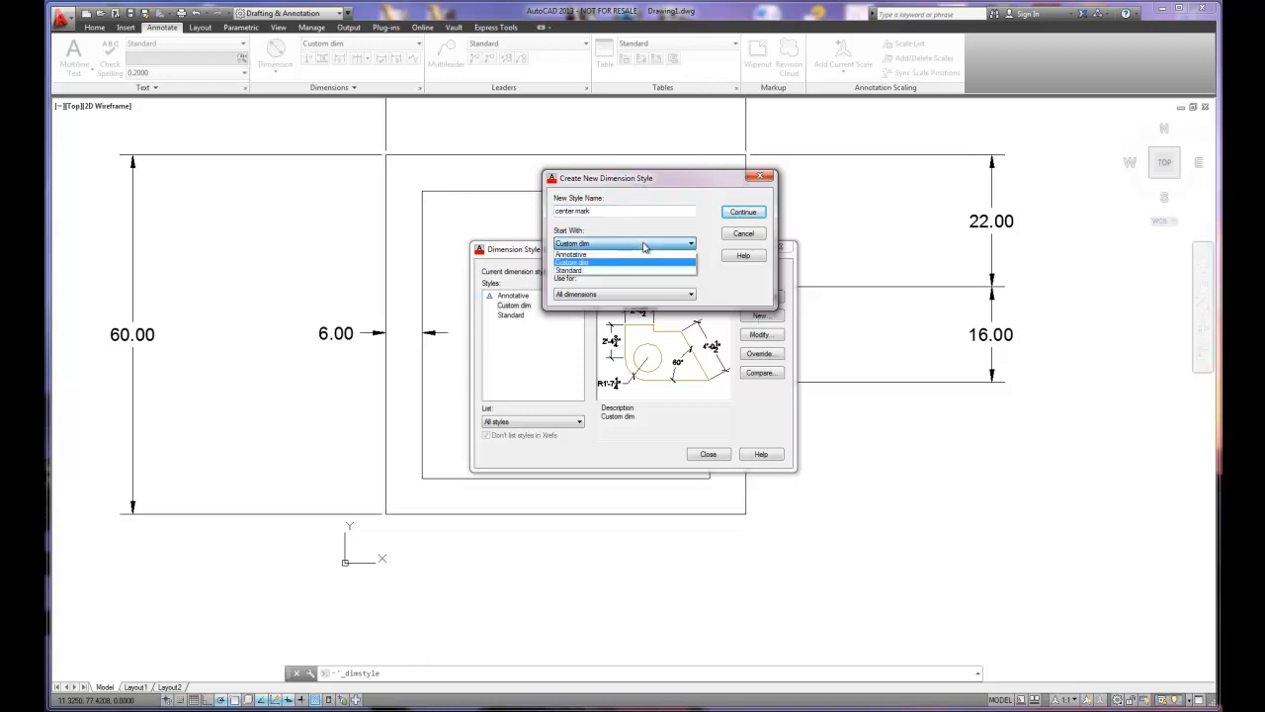
click(584, 271)
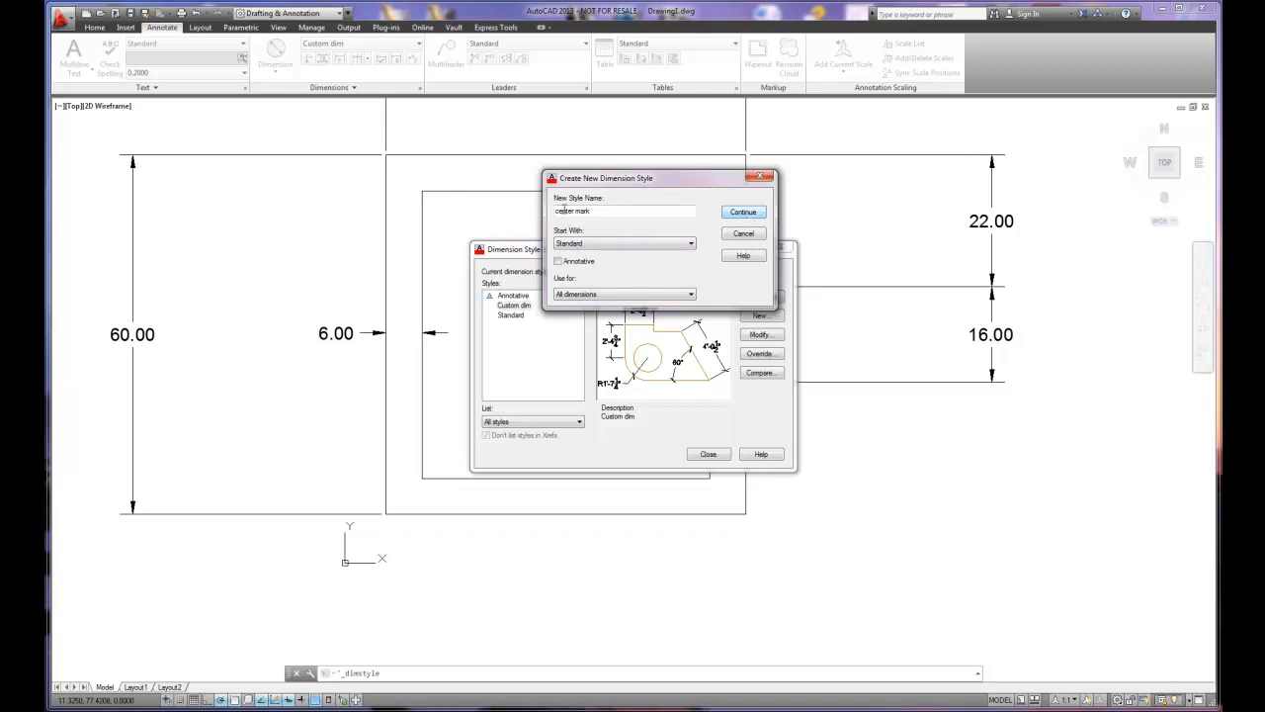
click(593, 242)
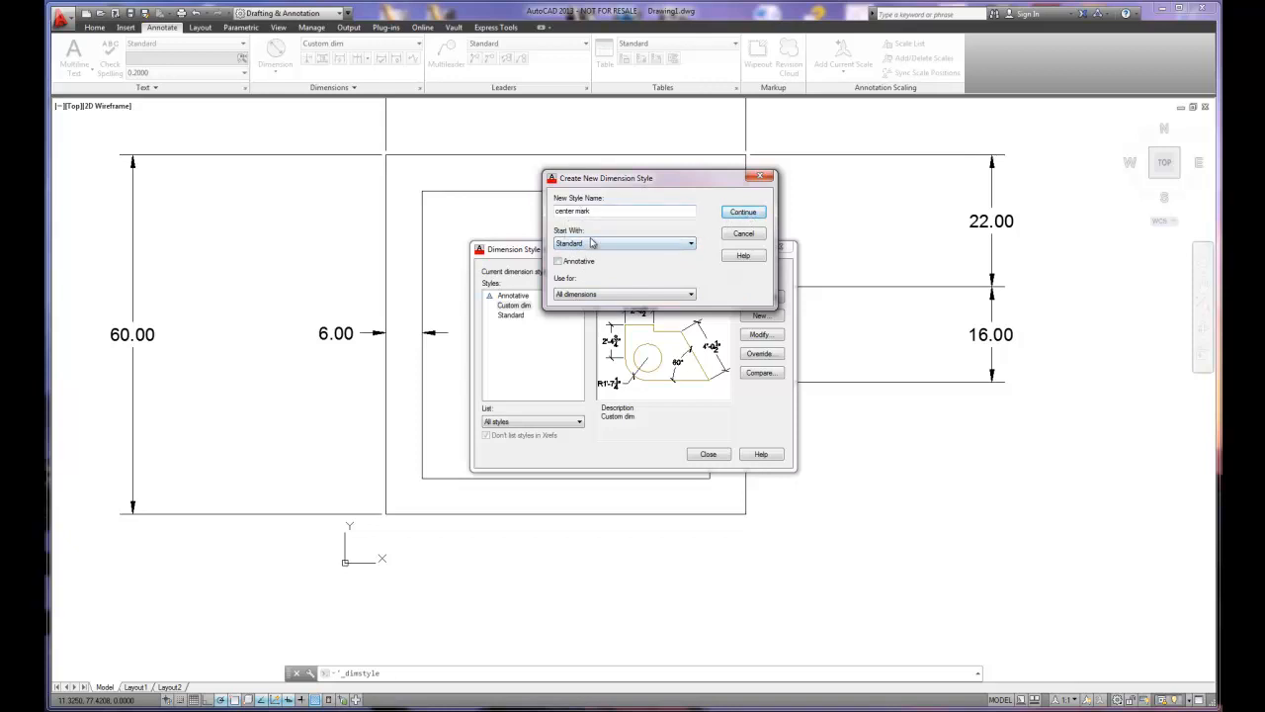
click(744, 213)
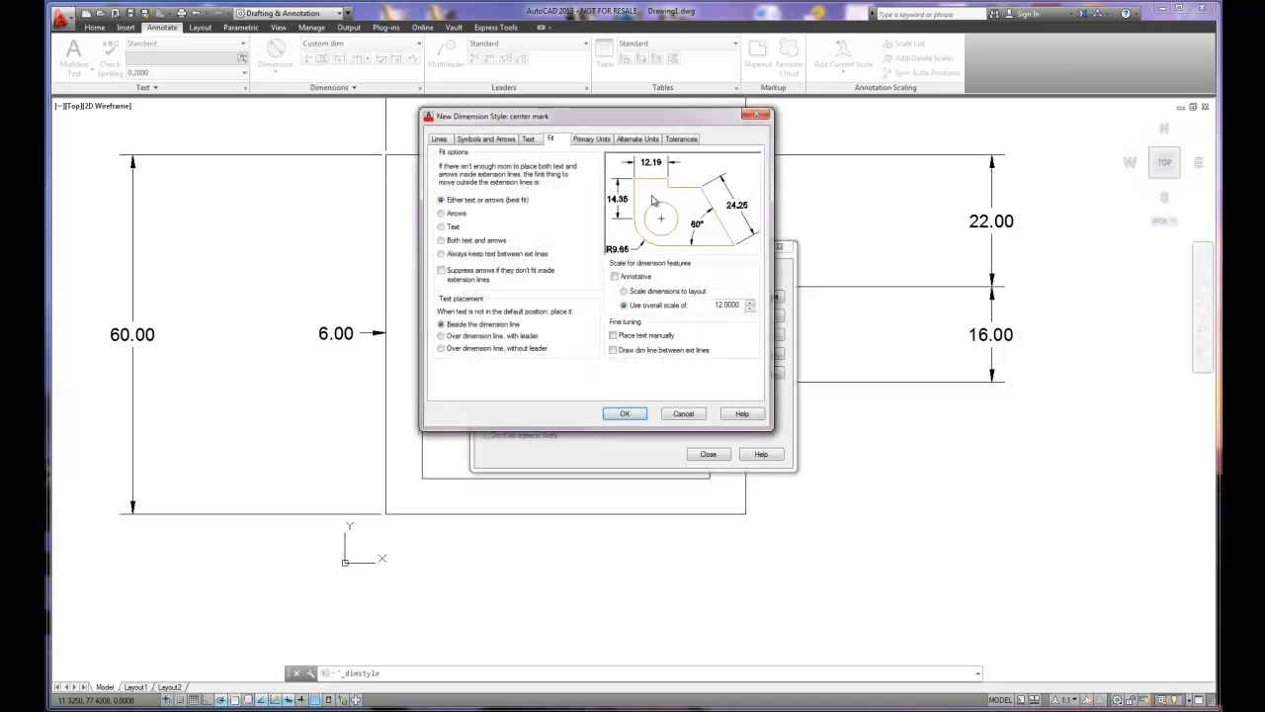
Set the center marks type to Line in the center mark dimension style and save the style
click(495, 140)
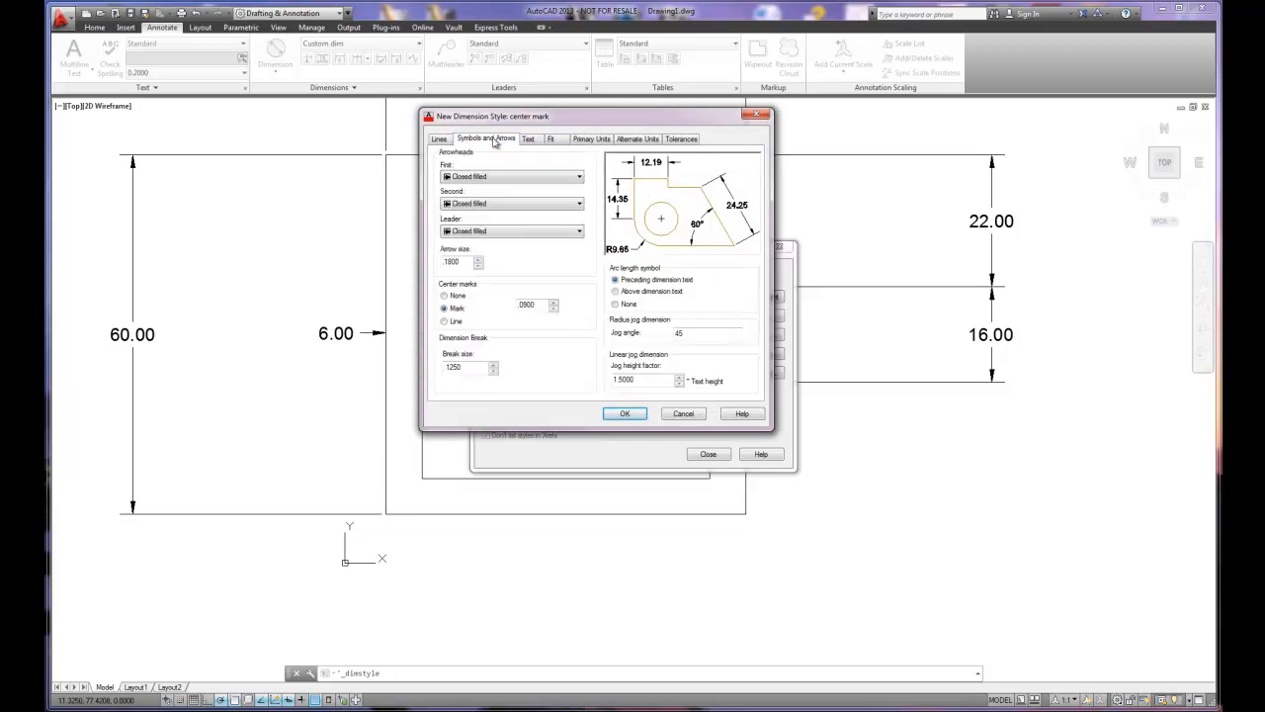
click(444, 322)
click(626, 415)
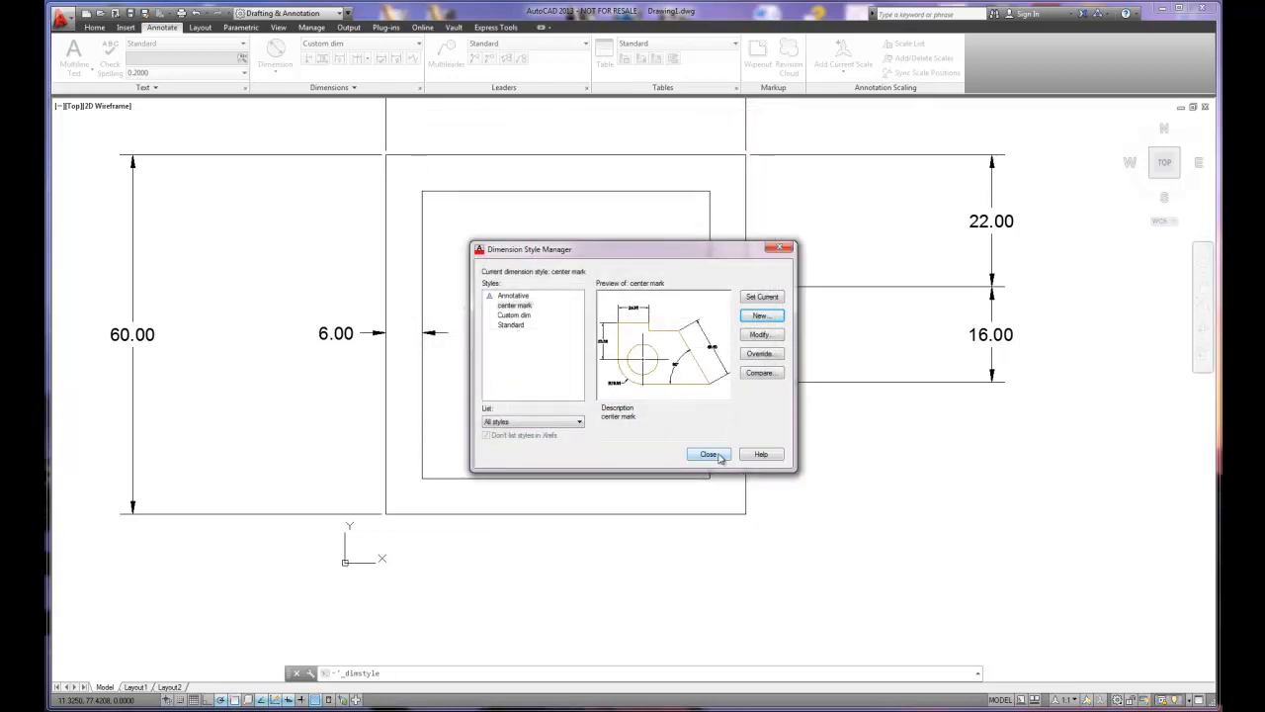
click(523, 309)
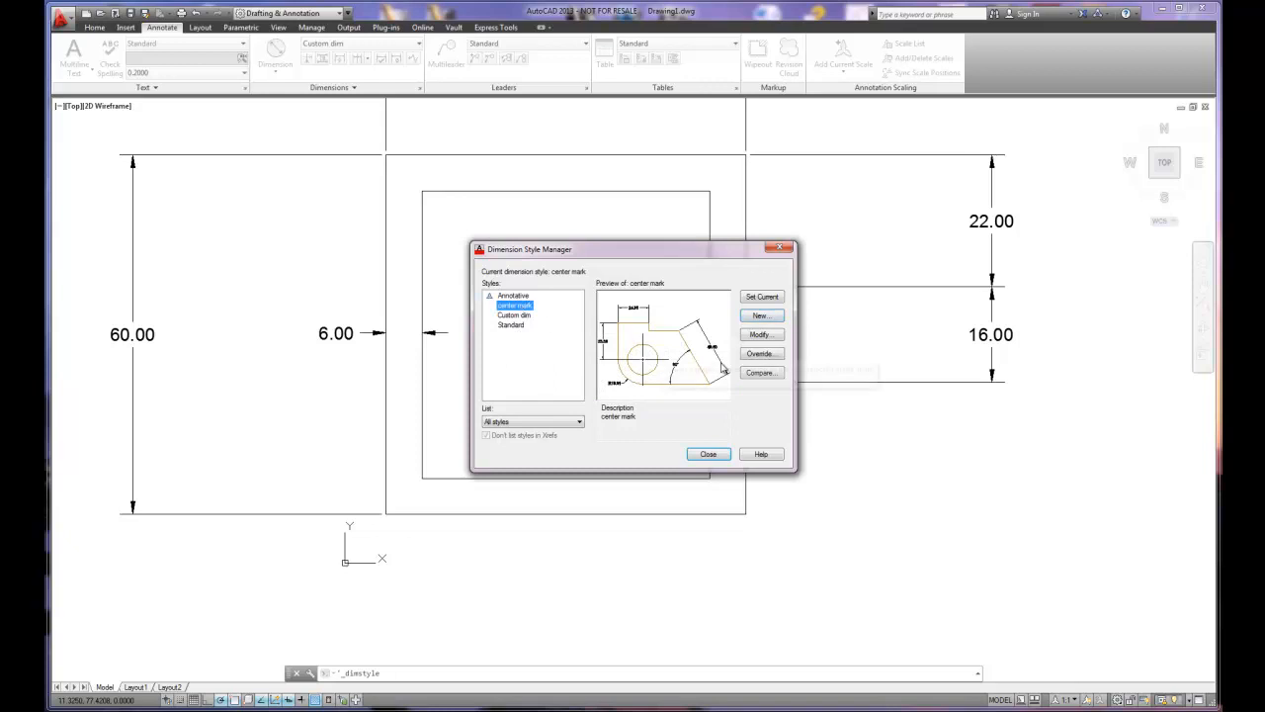
click(709, 453)
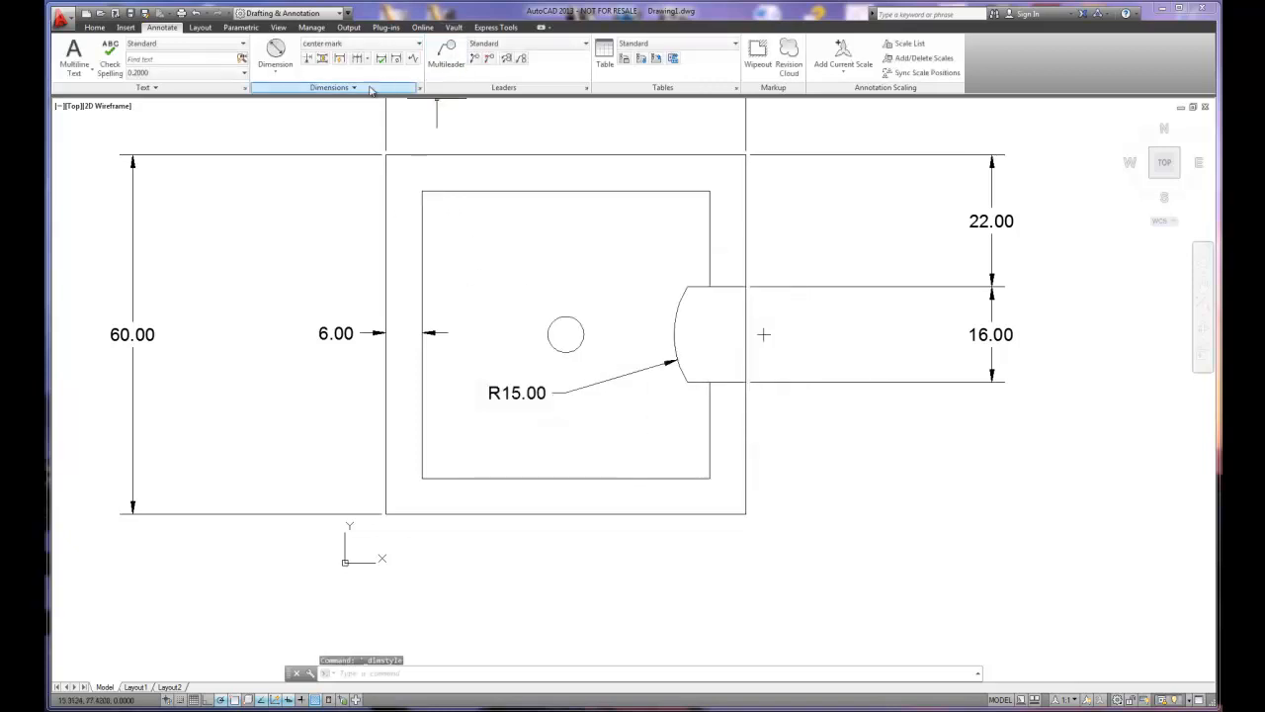
Add a center mark with centerlines to the circle in the middle of the room
click(314, 87)
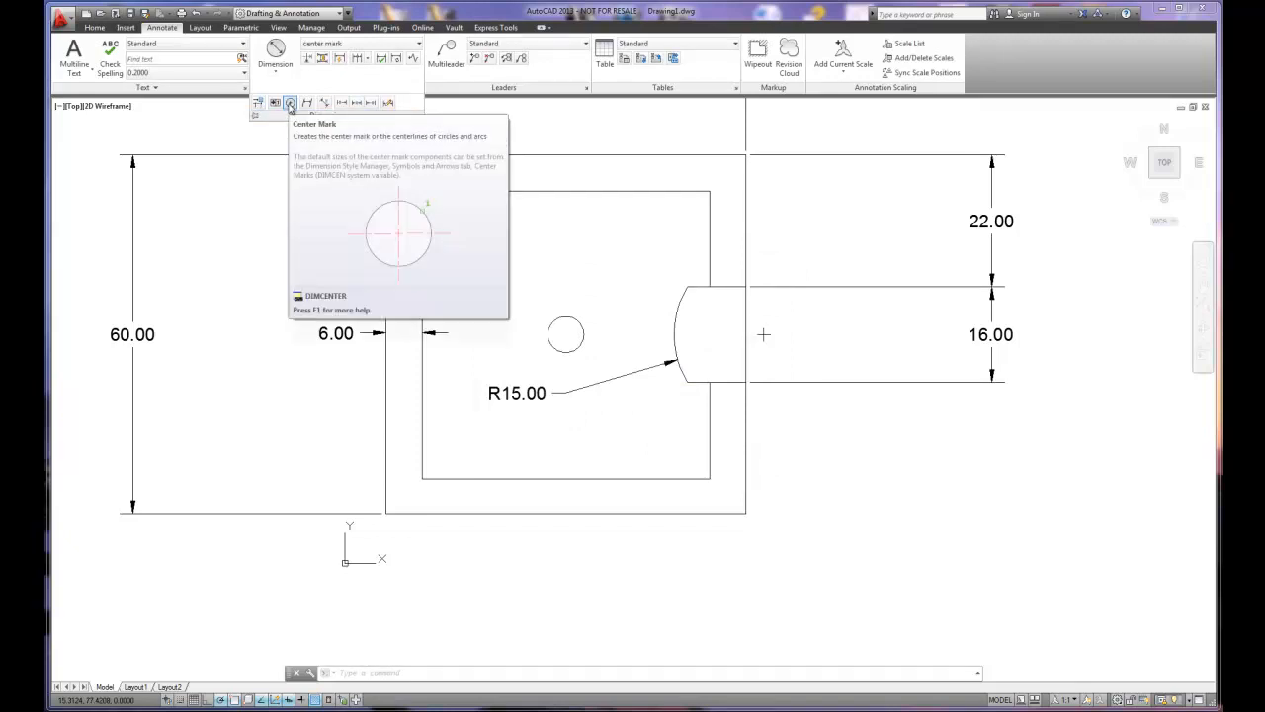
click(289, 105)
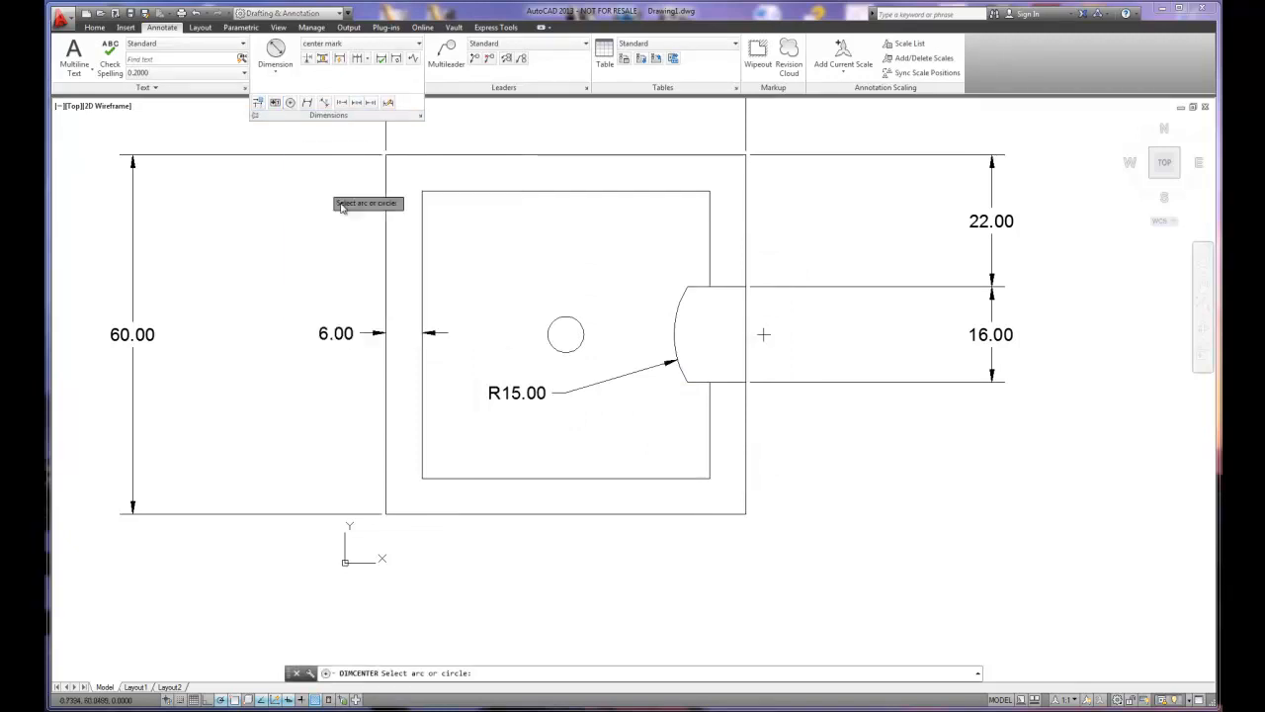
click(565, 317)
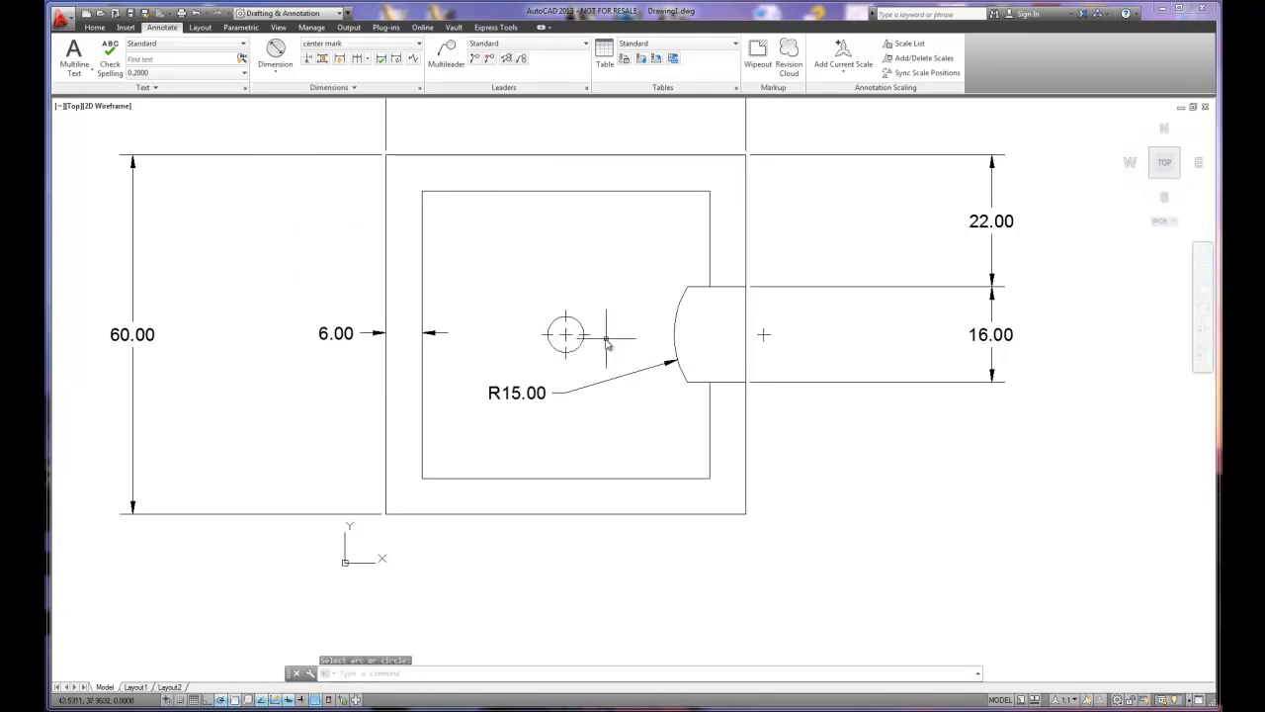
Stretch the circle's upper centerline straight up past the top wall, ending below the overall width dimension
scroll(605, 339, up, 5)
scroll(553, 338, down, 2)
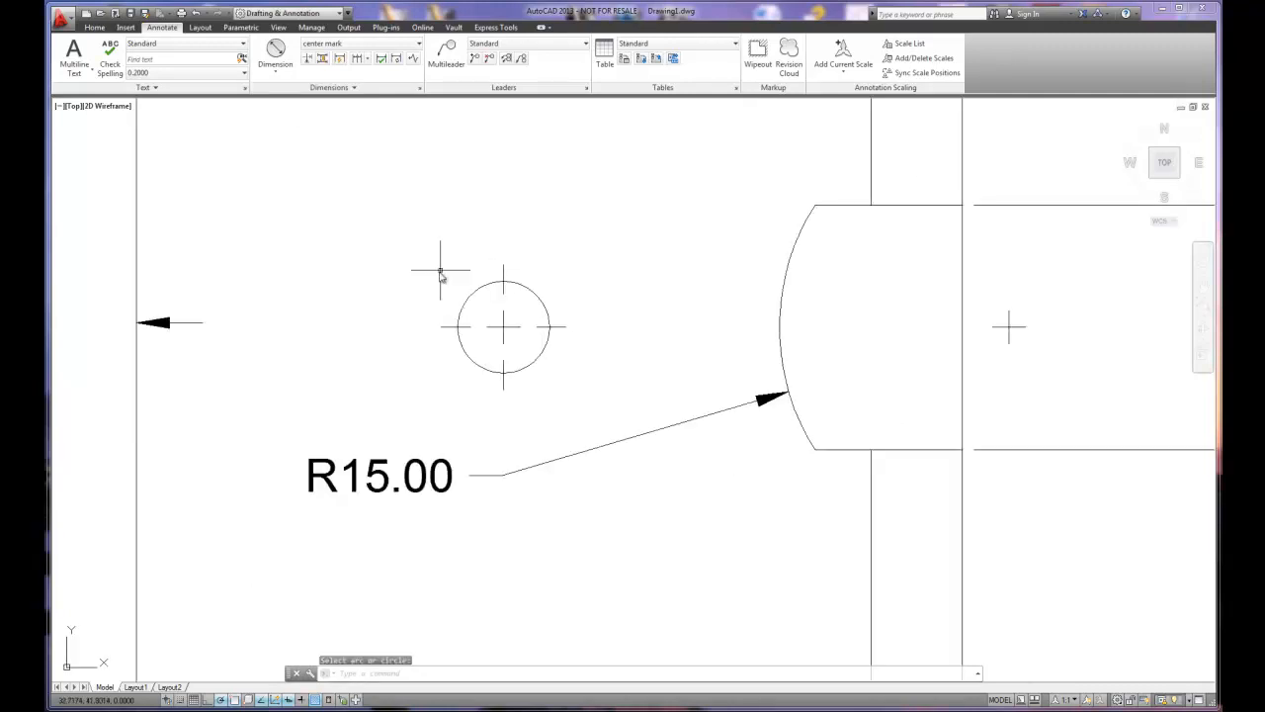
scroll(502, 281, down, 3)
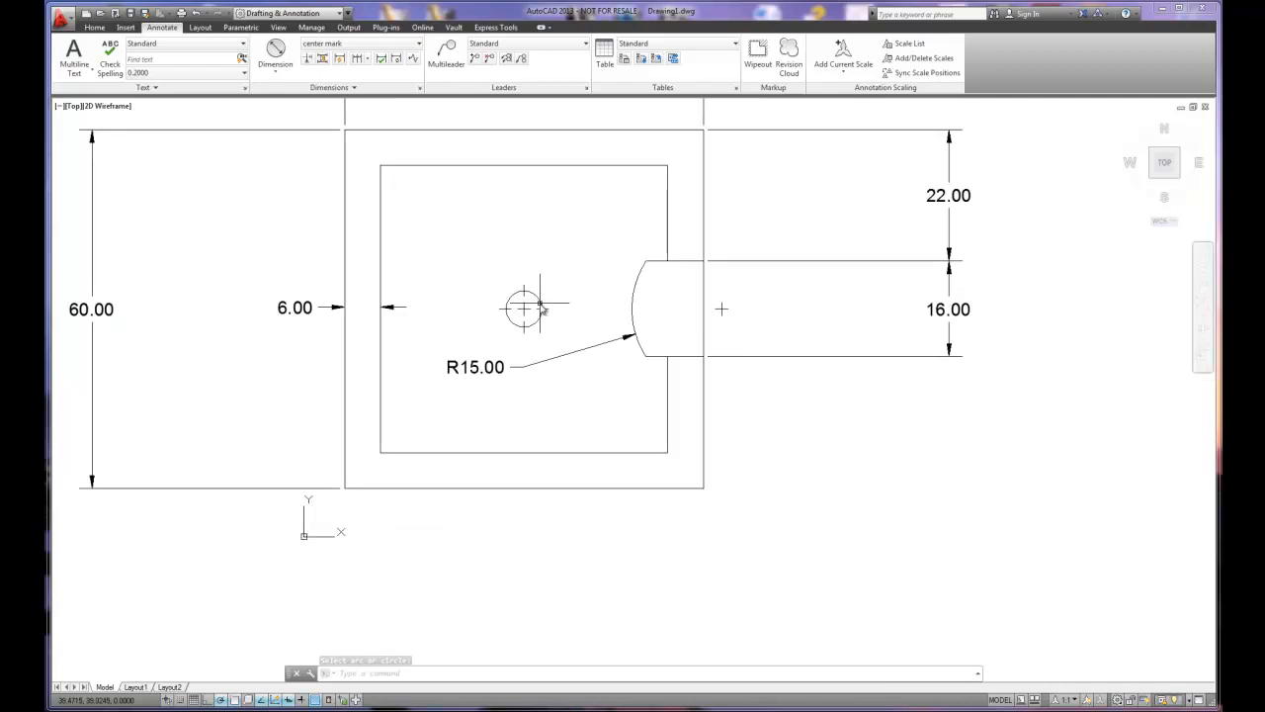
scroll(525, 287, down, 2)
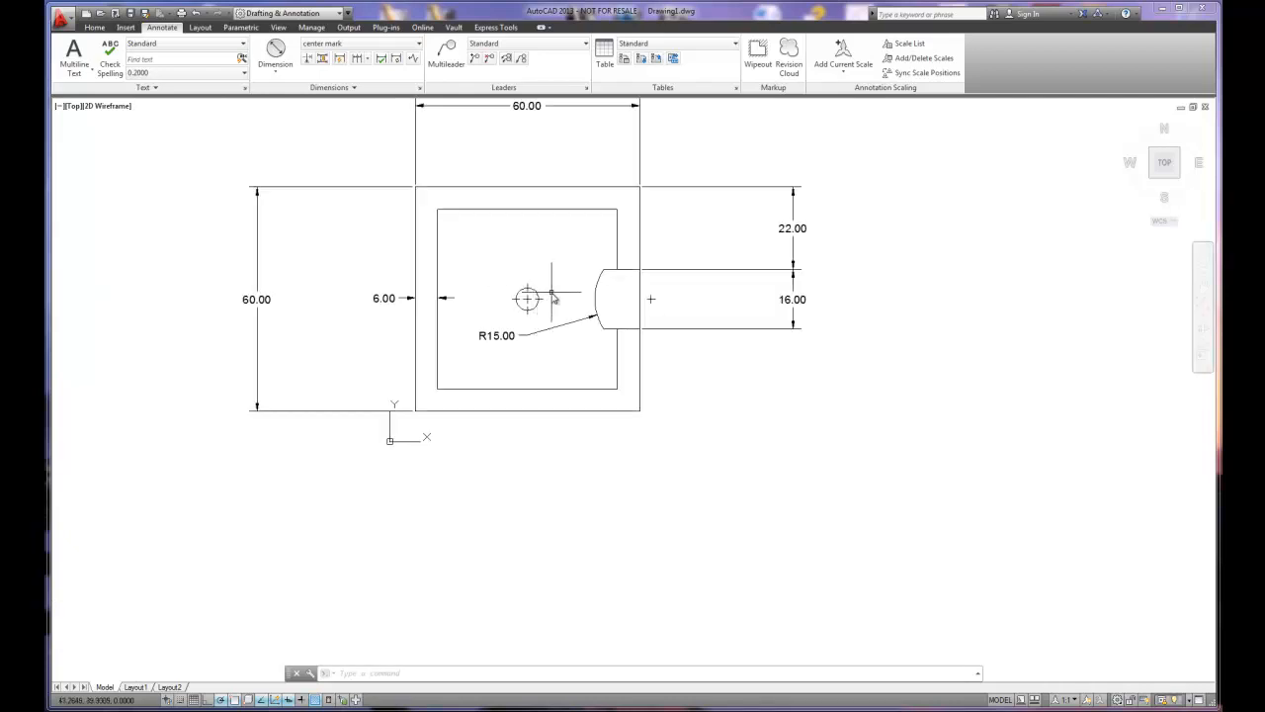
click(524, 290)
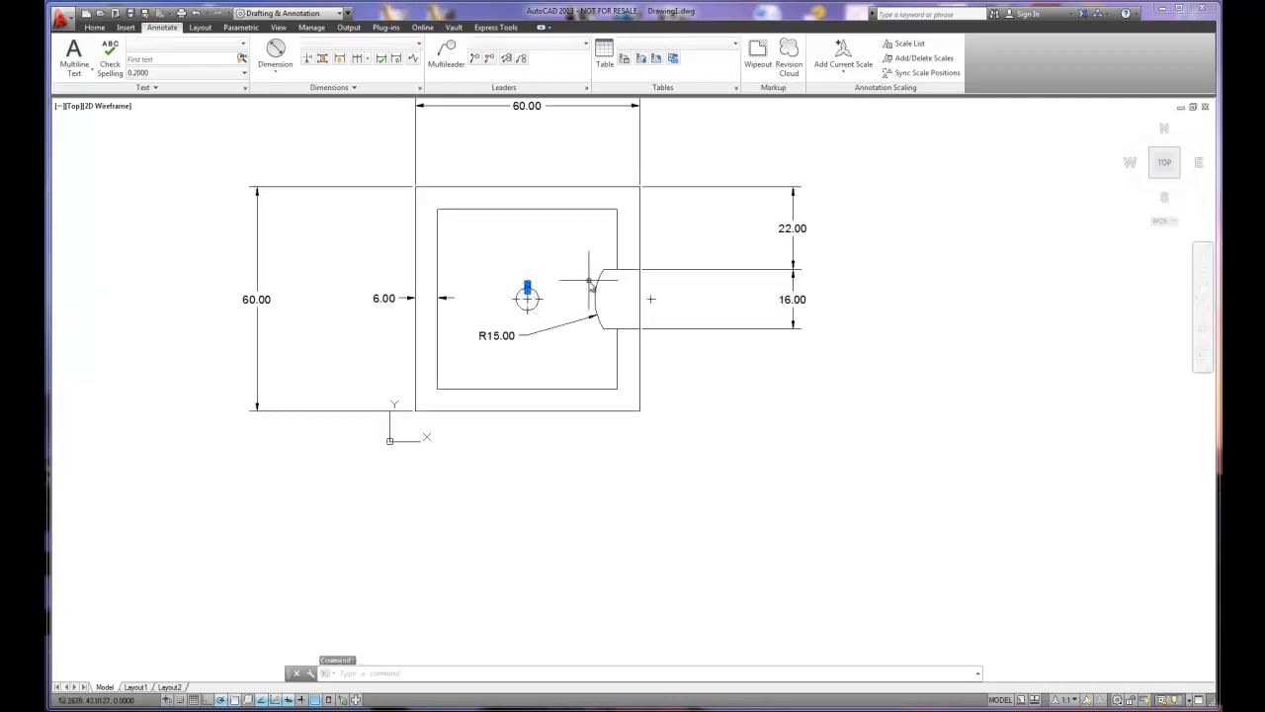
click(527, 286)
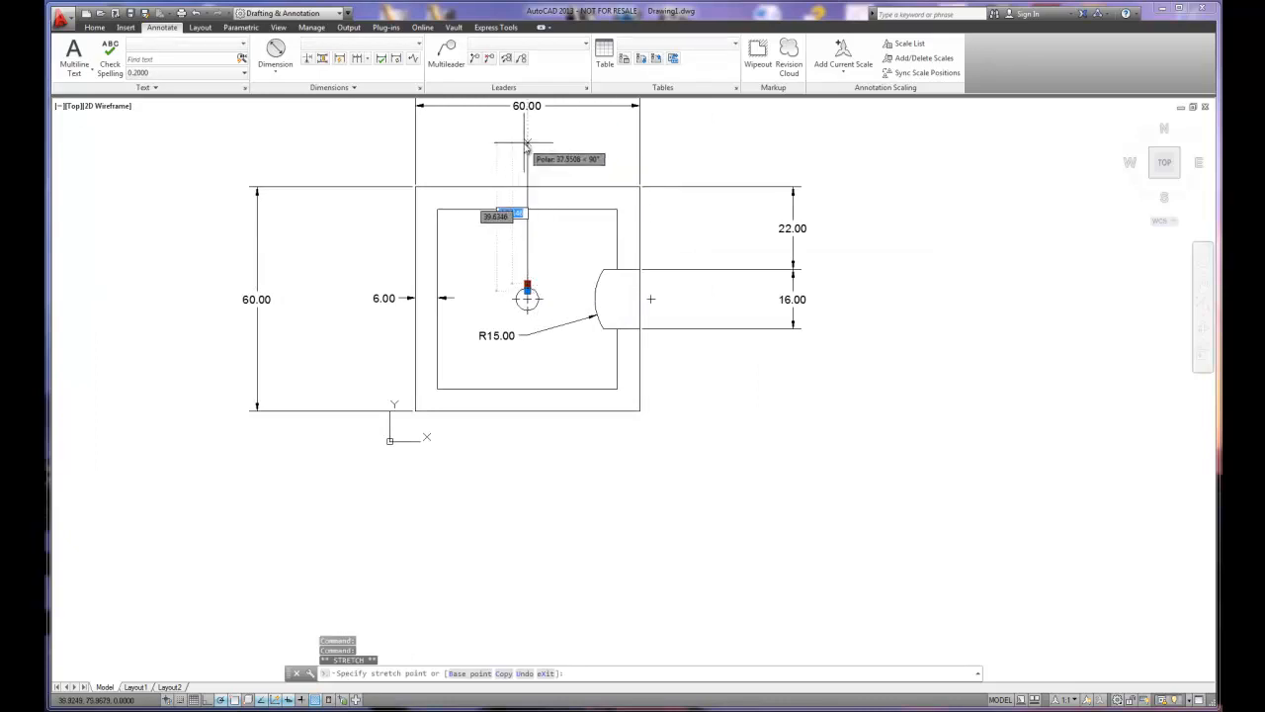
click(526, 154)
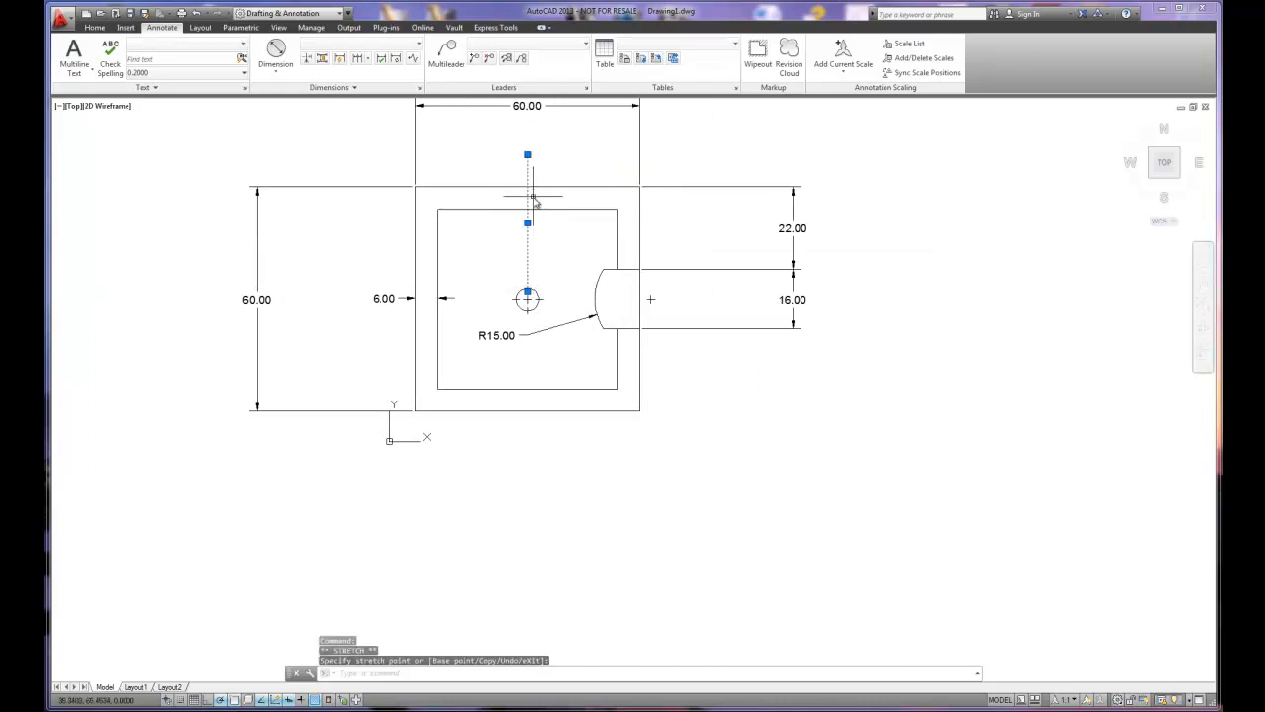
key(Escape)
scroll(531, 269, up, 10)
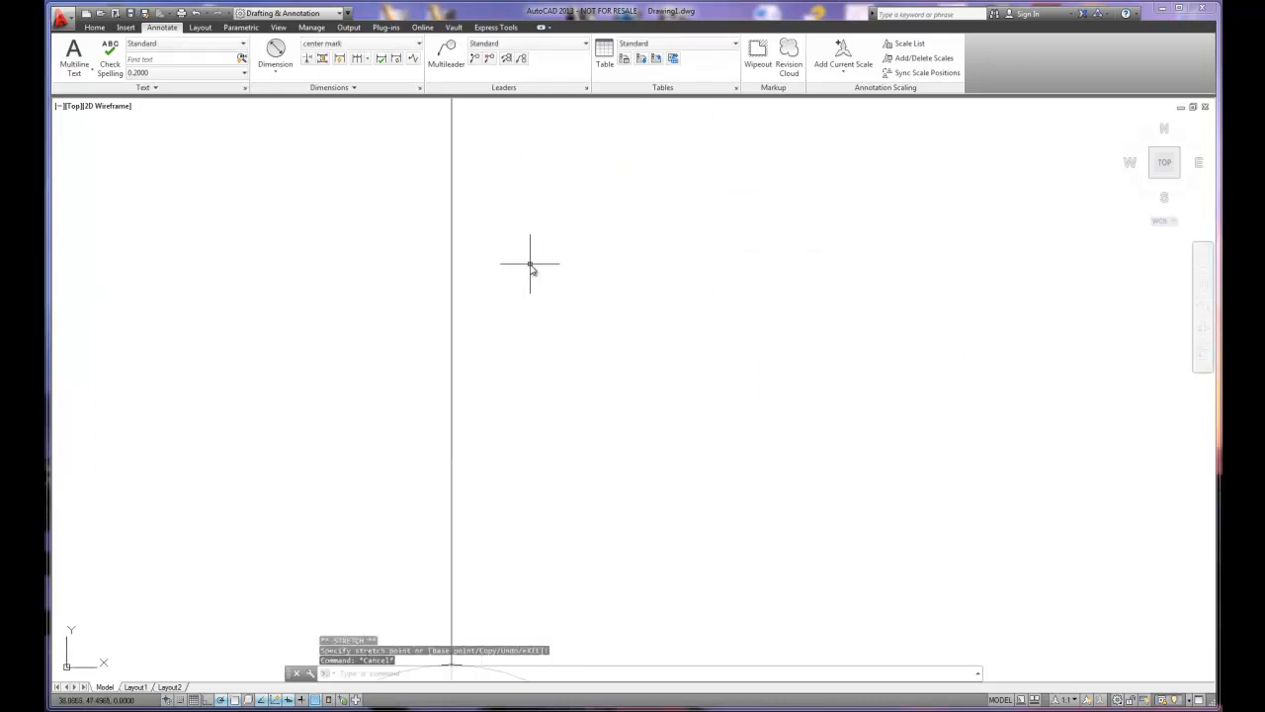
scroll(531, 269, down, 8)
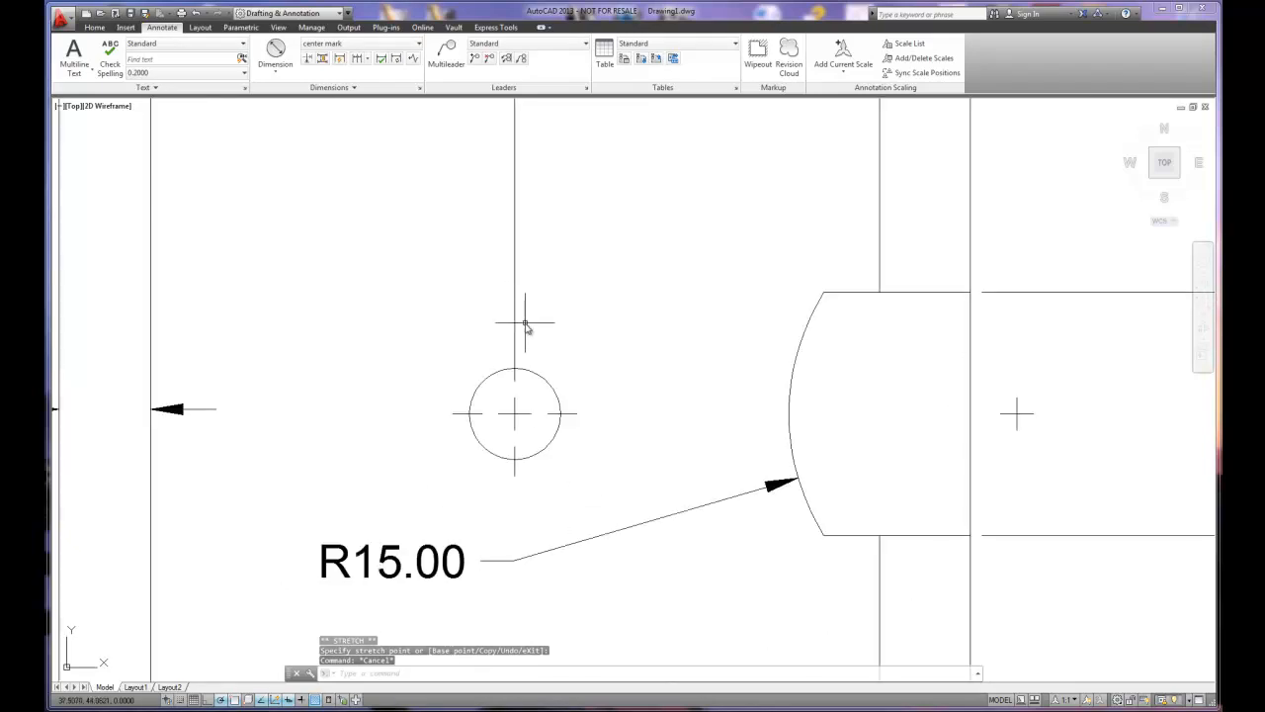
scroll(529, 297, down, 2)
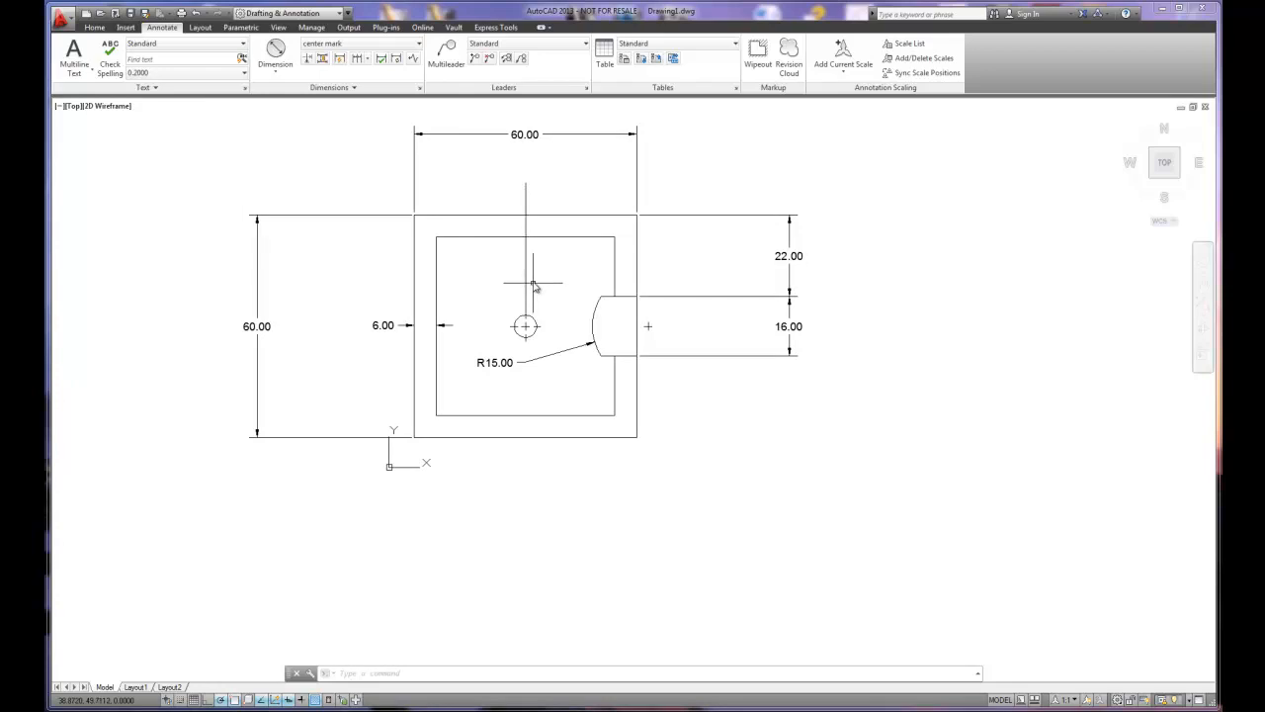
click(525, 262)
key(Escape)
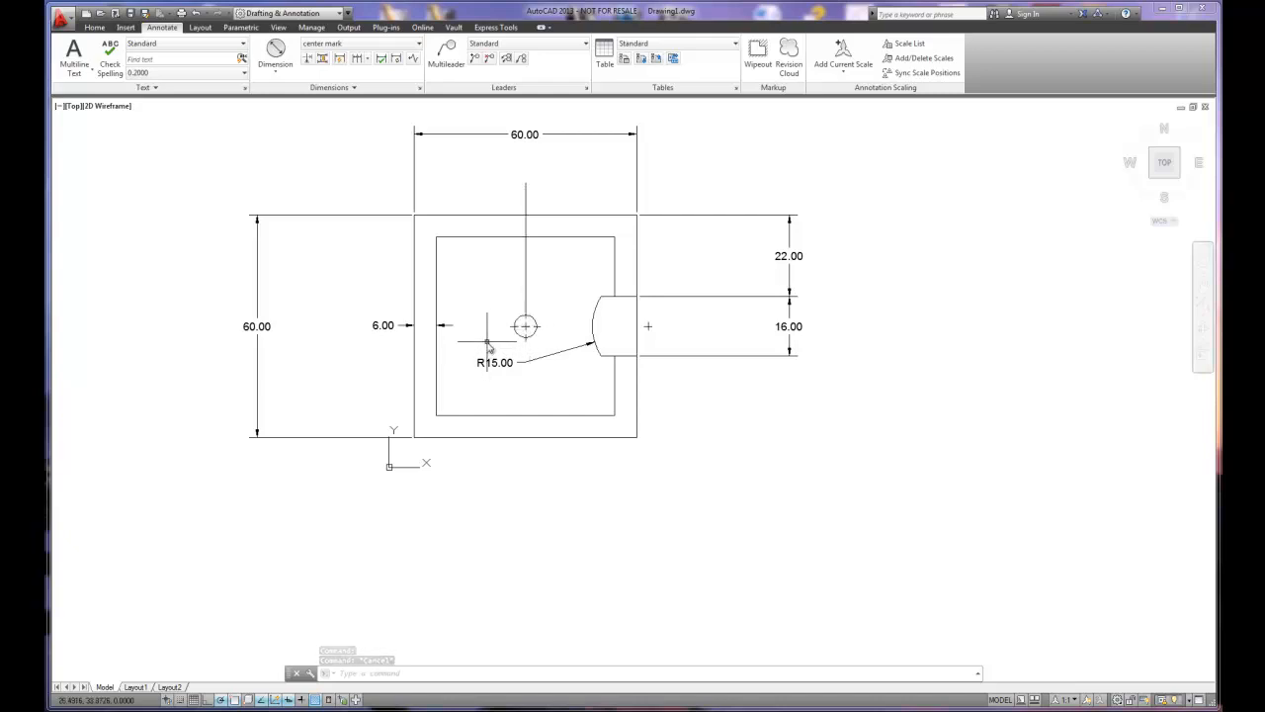
Move the wall thickness dimension down, clear of the circle's horizontal center axis
click(390, 326)
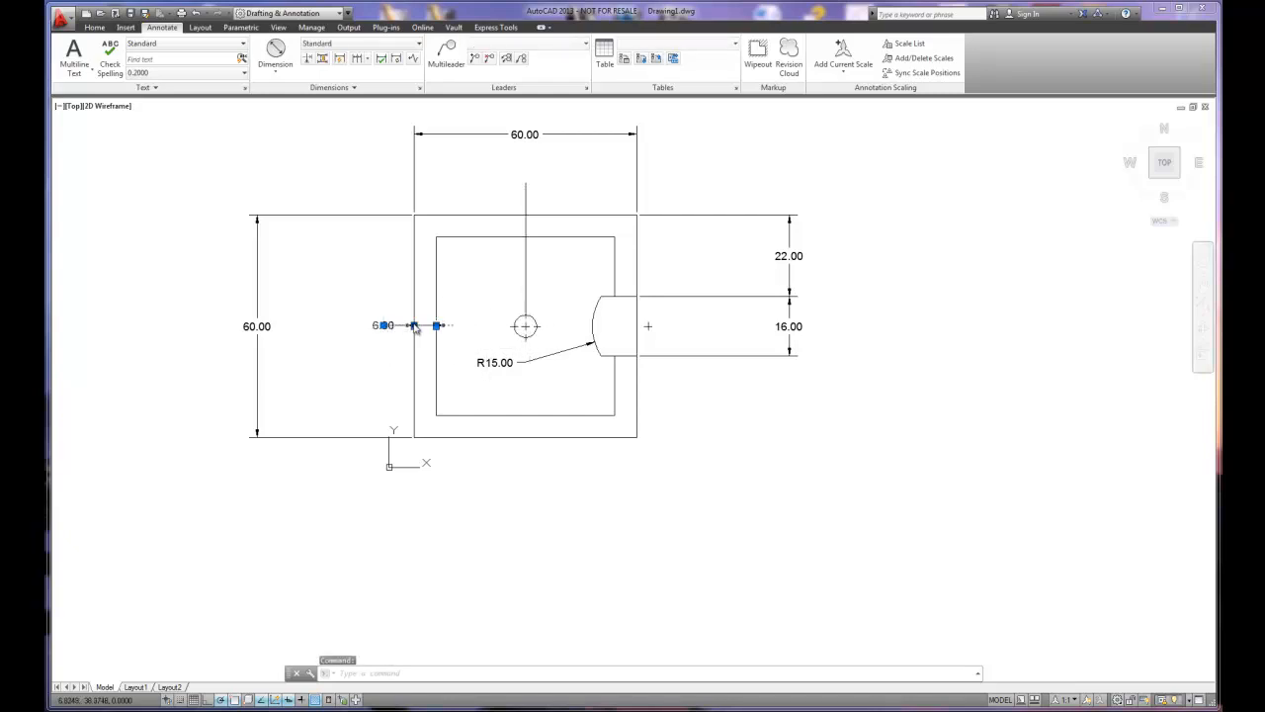
click(415, 325)
click(415, 352)
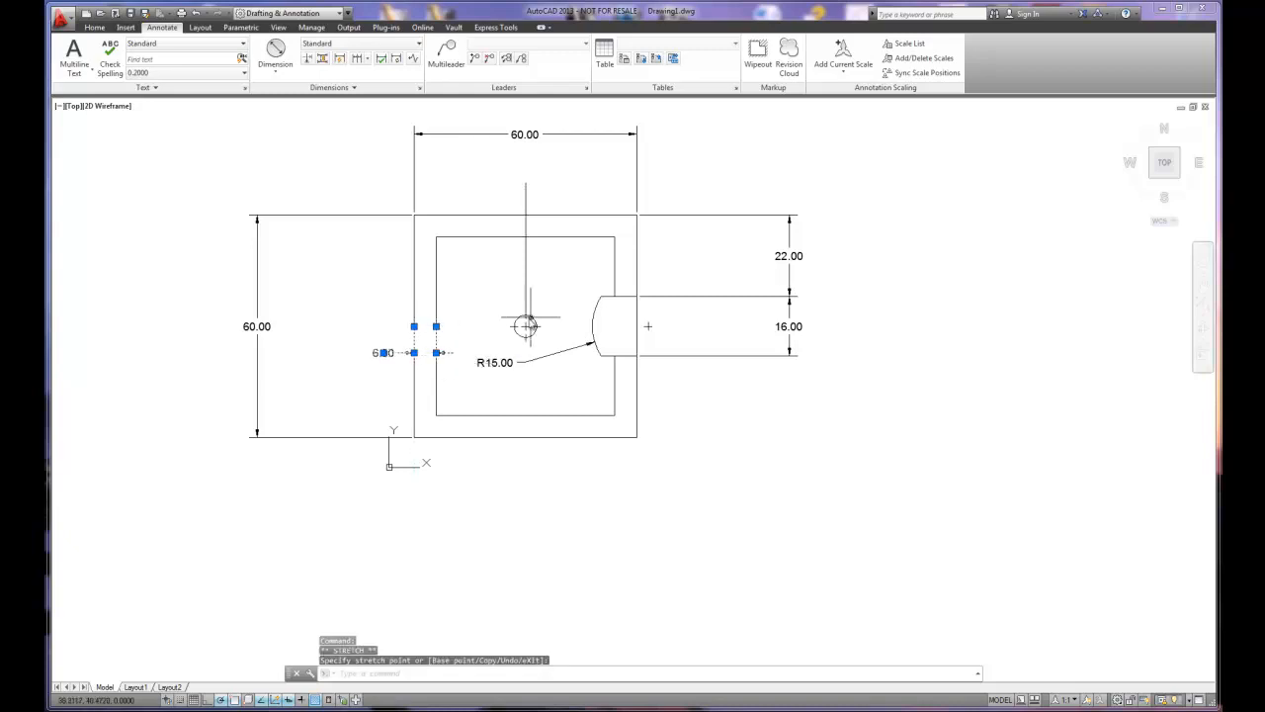
Stretch the circle's left centerline horizontally to just outside the left wall, above the wall thickness dimension
click(513, 327)
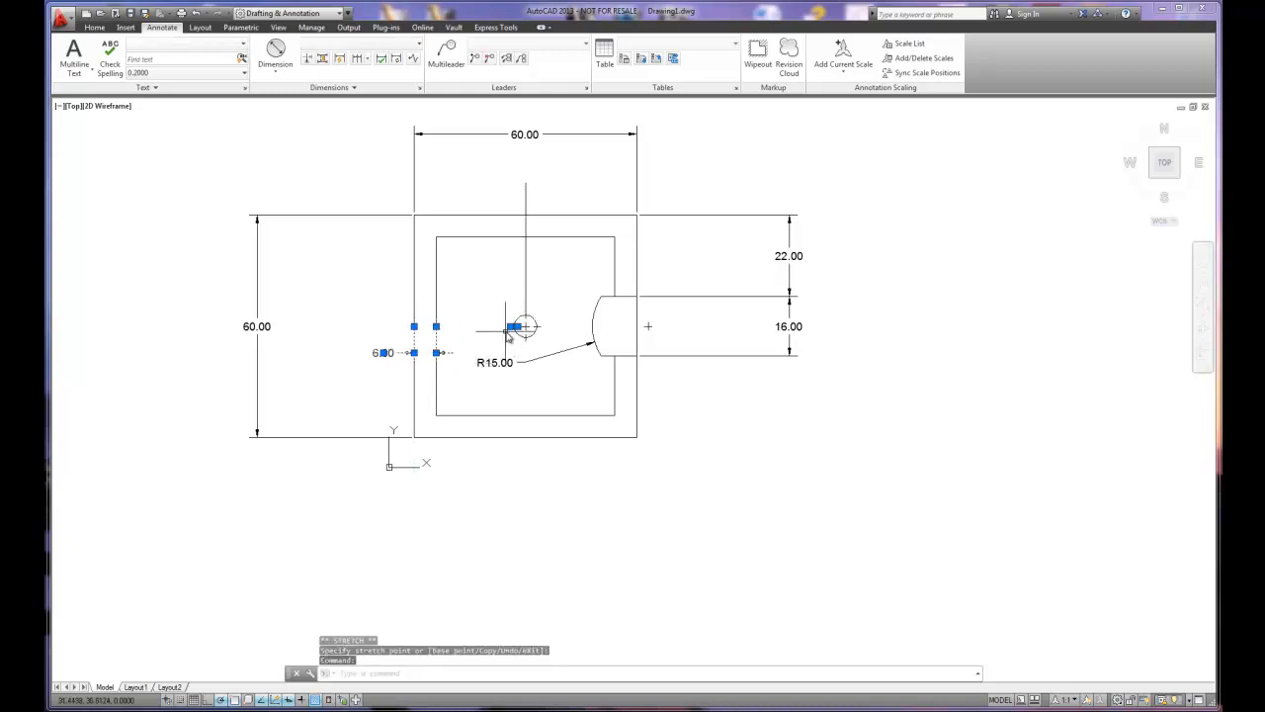
click(511, 326)
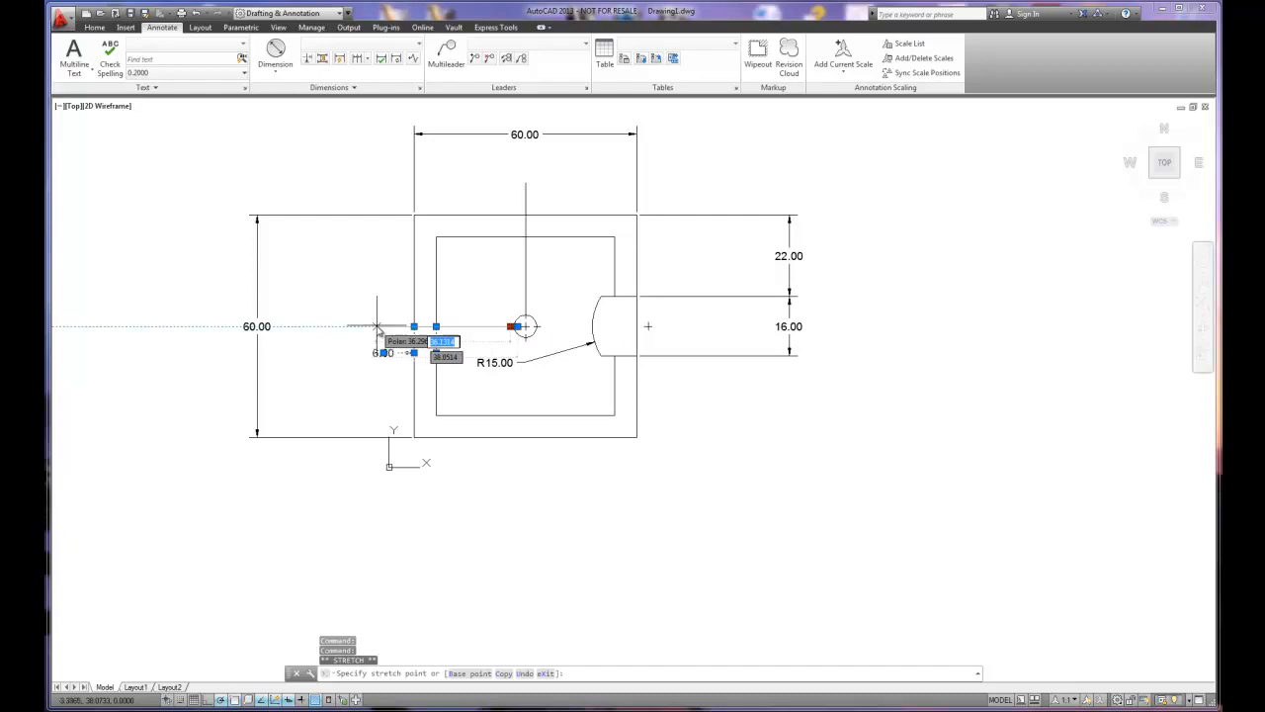
click(392, 327)
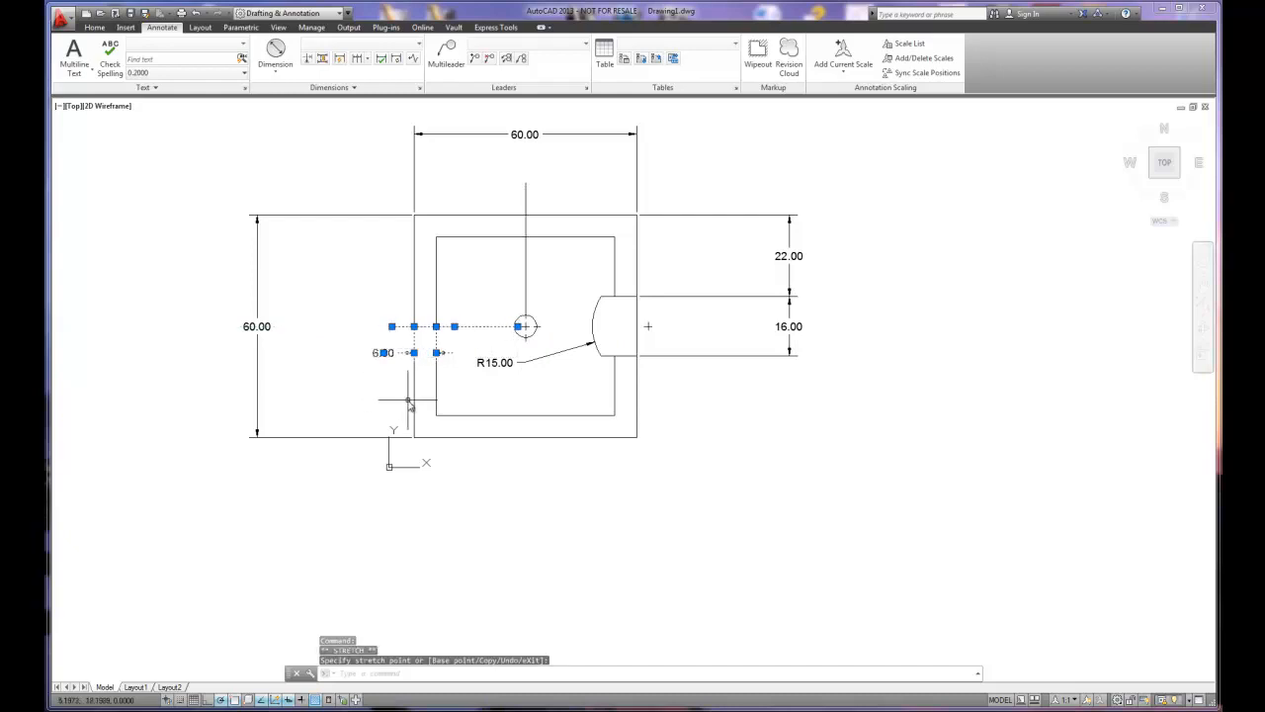
key(Escape)
key(Escape)
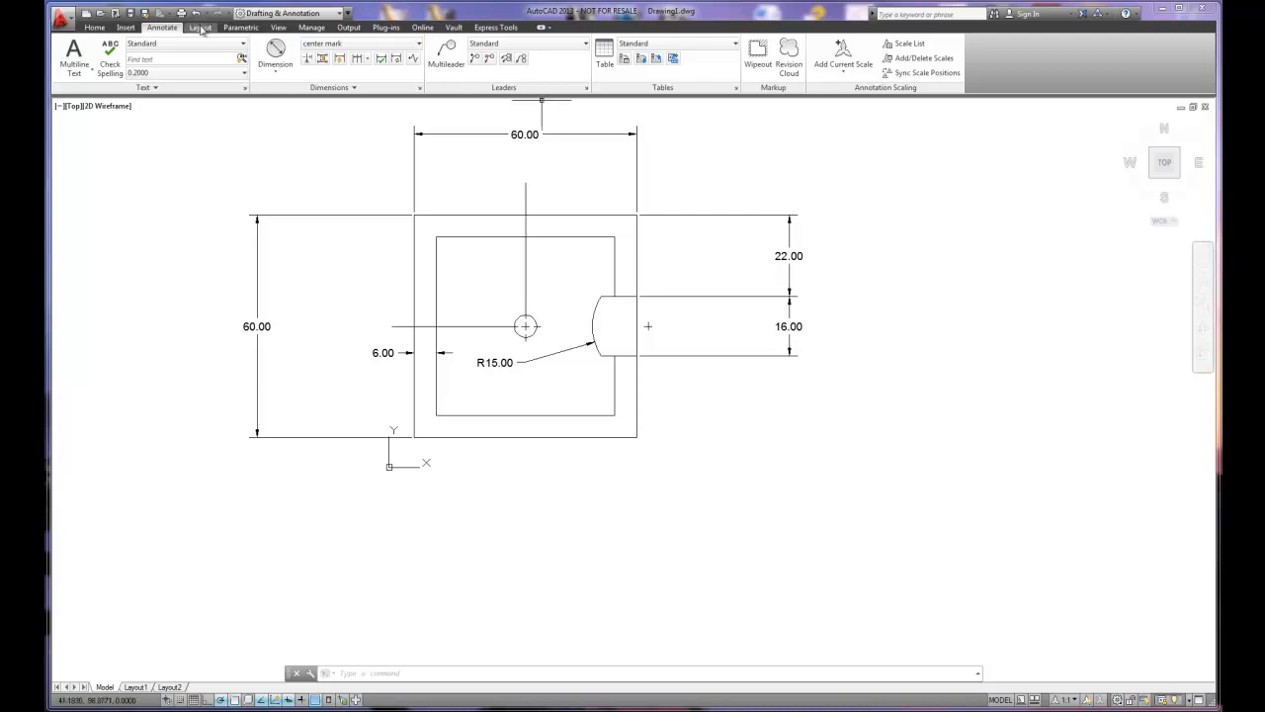
Create a new layer named "center"
click(93, 27)
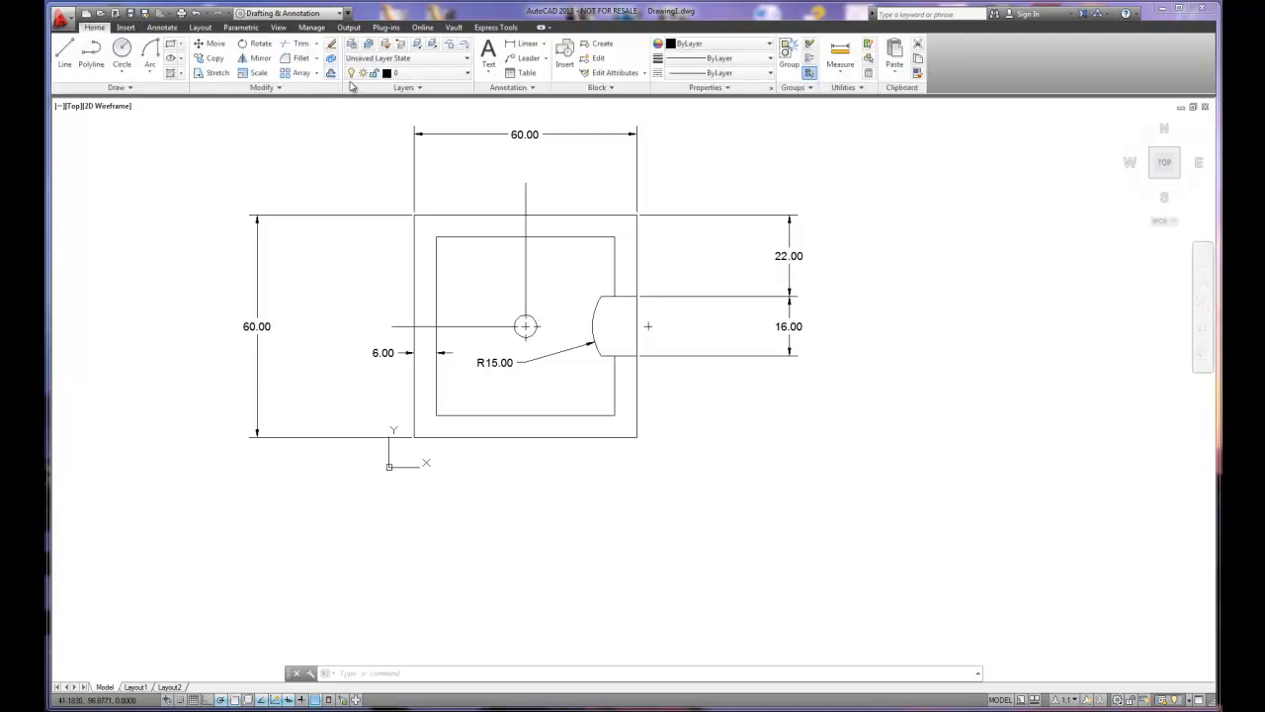
click(352, 45)
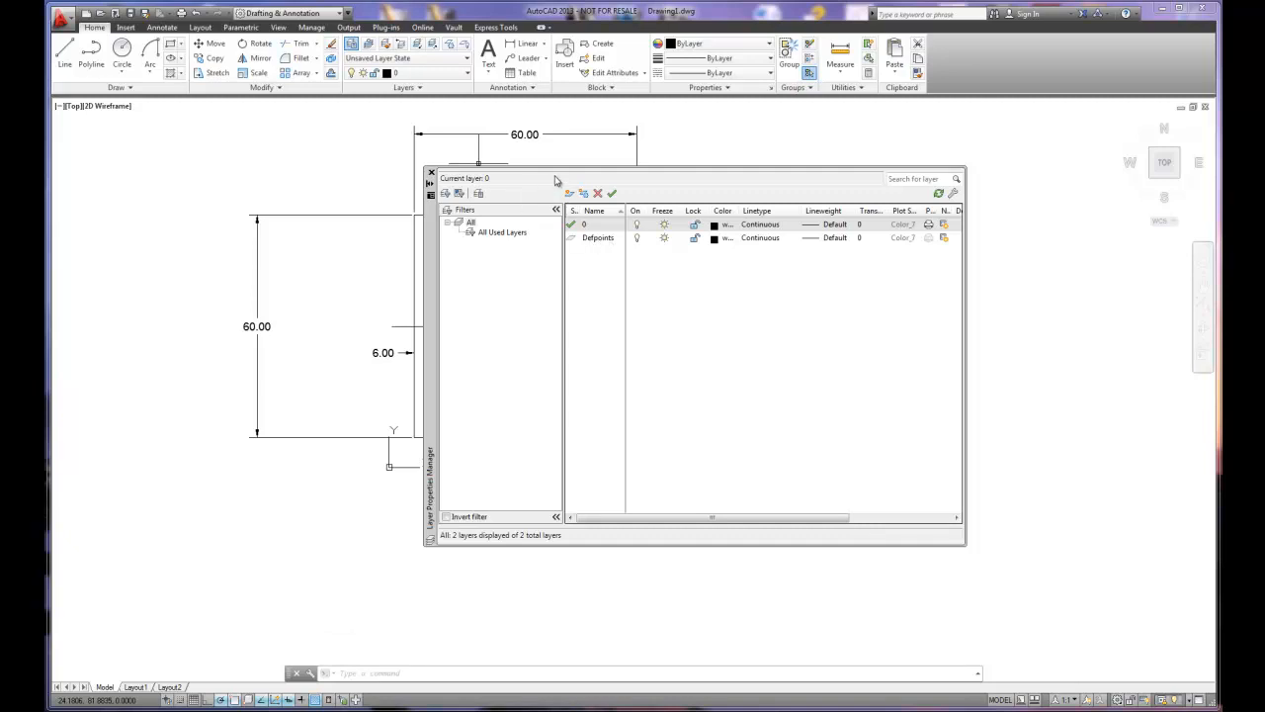
drag(431, 247, 631, 260)
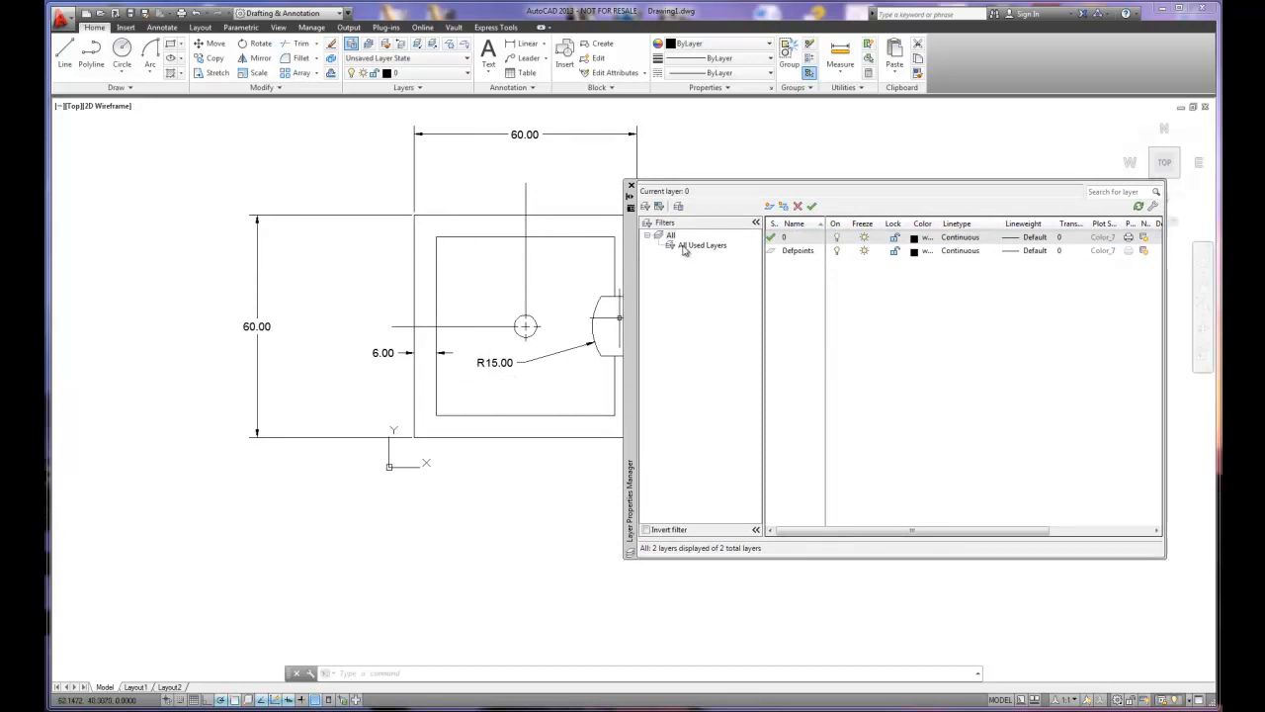
click(770, 207)
text(center)
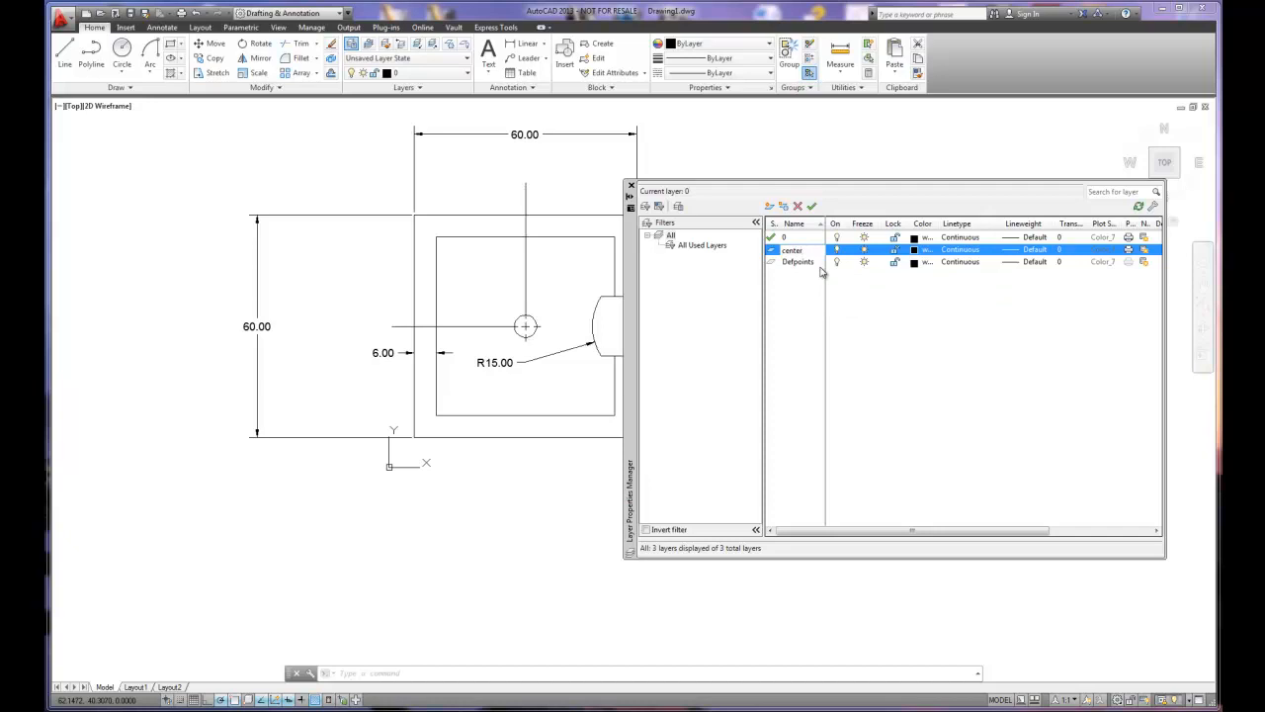
key(Return)
Load the CENTER linetype from acad.lin and assign it to the "center" layer
click(955, 249)
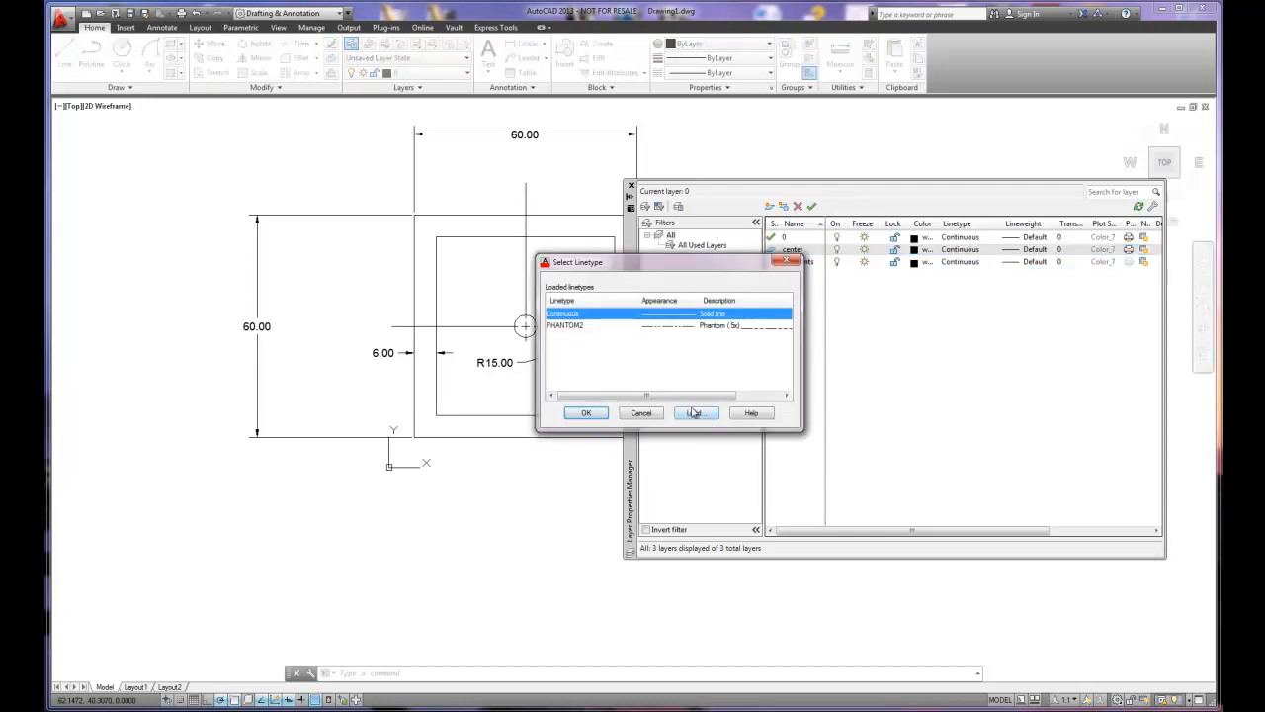
click(697, 413)
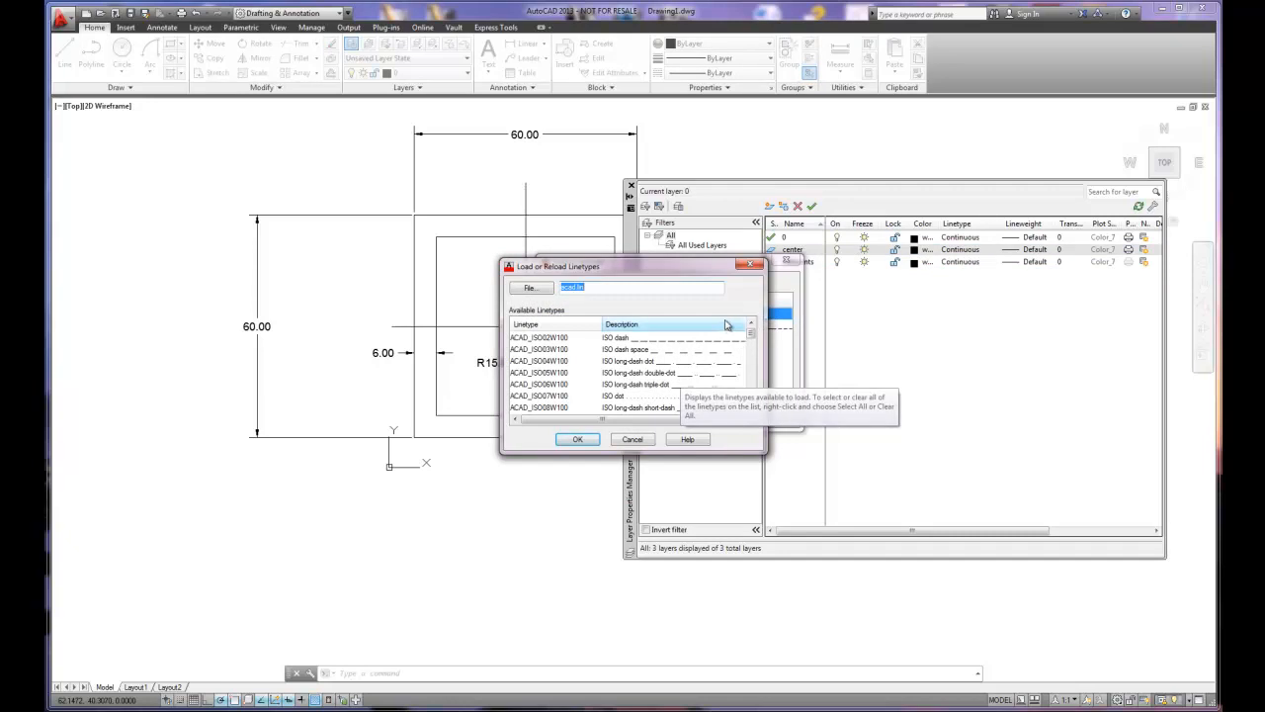
drag(750, 341, 748, 366)
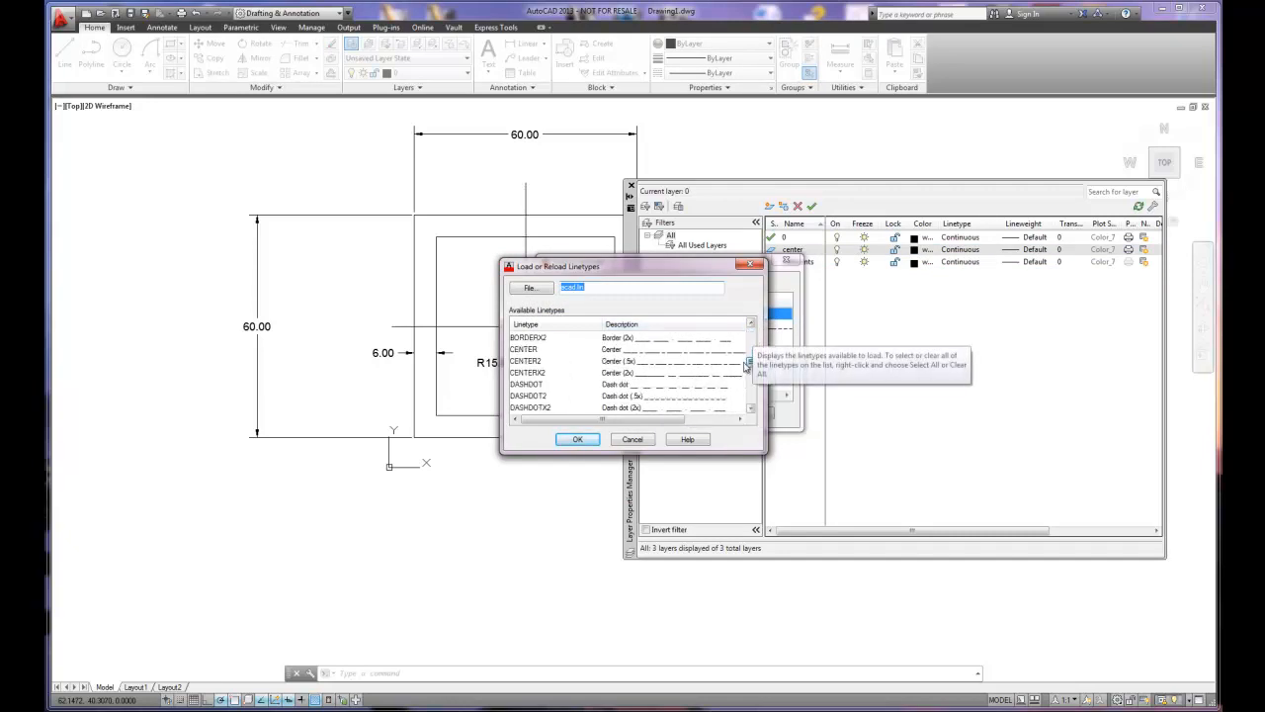
click(531, 350)
click(578, 439)
click(560, 317)
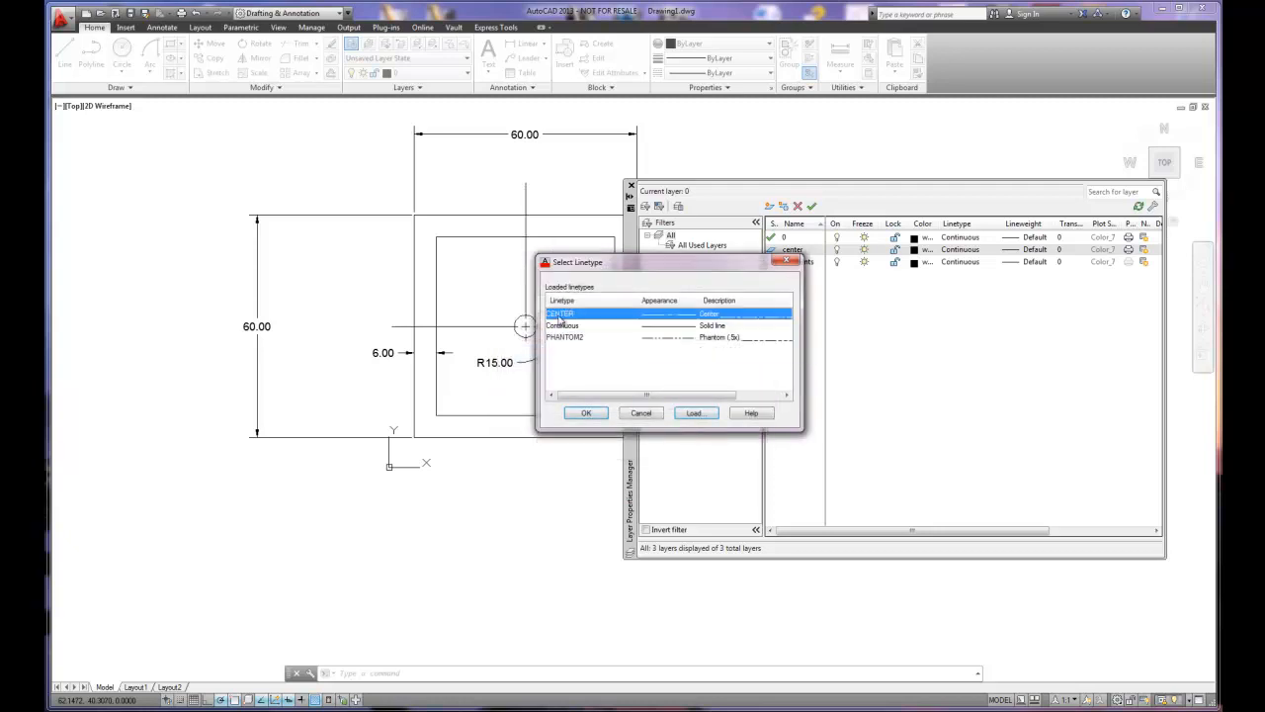
click(585, 414)
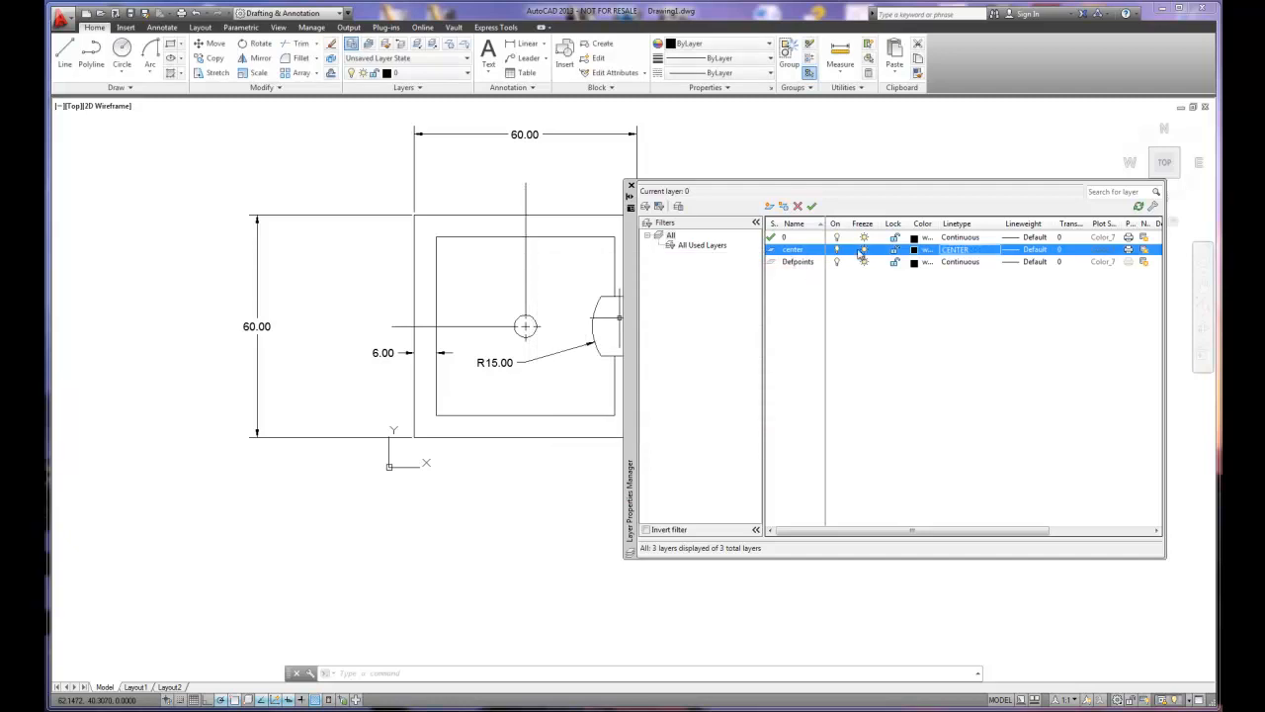
Set the "center" layer's color to index color 104 and close the layer manager
click(912, 250)
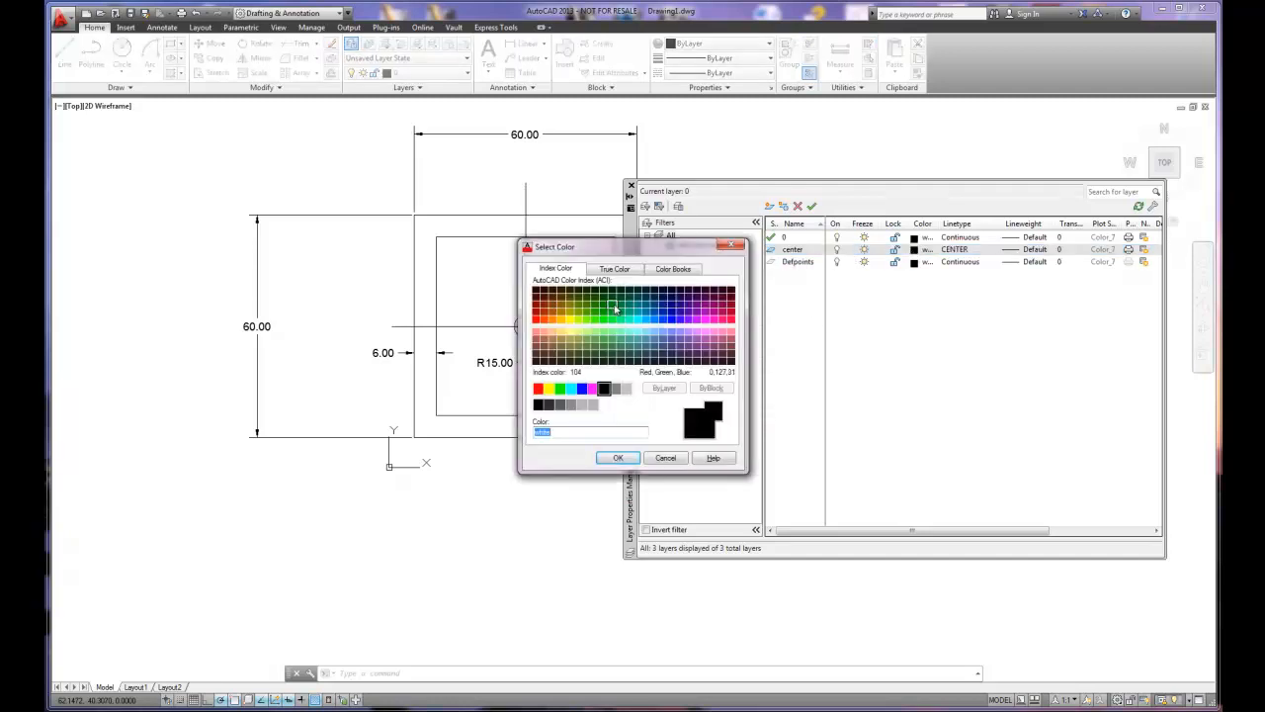
click(614, 310)
click(618, 457)
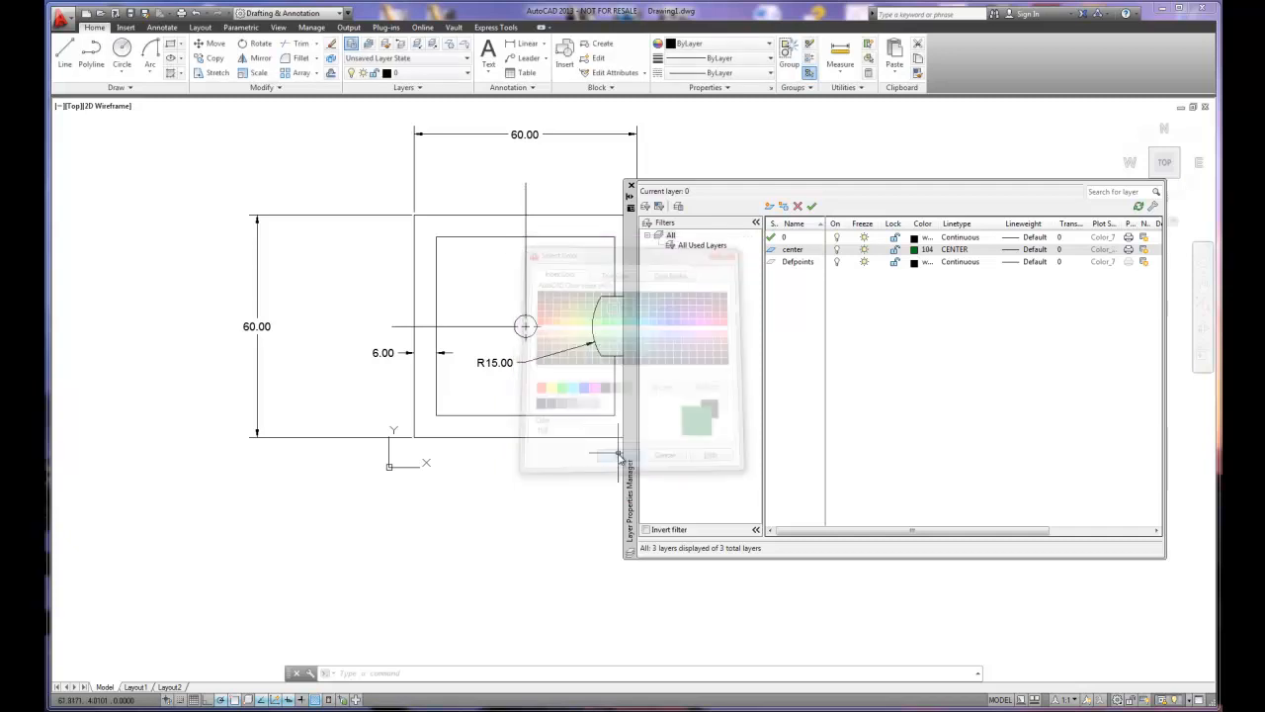
click(631, 185)
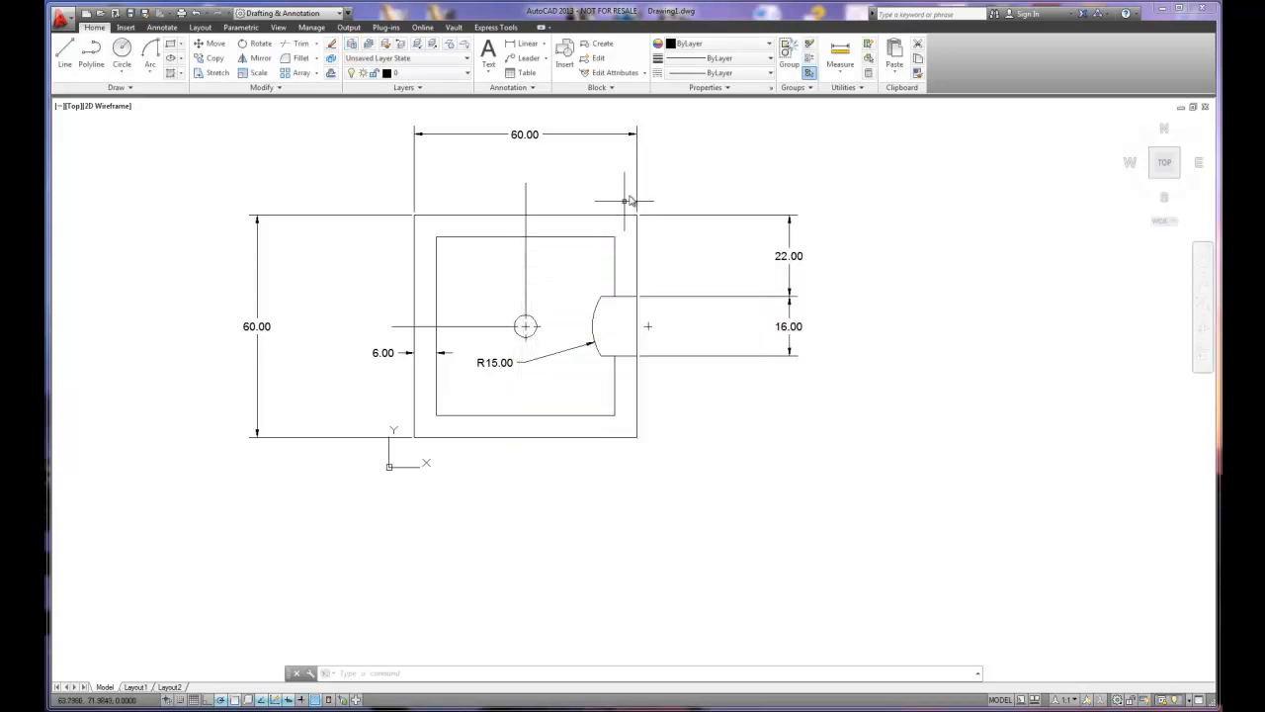
Move the circle's two extended centerlines, vertical and horizontal, onto the "center" layer
click(525, 269)
click(468, 328)
click(460, 74)
click(423, 104)
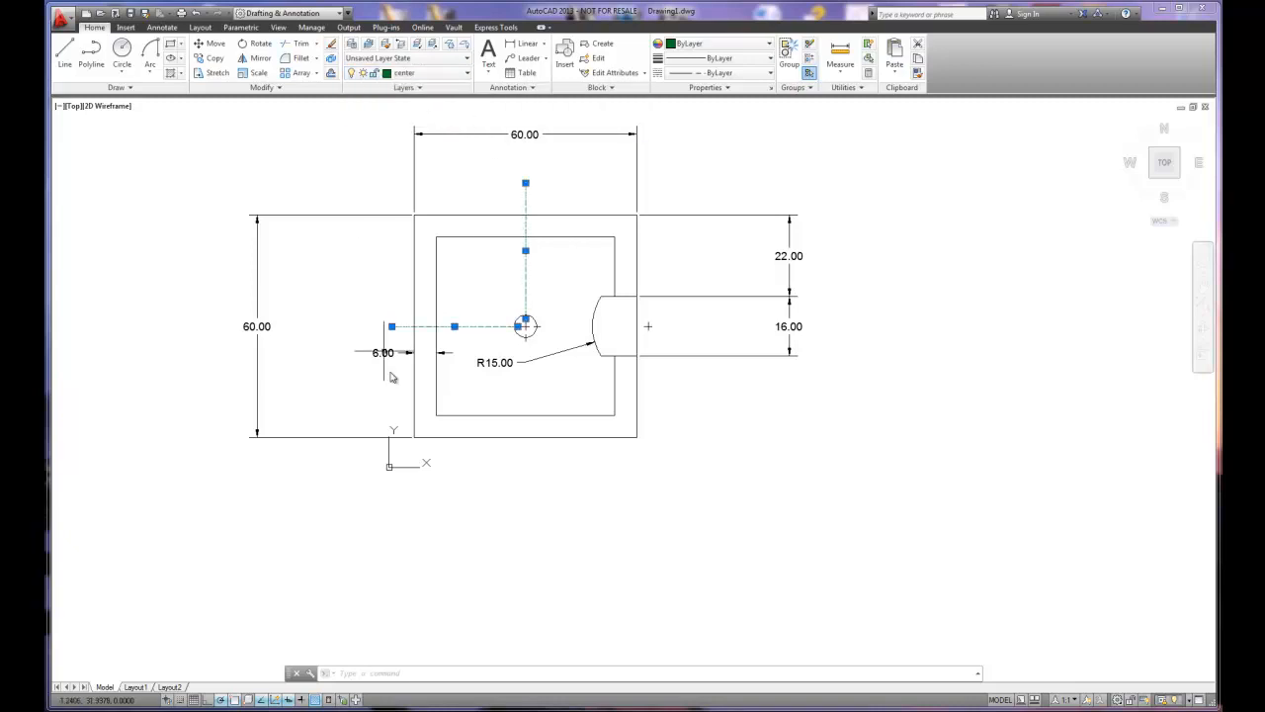
key(Escape)
Examine the vertical centerline's dash pattern up close and review the linetype settings of the layers
scroll(535, 262, up, 6)
scroll(533, 265, up, 2)
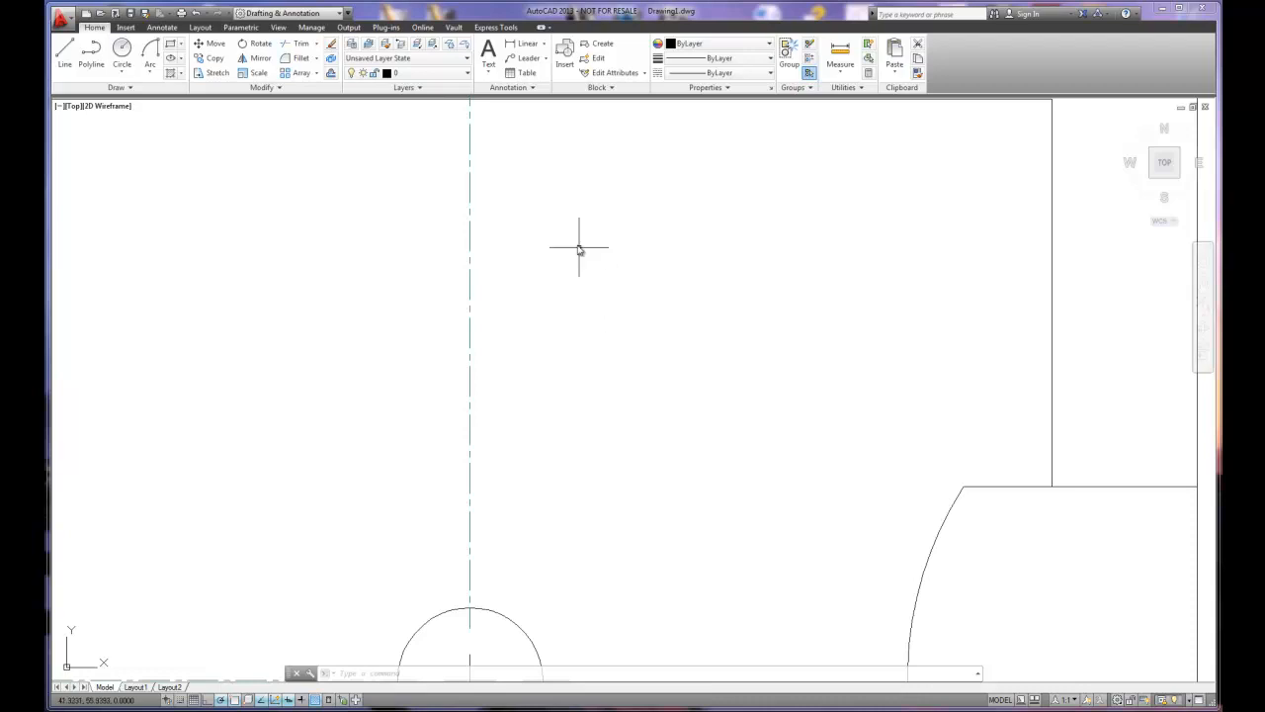
click(416, 75)
click(419, 75)
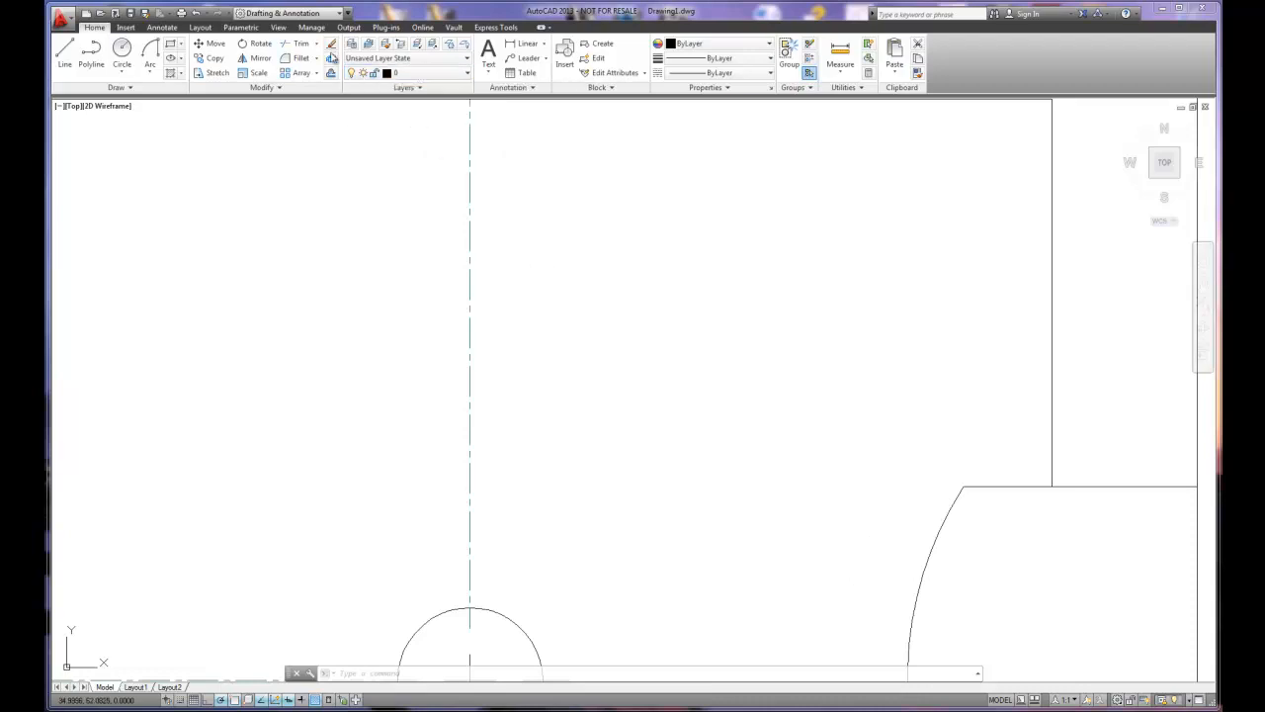
click(352, 44)
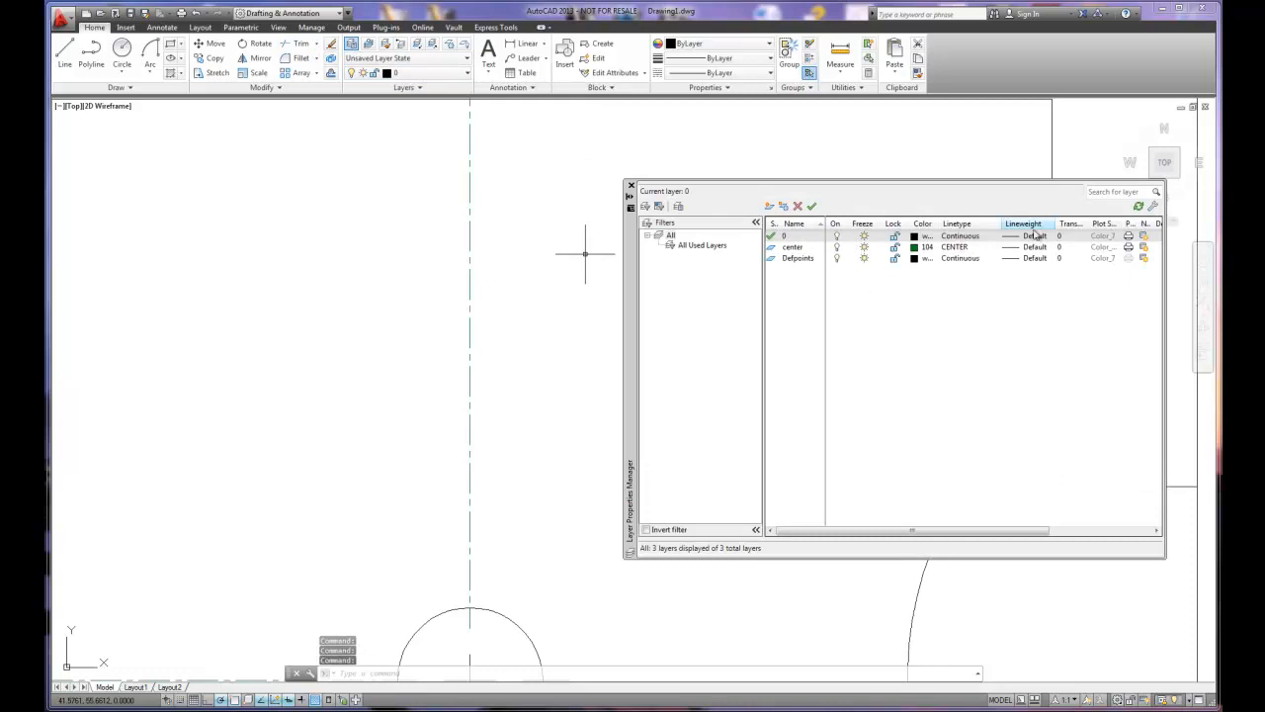
mouse_move(949, 528)
mouse_down()
mouse_move(1030, 527)
mouse_move(947, 527)
mouse_up()
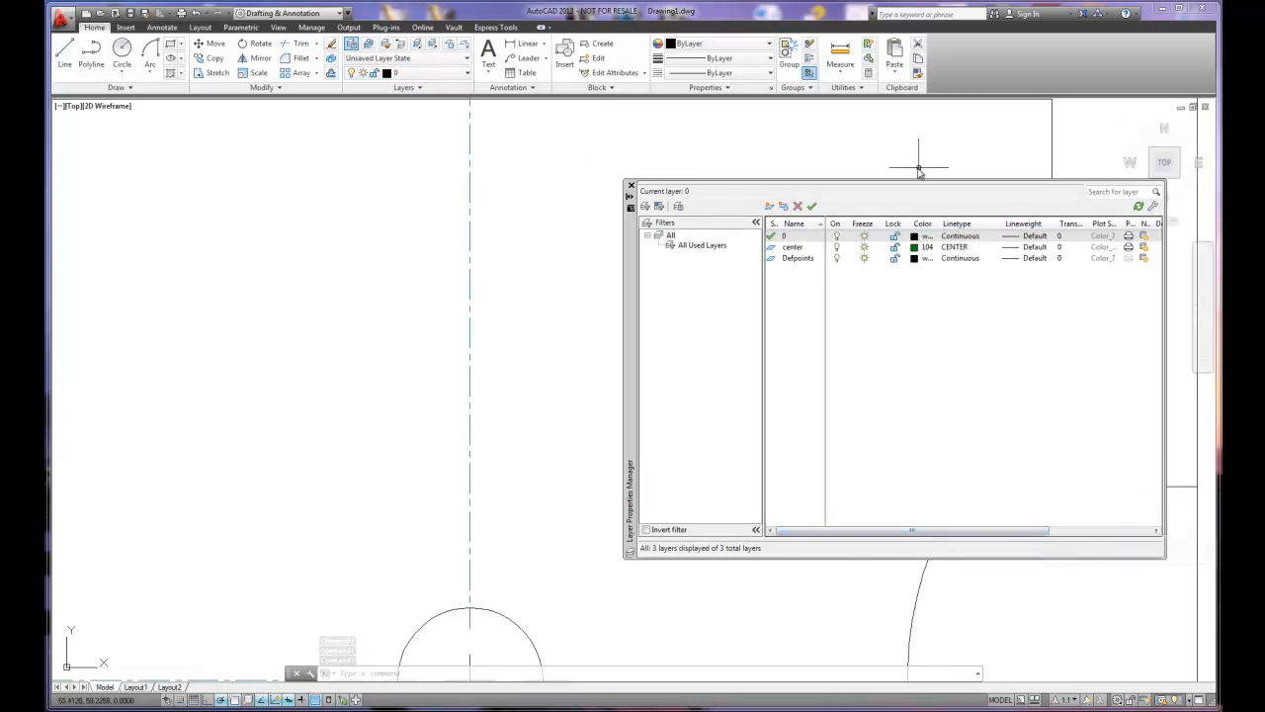
click(631, 185)
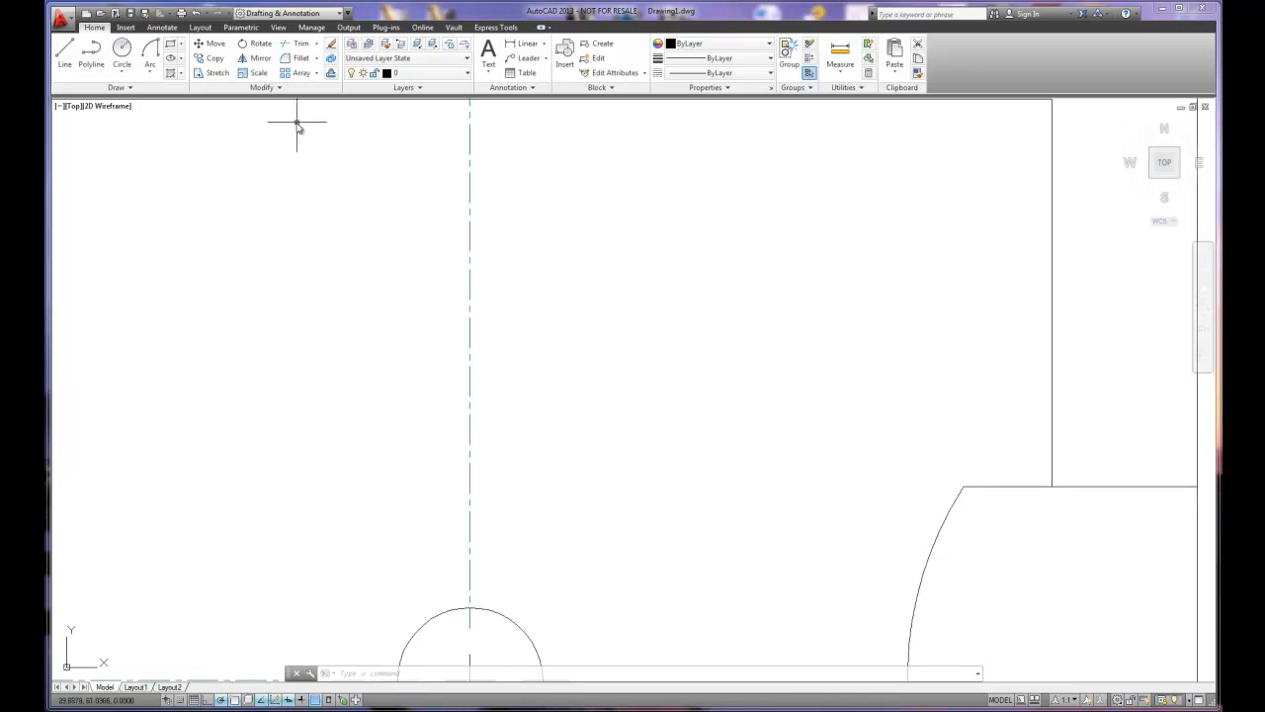
click(160, 28)
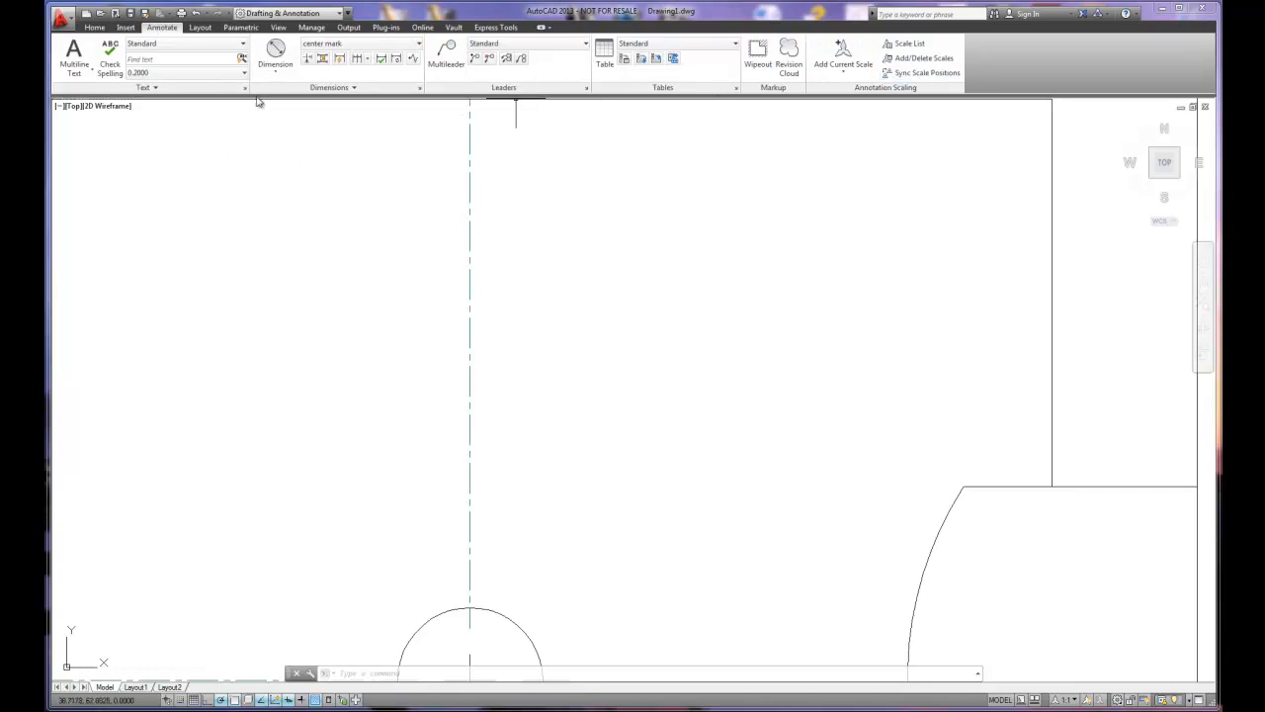
click(627, 303)
Set the drawing's global linetype scale factor to 6 with LTSCALE
scroll(625, 313, down, 4)
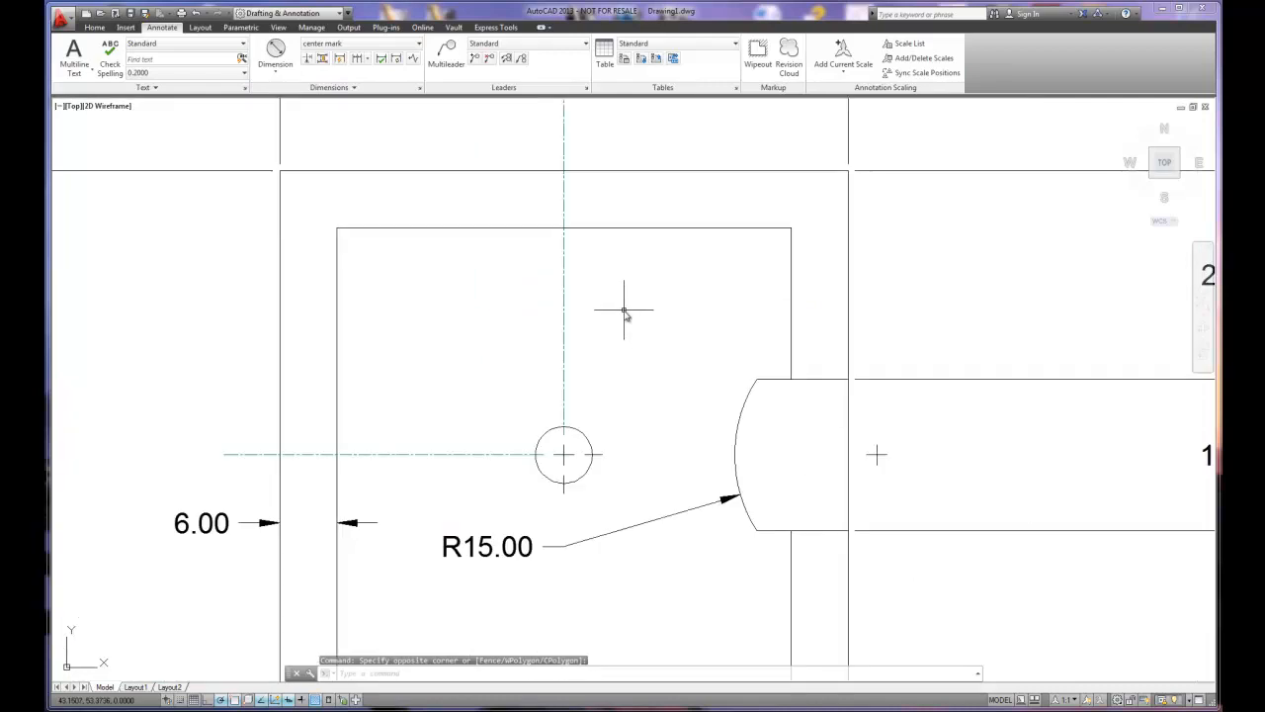
text(LTSCALE)
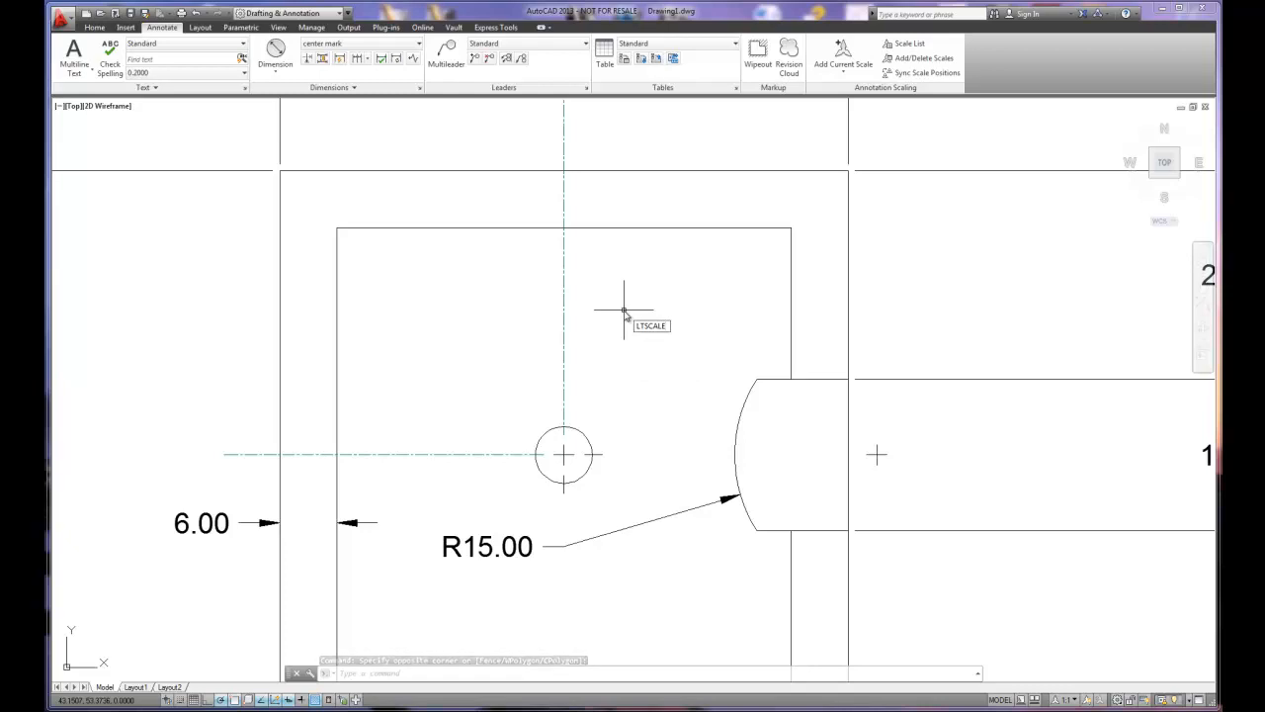
key(Return)
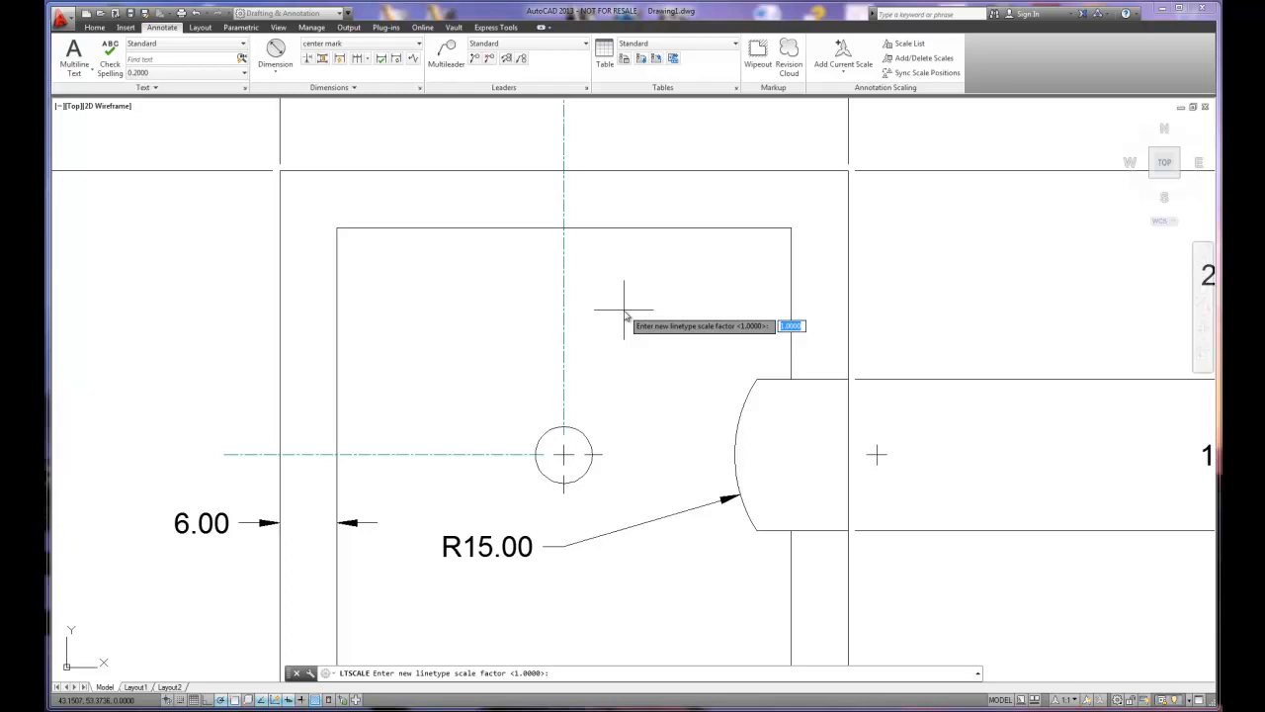
text(6)
key(Return)
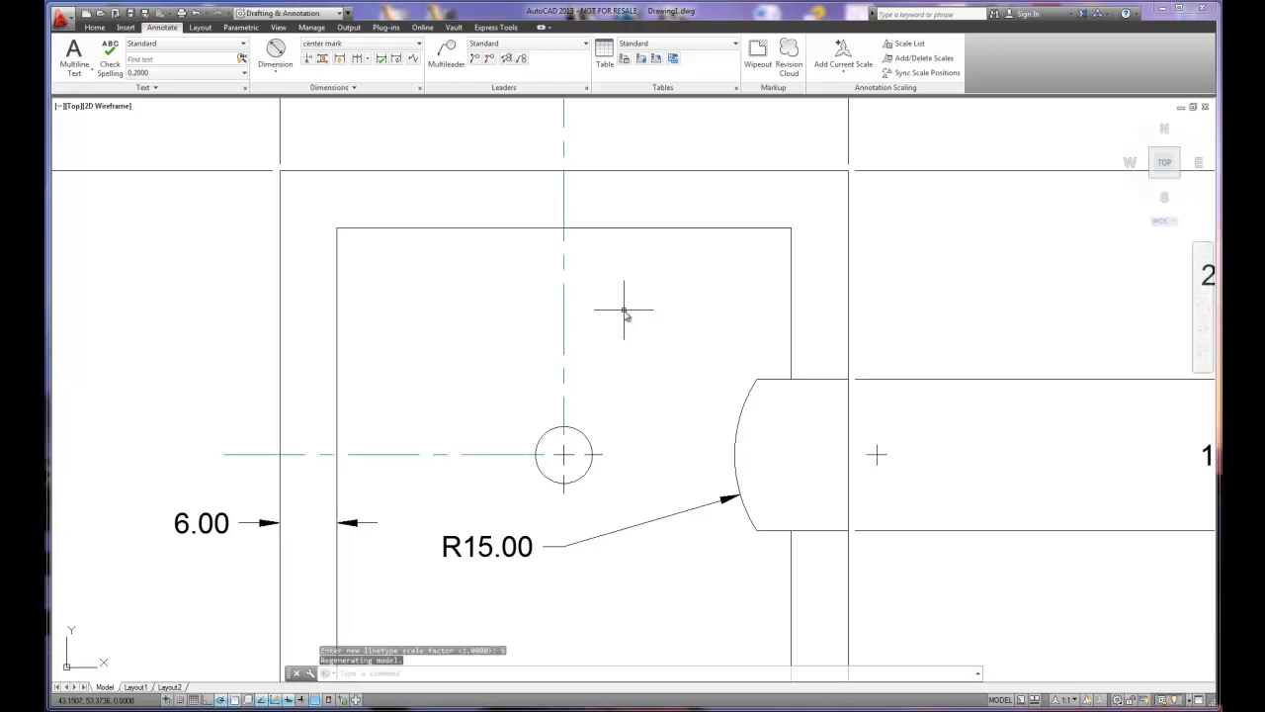
scroll(626, 310, down, 4)
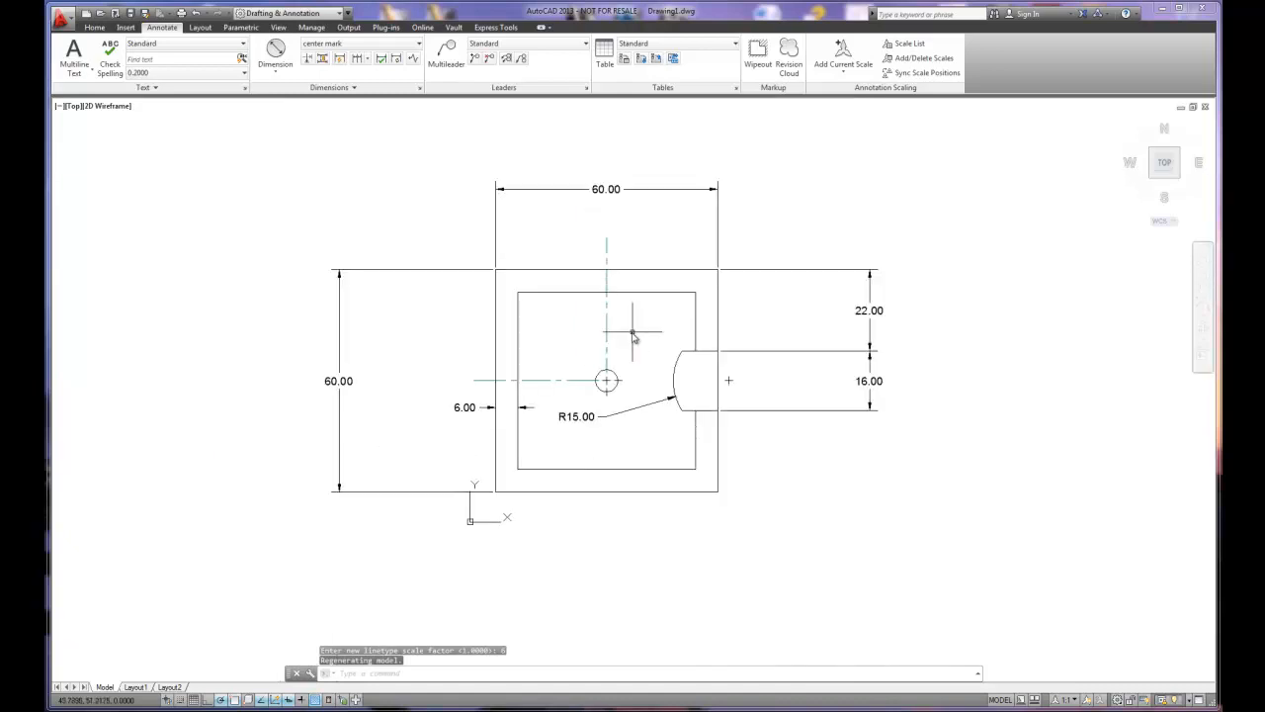